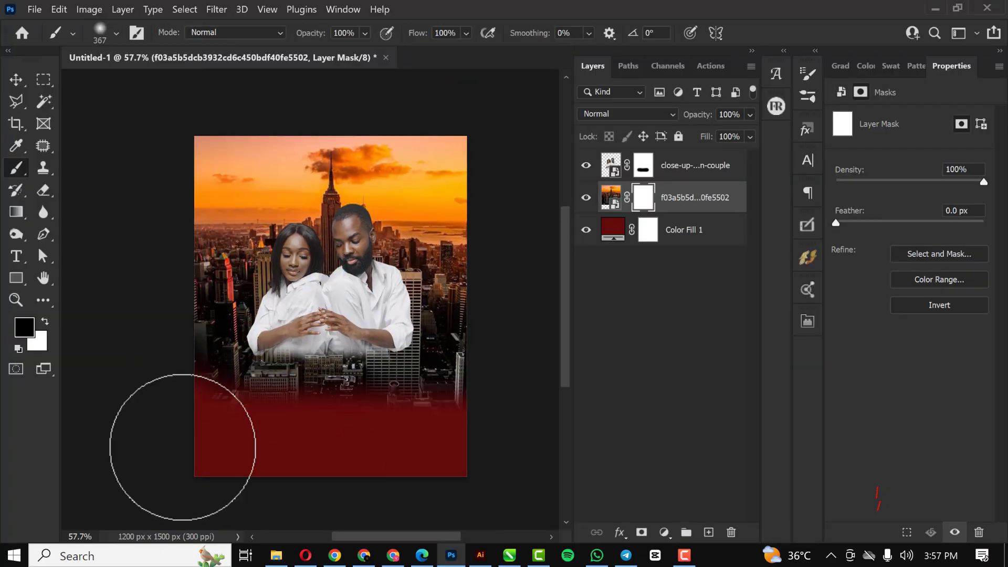
Fade the lower part of the city skyline photo with a 600 px brush on its mask and add a Hue/Saturation adjustment
{"action": "left_click", "coordinate": [100, 33]}
{"action": "left_click", "coordinate": [665, 532]}
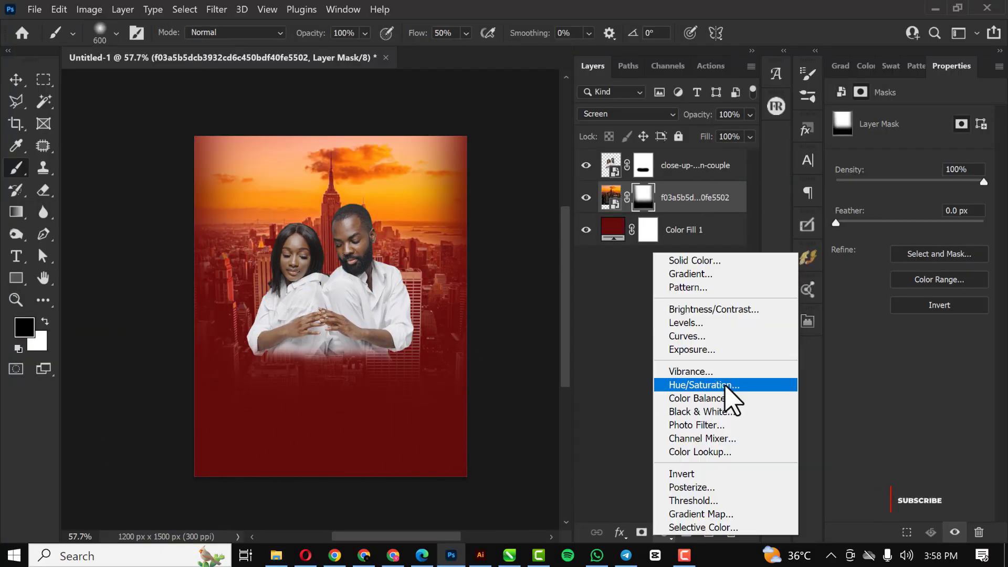
{"action": "left_click", "coordinate": [687, 385]}
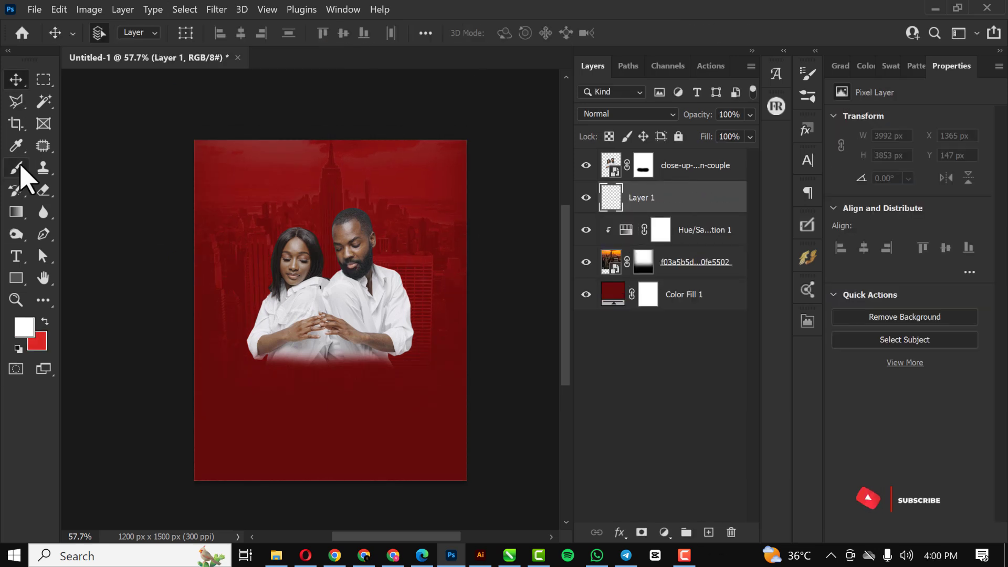
{"action": "left_click", "coordinate": [331, 279]}
{"action": "left_click", "coordinate": [100, 33]}
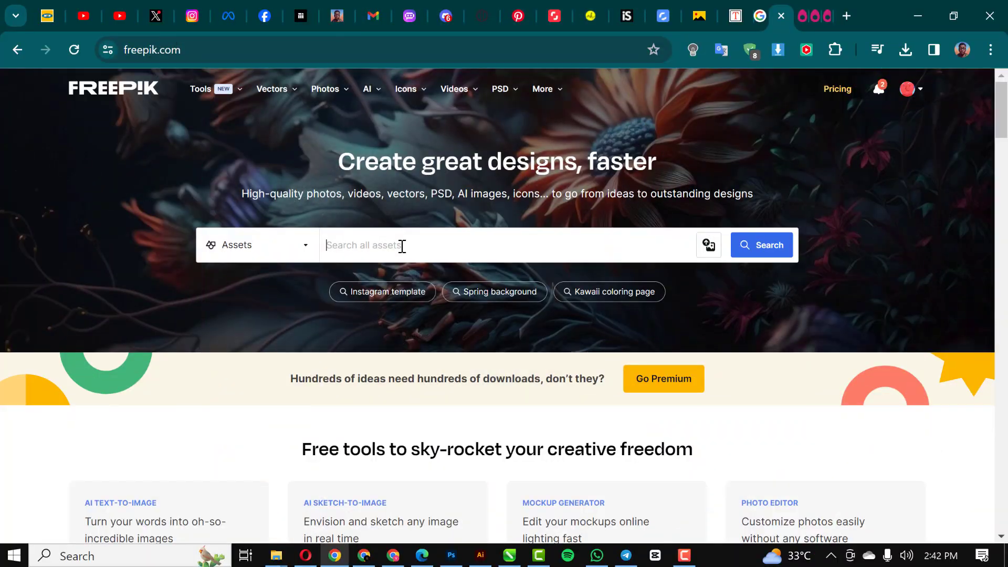
Search all Freepik assets for "couple"
{"action": "left_click", "coordinate": [389, 254]}
{"action": "type", "text": "couple"}
{"action": "left_click", "coordinate": [780, 252]}
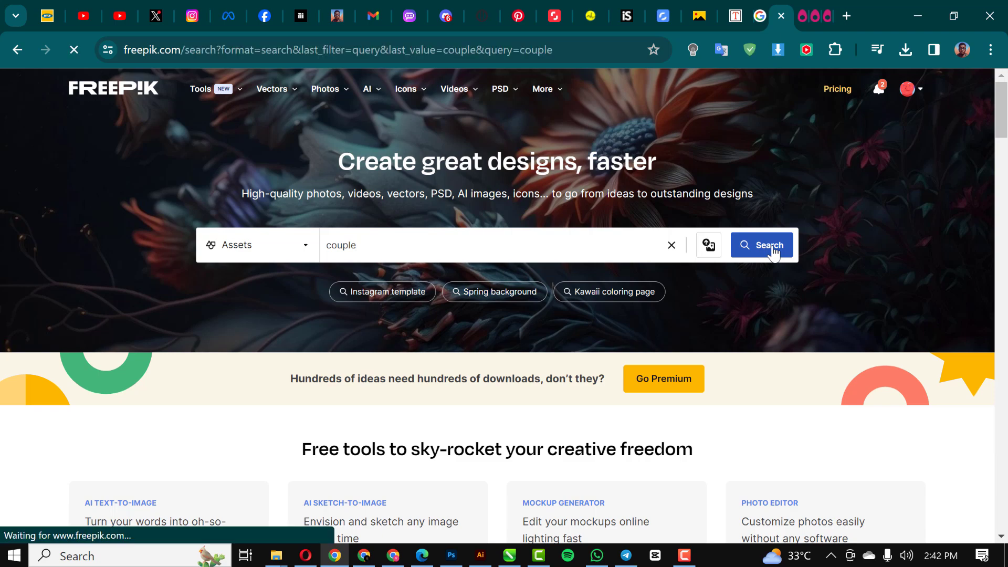
{"action": "scroll", "coordinate": [451, 365], "scroll_direction": "down", "scroll_amount": 3}
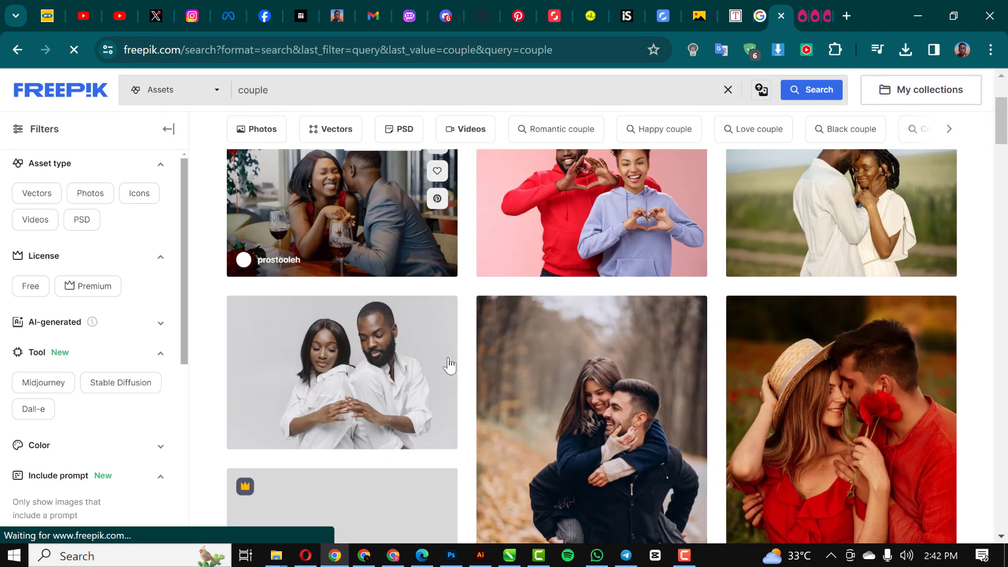
Open the close-up portrait of a stylish African couple in white shirts and get its free download
{"action": "left_click", "coordinate": [346, 382]}
{"action": "scroll", "coordinate": [493, 314], "scroll_direction": "down", "scroll_amount": 5}
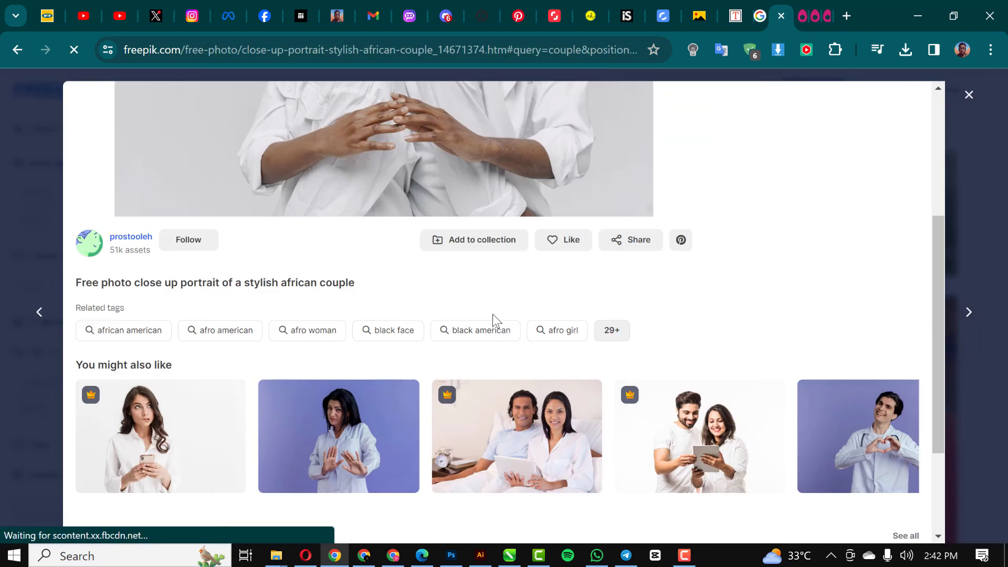
{"action": "scroll", "coordinate": [492, 314], "scroll_direction": "down", "scroll_amount": 3}
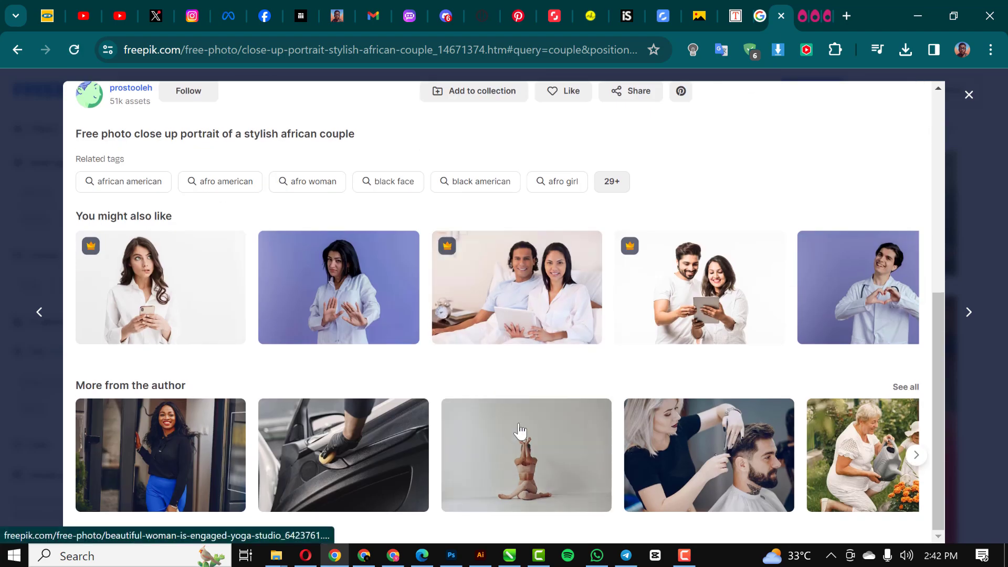
{"action": "scroll", "coordinate": [520, 431], "scroll_direction": "up", "scroll_amount": 7}
{"action": "left_click", "coordinate": [794, 121]}
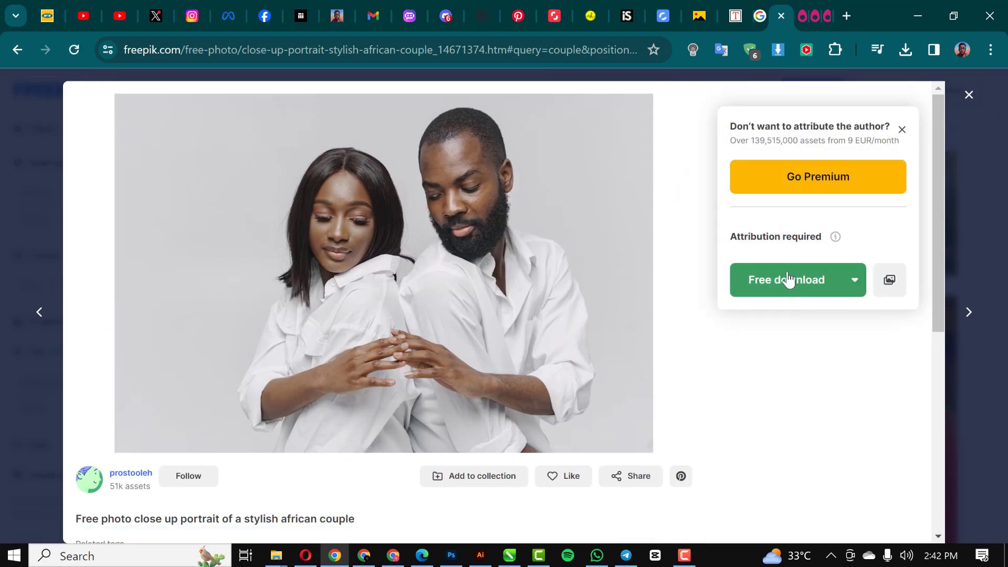
Switch to the PNGEgg website and search it for "love"
{"action": "left_click", "coordinate": [799, 15]}
{"action": "scroll", "coordinate": [633, 328], "scroll_direction": "down", "scroll_amount": 10}
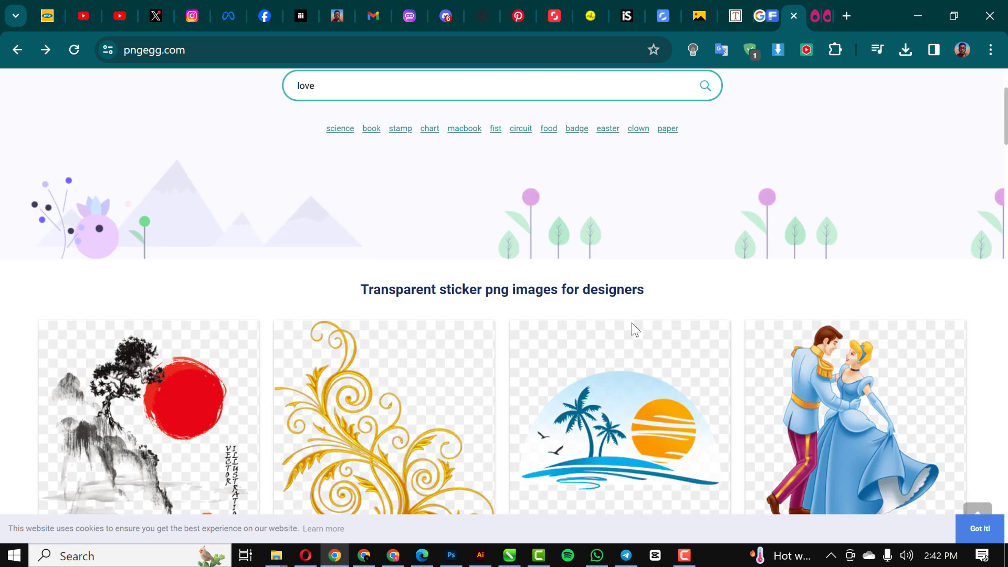
{"action": "left_click", "coordinate": [633, 329]}
Open the Balloon Heart Valentine's Day PNG with two red heart balloons and request its download
{"action": "scroll", "coordinate": [635, 248], "scroll_direction": "down", "scroll_amount": 5}
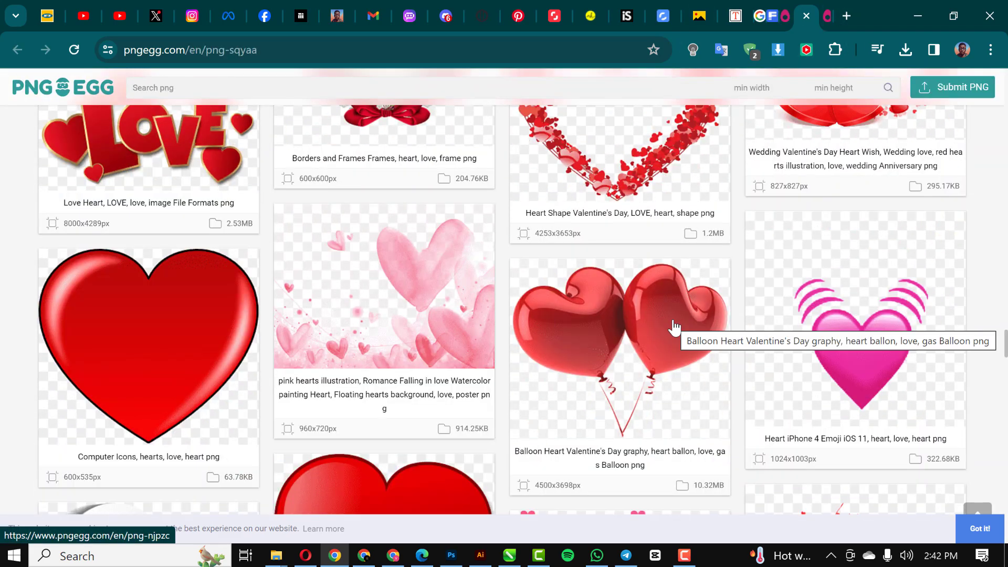
{"action": "left_click", "coordinate": [675, 328]}
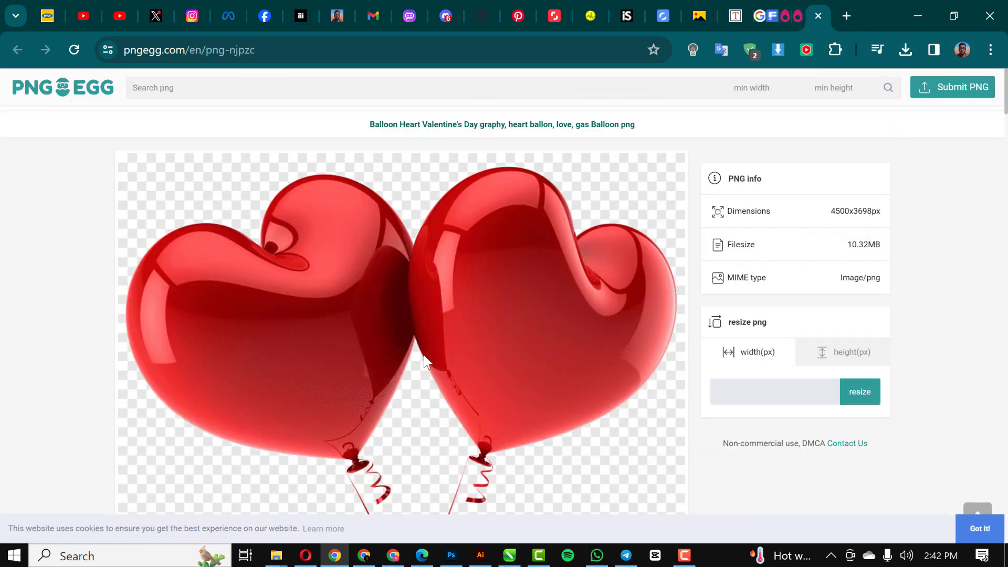
{"action": "scroll", "coordinate": [427, 362], "scroll_direction": "down", "scroll_amount": 10}
{"action": "left_click", "coordinate": [450, 458]}
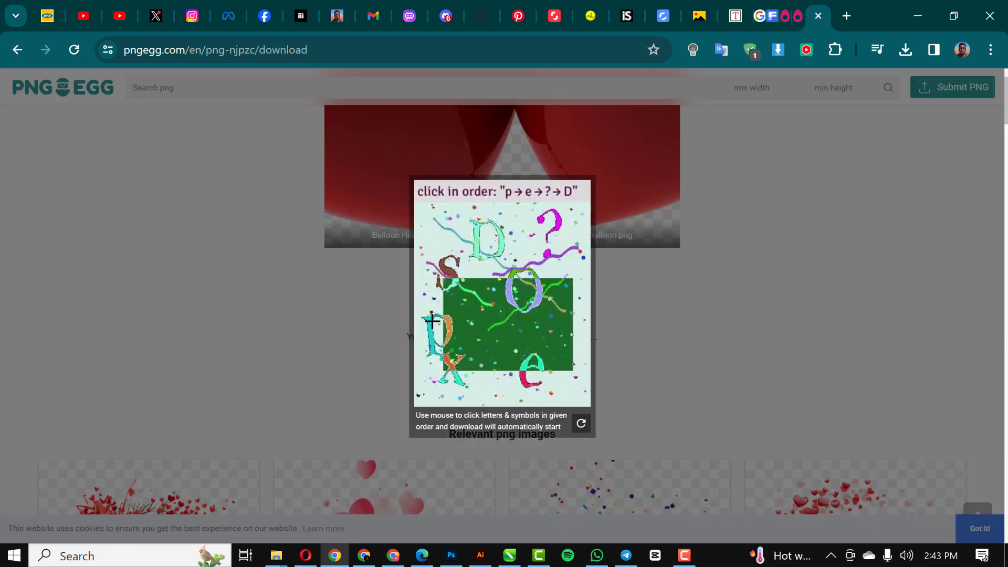
Solve the image captcha by selecting the requested symbols in the given order to start the balloon download
{"action": "left_click", "coordinate": [432, 320]}
{"action": "left_click", "coordinate": [522, 368]}
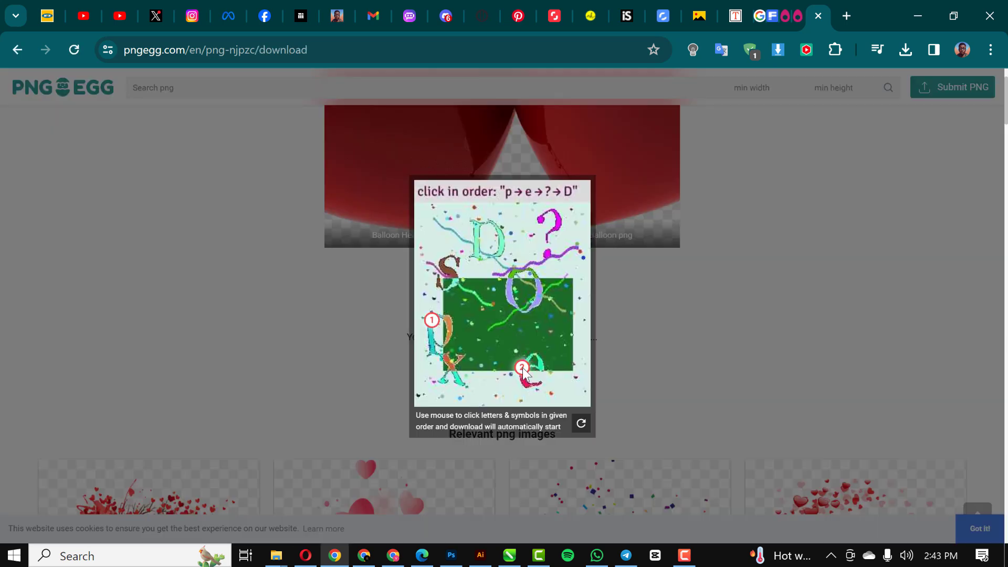
{"action": "left_click", "coordinate": [558, 229]}
{"action": "left_click", "coordinate": [502, 256]}
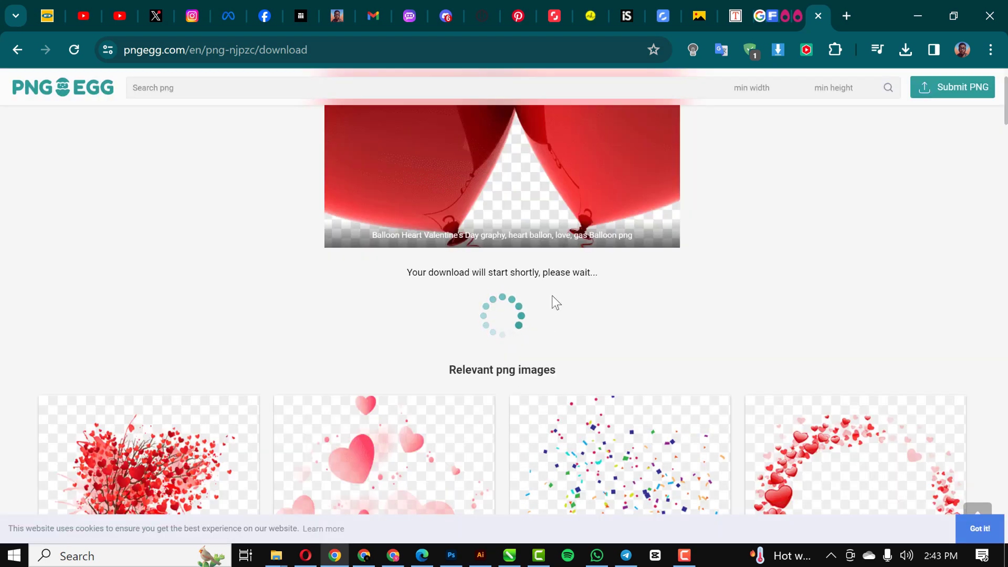
Browse the relevant PNG images listed below the heart balloon download
{"action": "scroll", "coordinate": [553, 295], "scroll_direction": "down", "scroll_amount": 7}
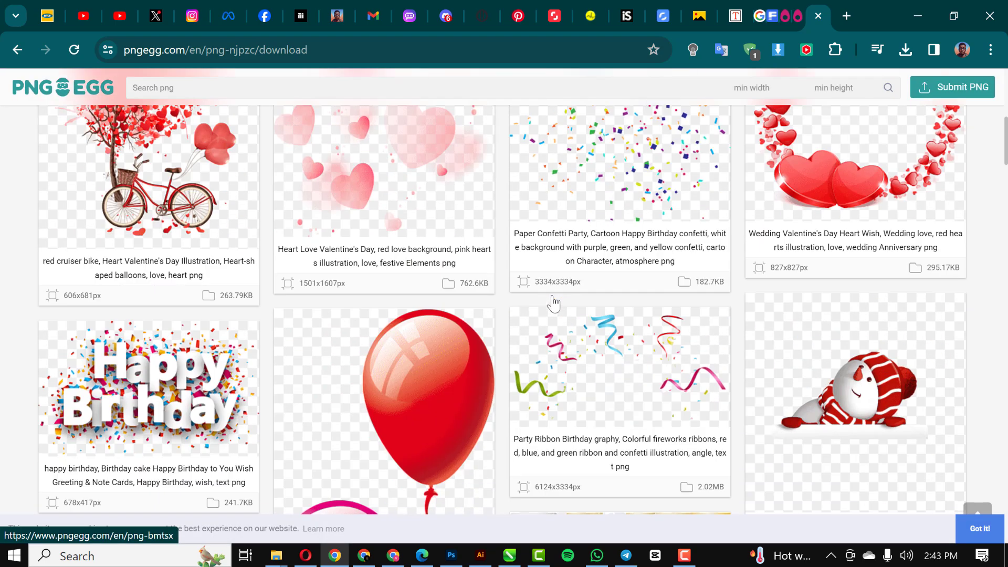
{"action": "scroll", "coordinate": [554, 303], "scroll_direction": "up", "scroll_amount": 7}
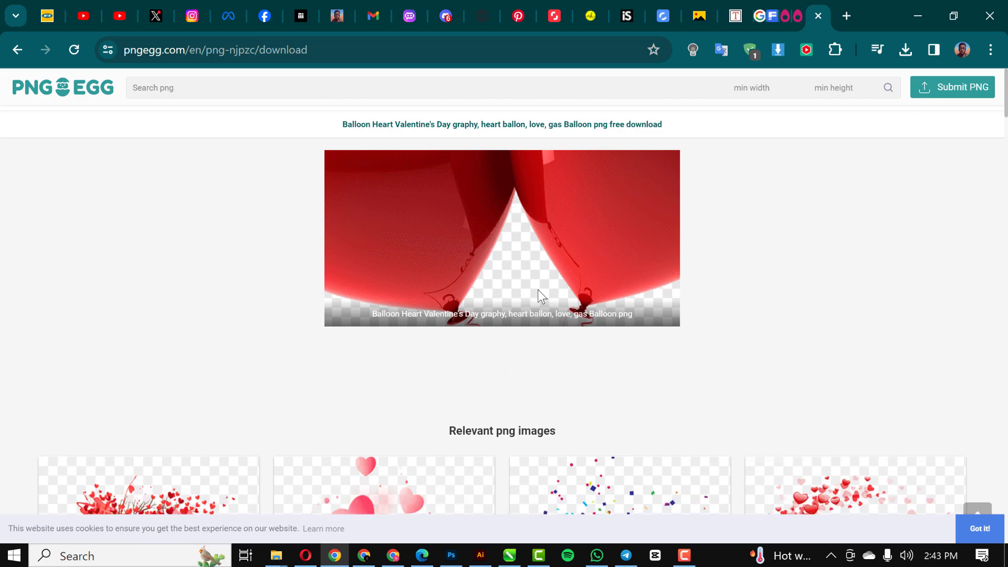
{"action": "scroll", "coordinate": [445, 464], "scroll_direction": "down", "scroll_amount": 6}
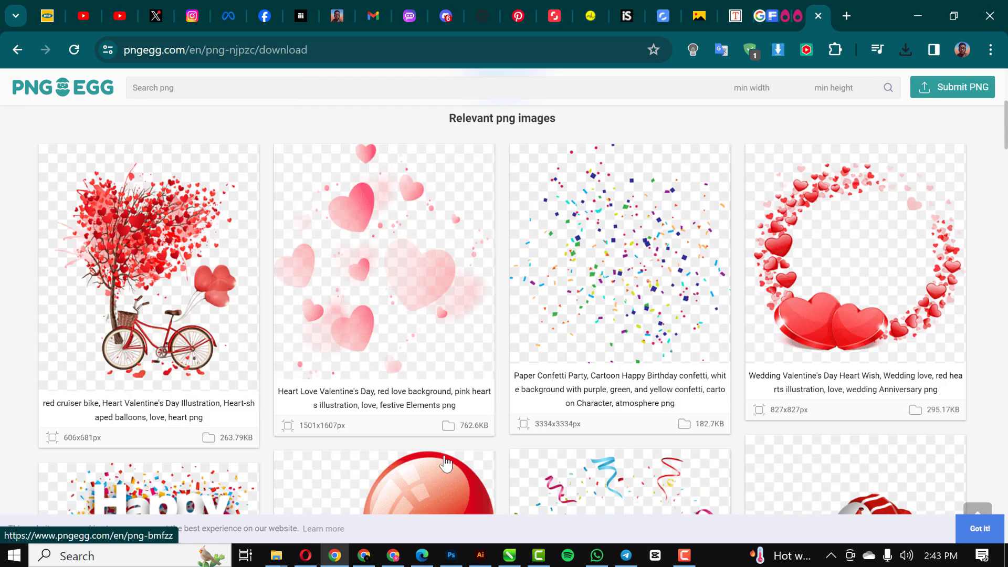
{"action": "scroll", "coordinate": [394, 313], "scroll_direction": "down", "scroll_amount": 20}
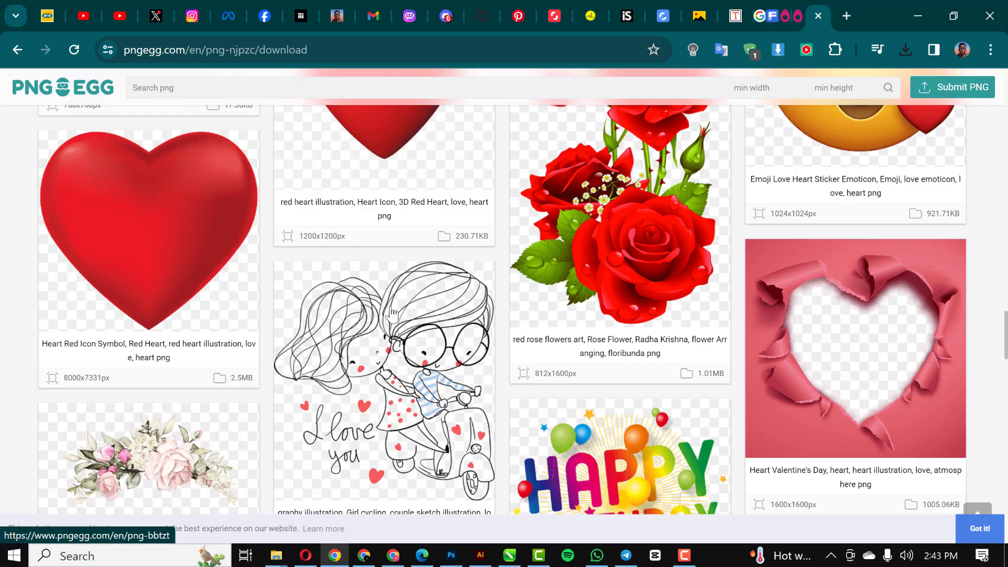
{"action": "scroll", "coordinate": [392, 314], "scroll_direction": "down", "scroll_amount": 20}
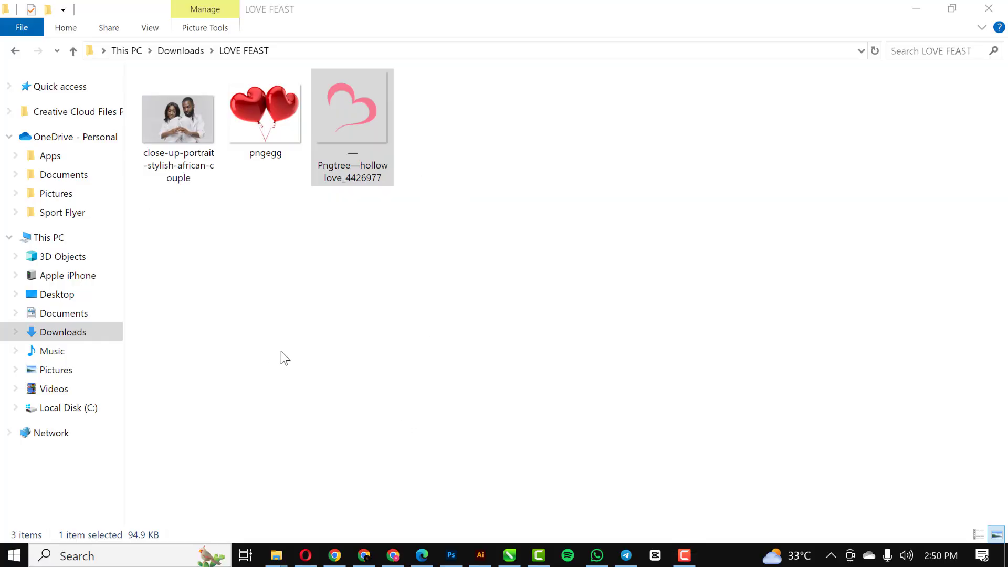
Open the close-up-portrait-stylish-african-couple image from the LOVE FEAST folder in Photoshop
{"action": "key", "text": "Home"}
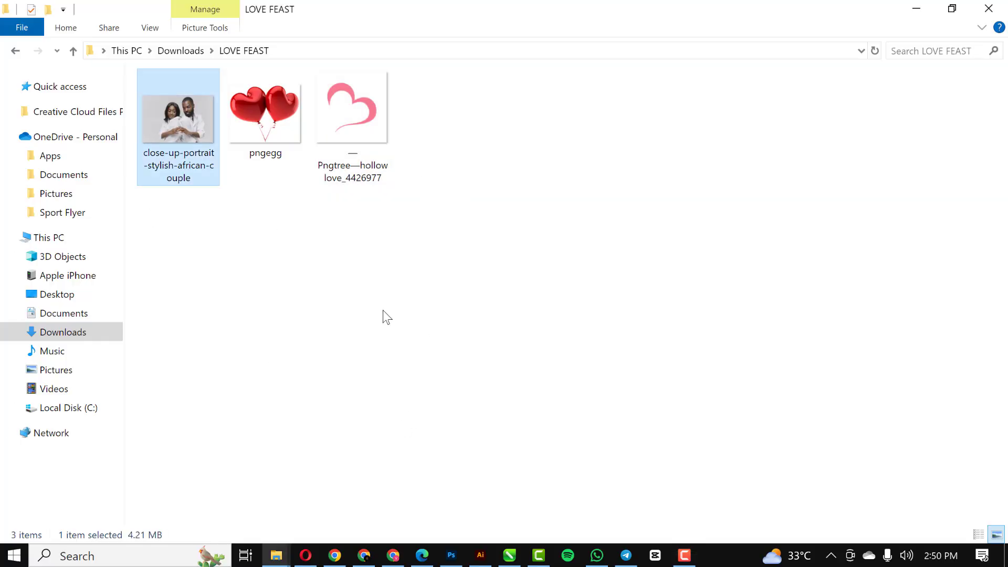
{"action": "double_click", "coordinate": [181, 118]}
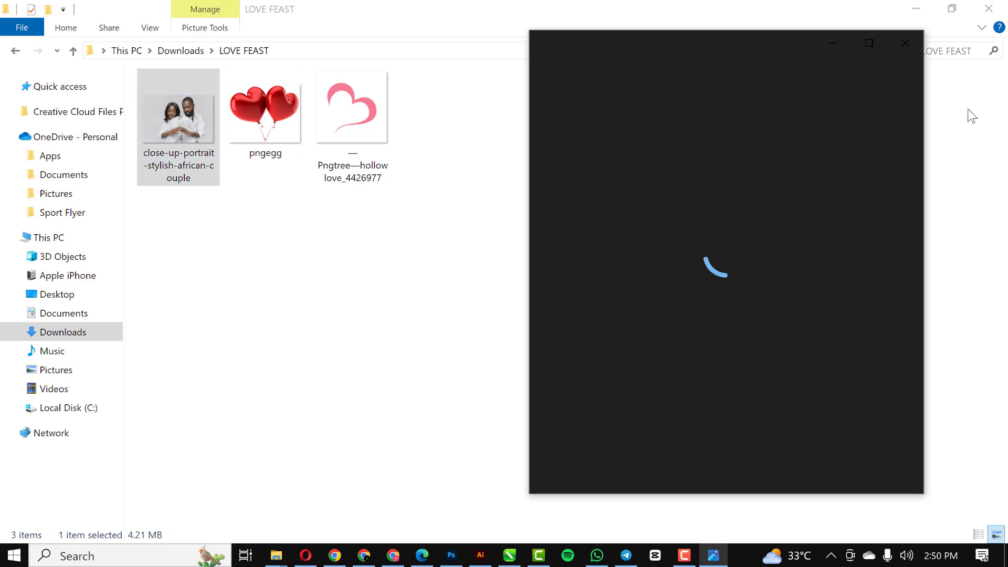
{"action": "left_click", "coordinate": [905, 42]}
{"action": "left_click_drag", "start_coordinate": [210, 153], "coordinate": [443, 43]}
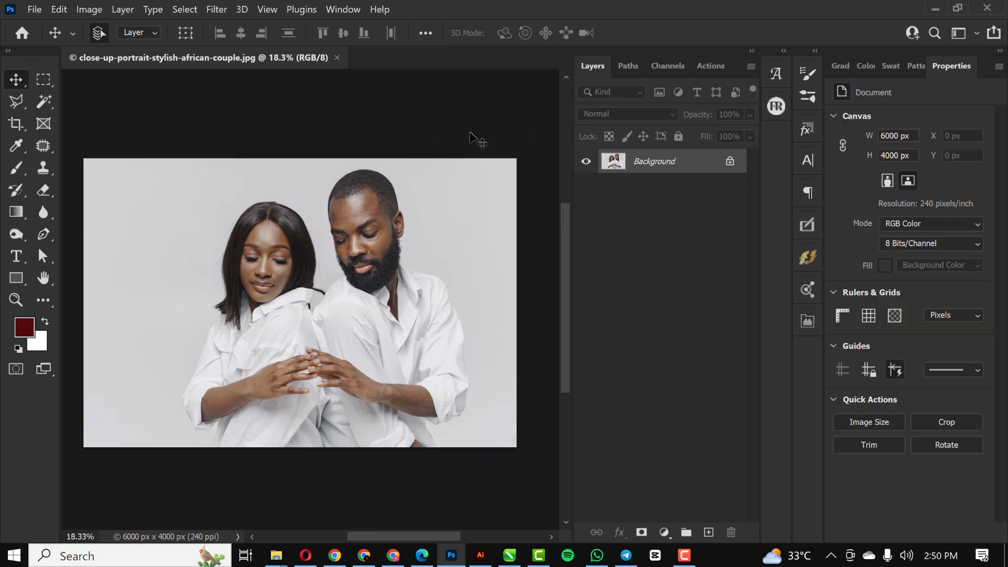
Remove the background from the unlocked couple photo layer and convert the masked layer to a smart object
{"action": "left_click", "coordinate": [730, 163]}
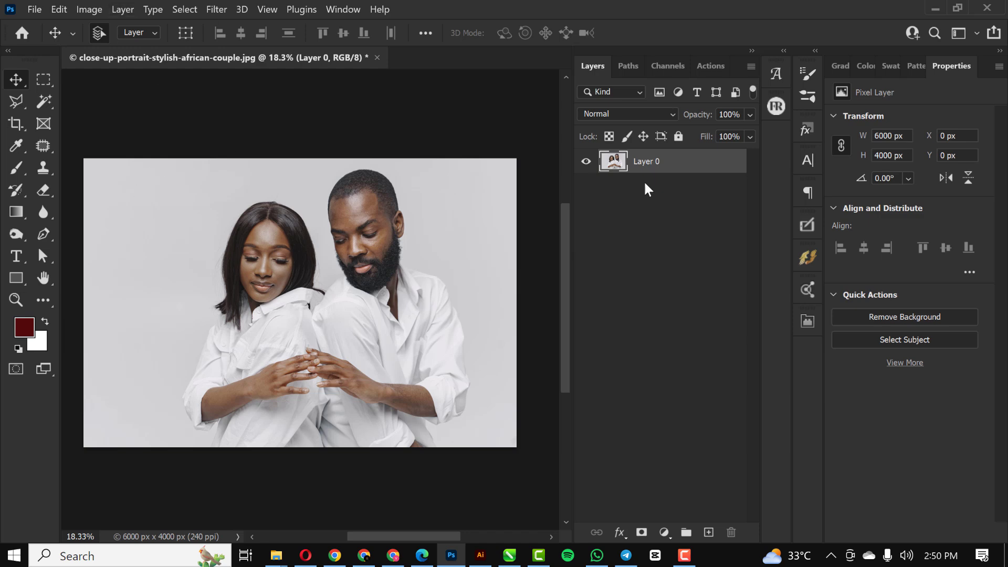
{"action": "left_click", "coordinate": [899, 321]}
{"action": "right_click", "coordinate": [707, 167]}
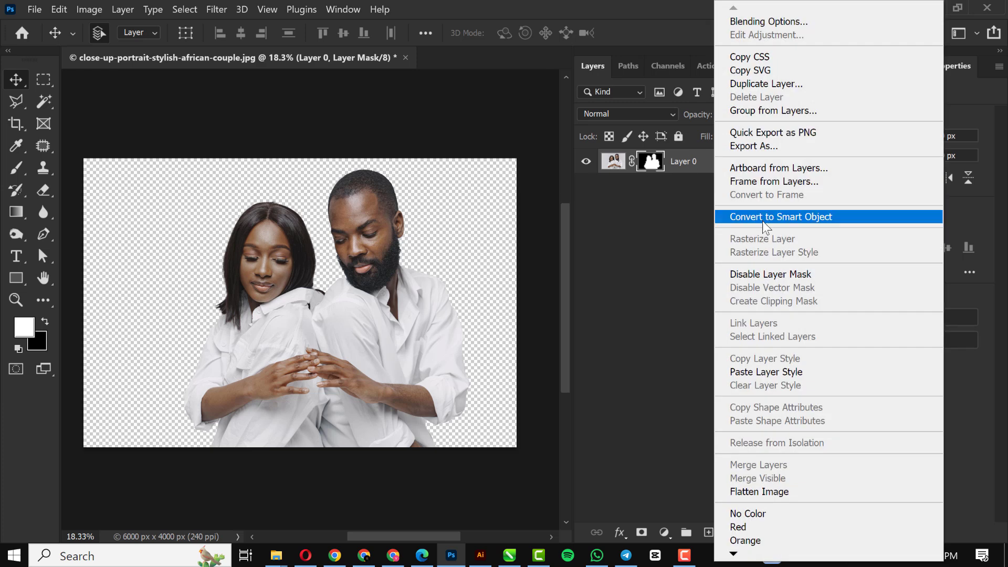
{"action": "left_click", "coordinate": [464, 256]}
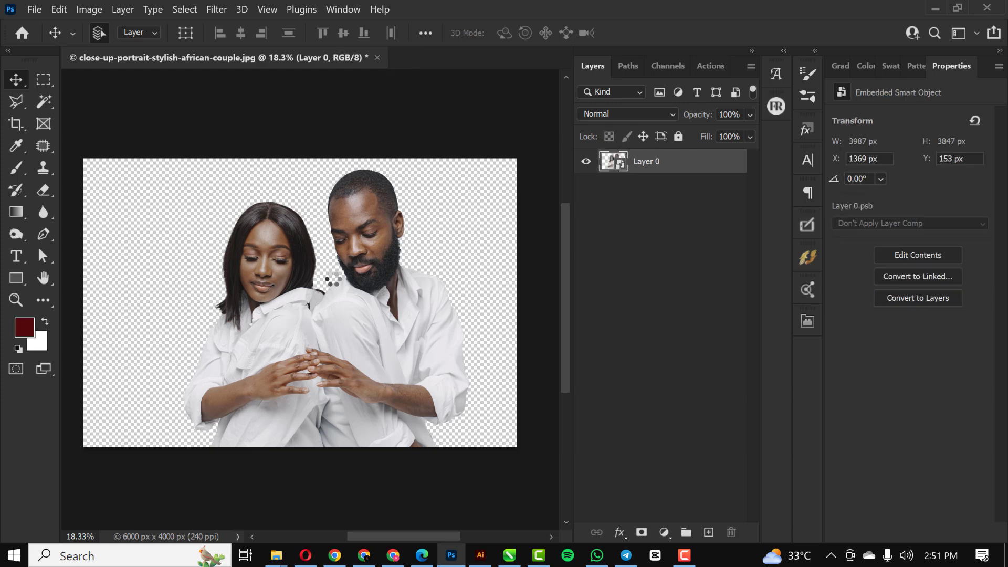
Start the Camera Raw Filter on the couple layer and set Dehaze to +17 and Texture to +12
{"action": "key", "text": "ctrl+0"}
{"action": "left_click", "coordinate": [217, 10]}
{"action": "left_click", "coordinate": [259, 115]}
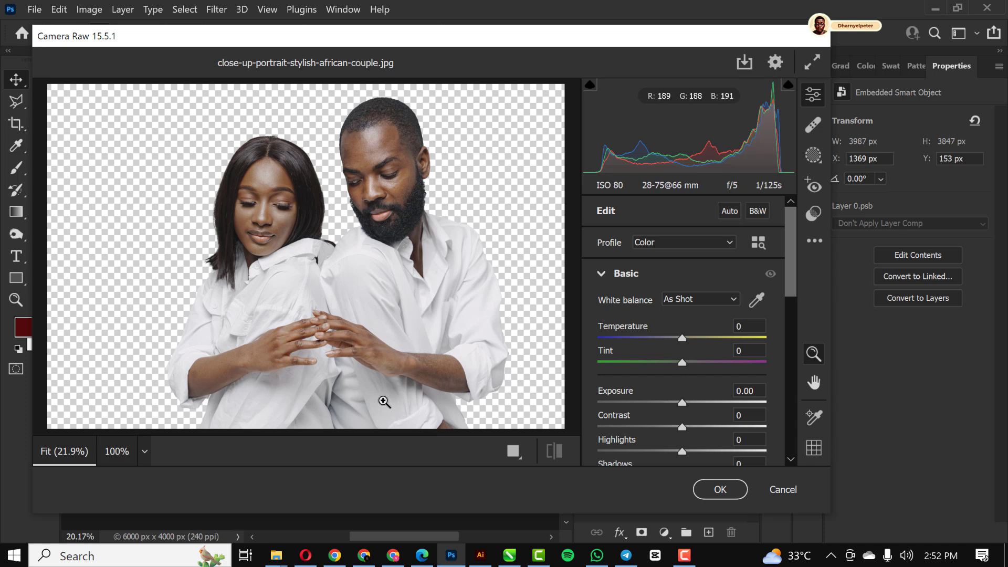
{"action": "scroll", "coordinate": [677, 346], "scroll_direction": "down", "scroll_amount": 5}
{"action": "scroll", "coordinate": [678, 347], "scroll_direction": "down", "scroll_amount": 3}
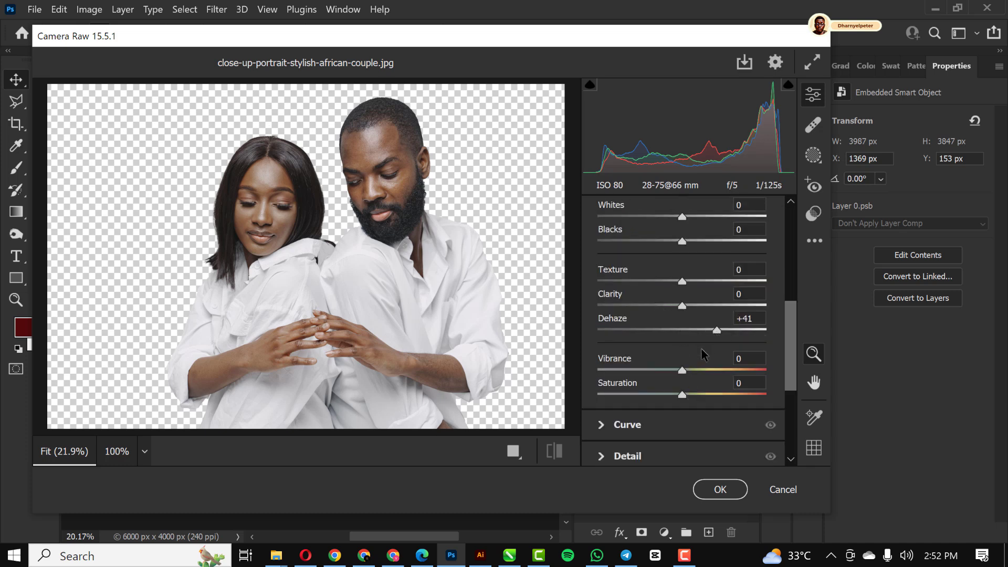
{"action": "left_click", "coordinate": [697, 330]}
{"action": "mouse_move", "coordinate": [683, 282]}
{"action": "left_mouse_down"}
{"action": "mouse_move", "coordinate": [706, 288]}
{"action": "mouse_move", "coordinate": [693, 287]}
{"action": "left_mouse_up"}
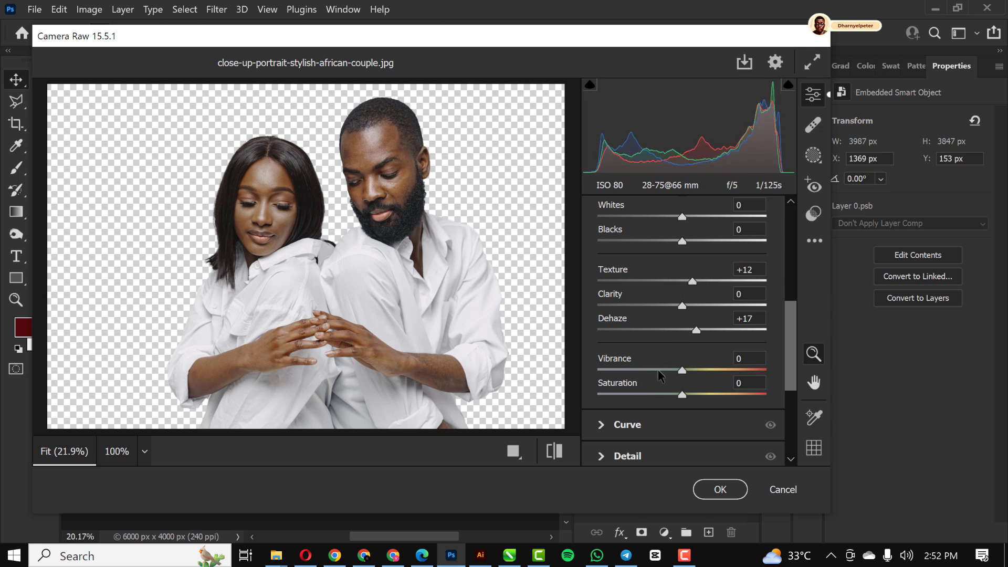
Set Noise Reduction to 19 in the Camera Raw detail settings
{"action": "scroll", "coordinate": [658, 370], "scroll_direction": "down", "scroll_amount": 2}
{"action": "left_click", "coordinate": [604, 364]}
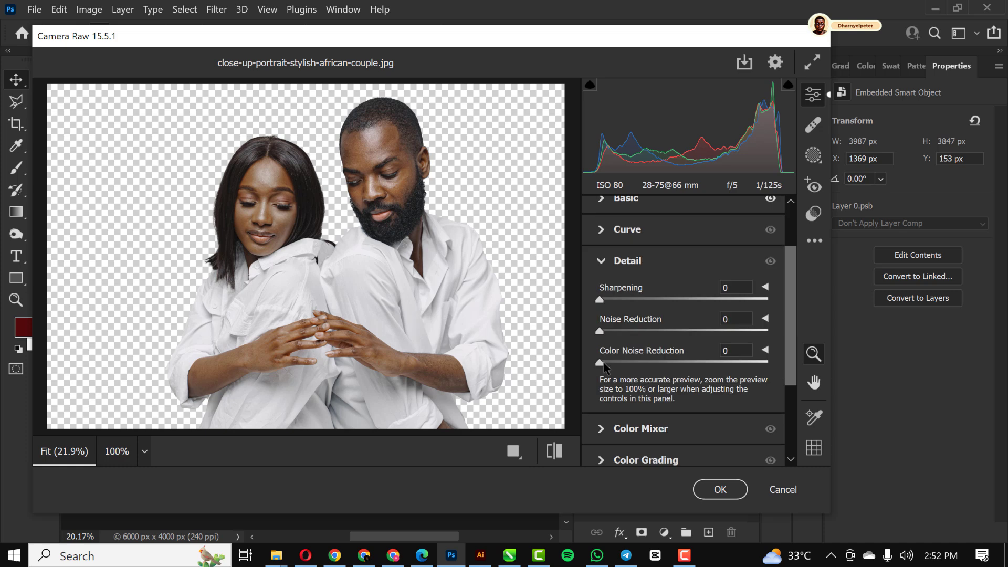
{"action": "left_click_drag", "start_coordinate": [601, 332], "coordinate": [630, 333]}
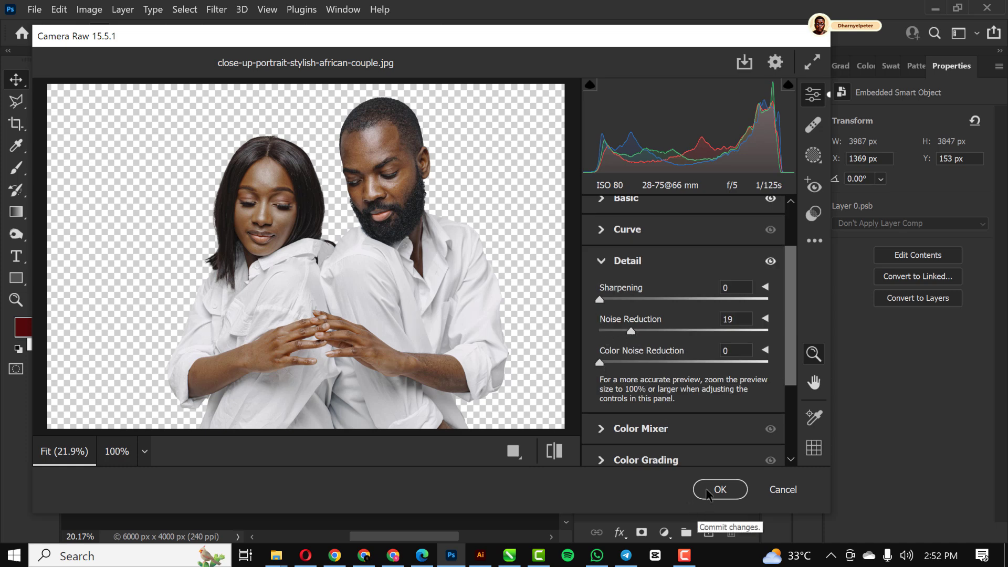
Set Clarity to +7 in the Camera Raw basic settings and apply the filter to the couple layer
{"action": "scroll", "coordinate": [657, 296], "scroll_direction": "up", "scroll_amount": 2}
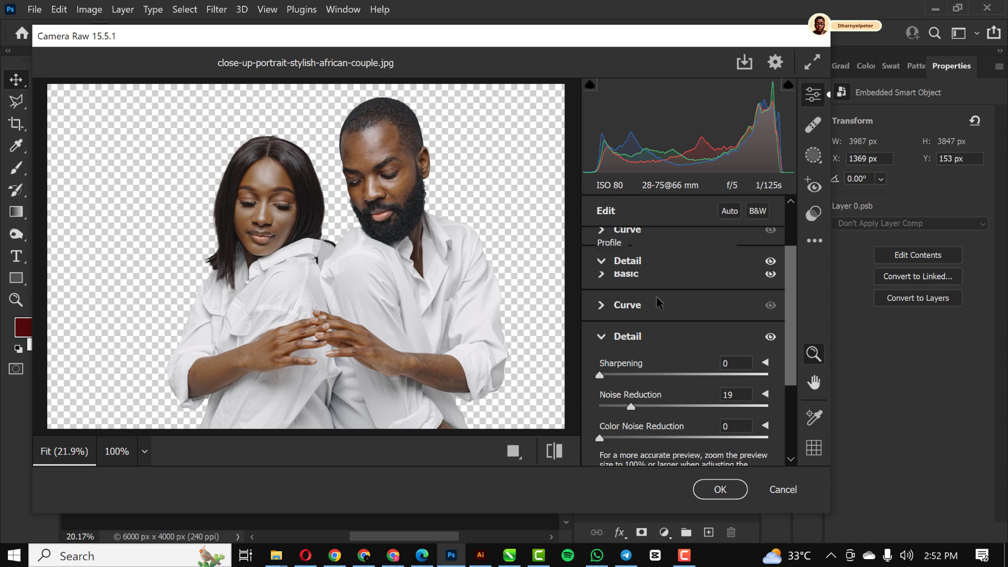
{"action": "left_click", "coordinate": [604, 276]}
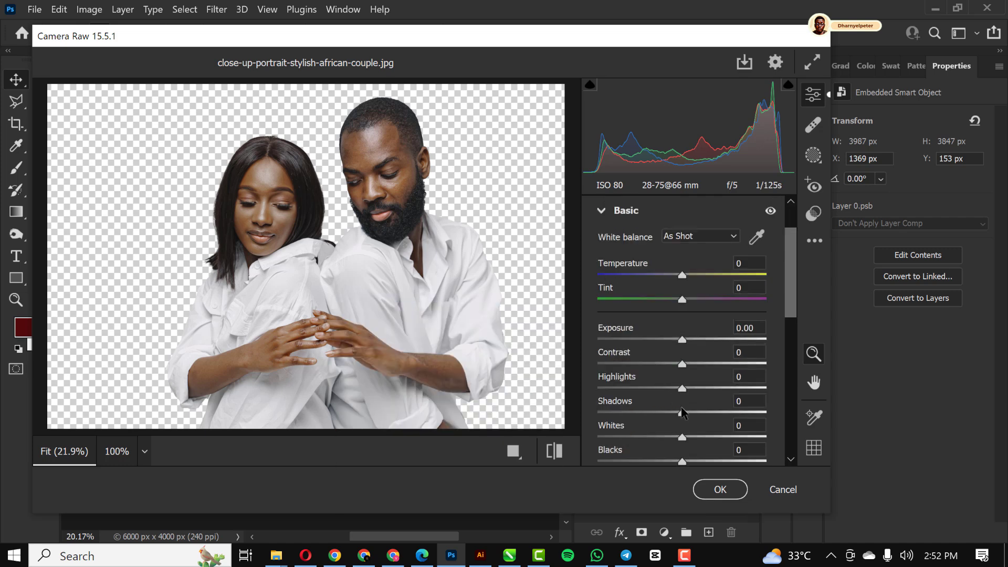
{"action": "scroll", "coordinate": [682, 409], "scroll_direction": "down", "scroll_amount": 4}
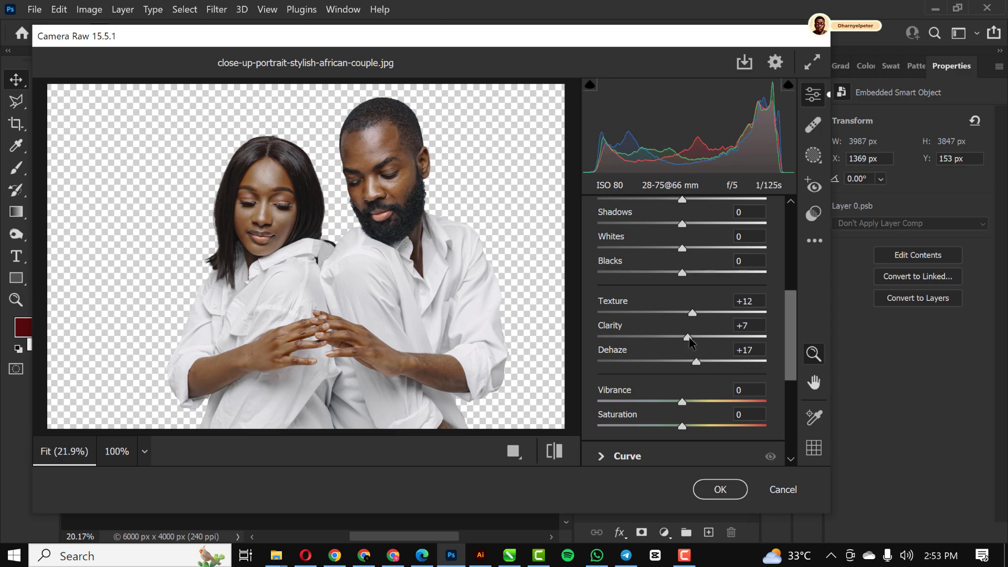
{"action": "left_click", "coordinate": [720, 490]}
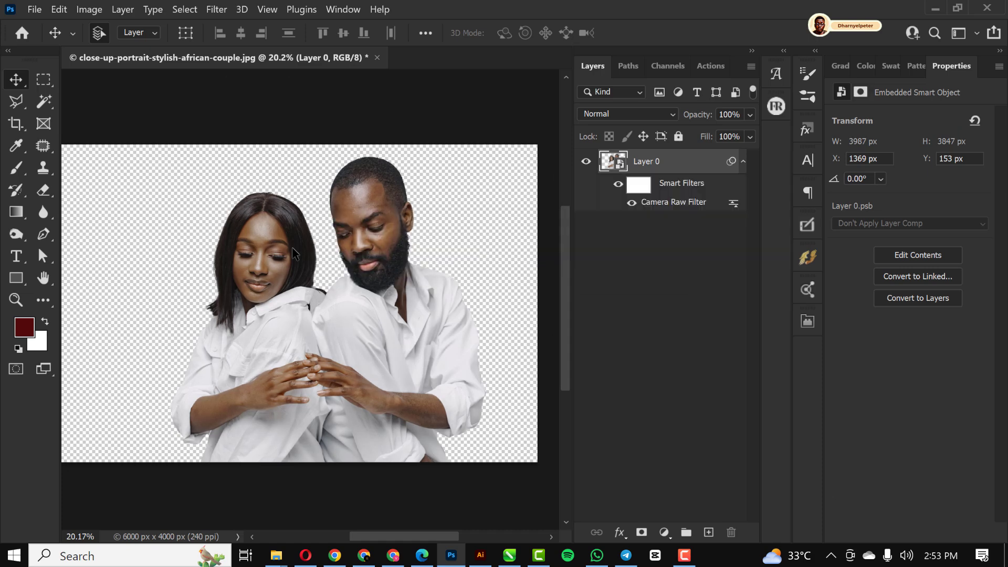
{"action": "right_click", "coordinate": [601, 163]}
{"action": "left_click", "coordinate": [454, 207]}
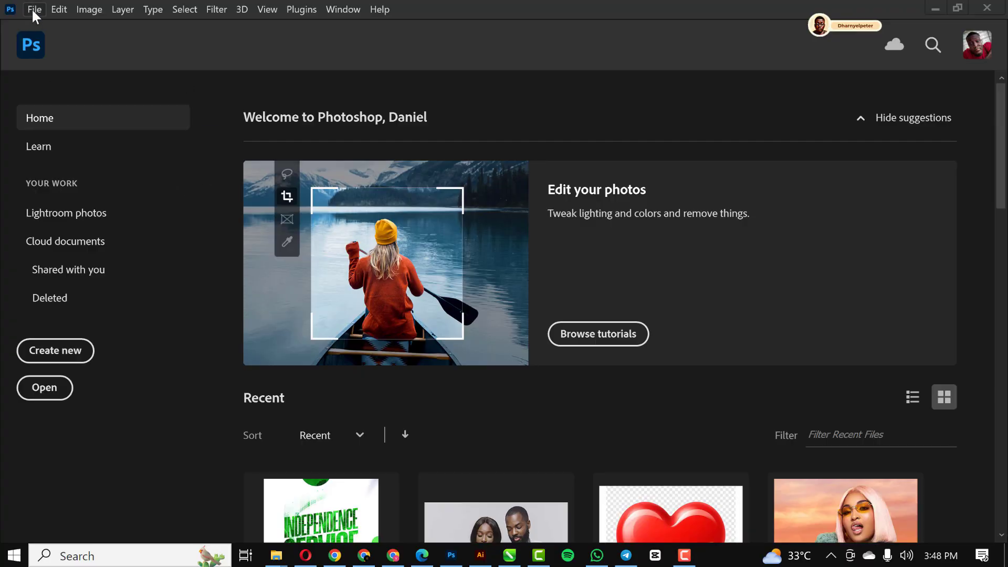
Create a new 4 x 5 inch portrait document at 300 pixels/inch in RGB Color with transparent background contents
{"action": "left_click", "coordinate": [33, 9]}
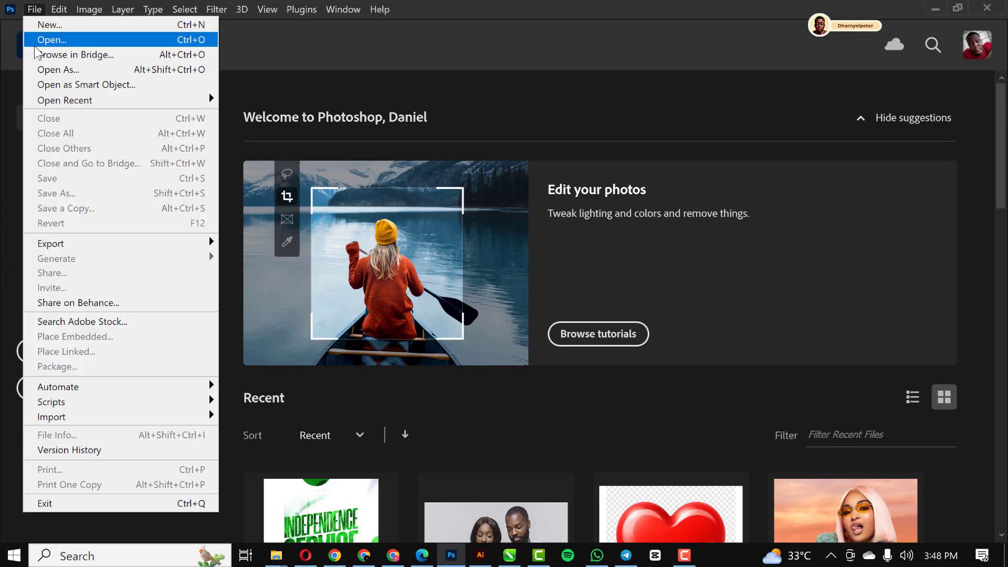
{"action": "left_click", "coordinate": [59, 43]}
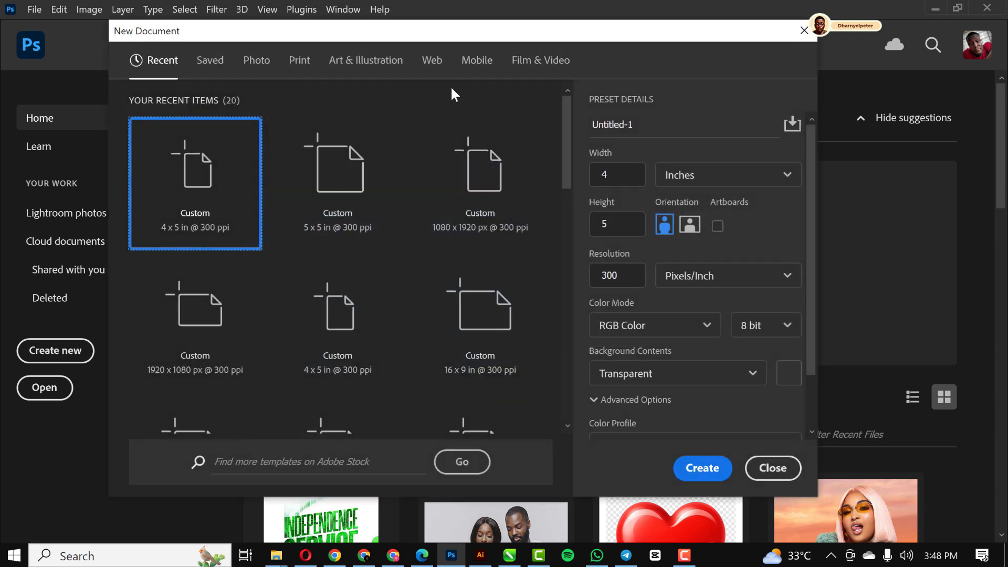
{"action": "left_click", "coordinate": [626, 173]}
{"action": "key", "text": "Tab"}
{"action": "left_click", "coordinate": [626, 279]}
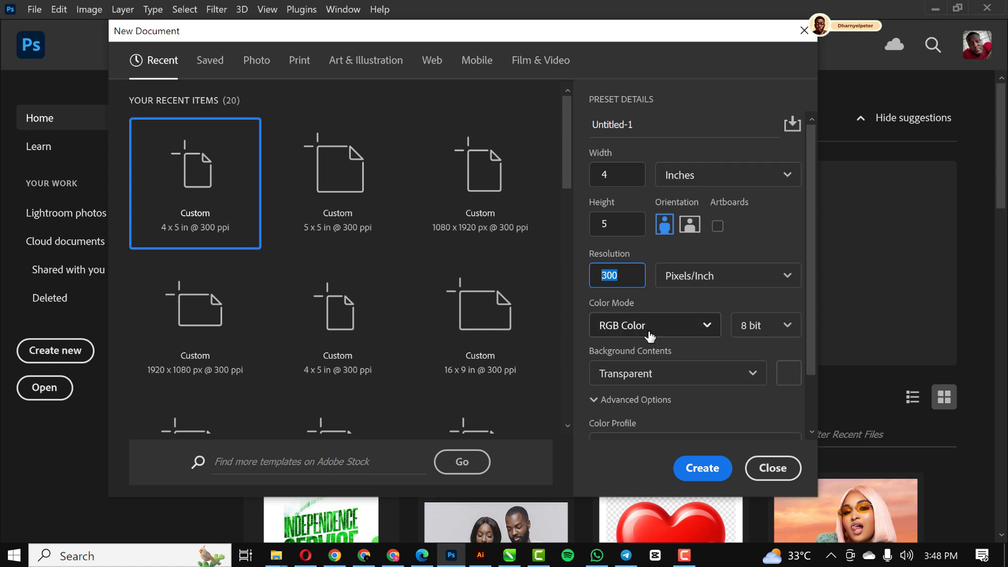
{"action": "scroll", "coordinate": [626, 336], "scroll_direction": "down", "scroll_amount": 2}
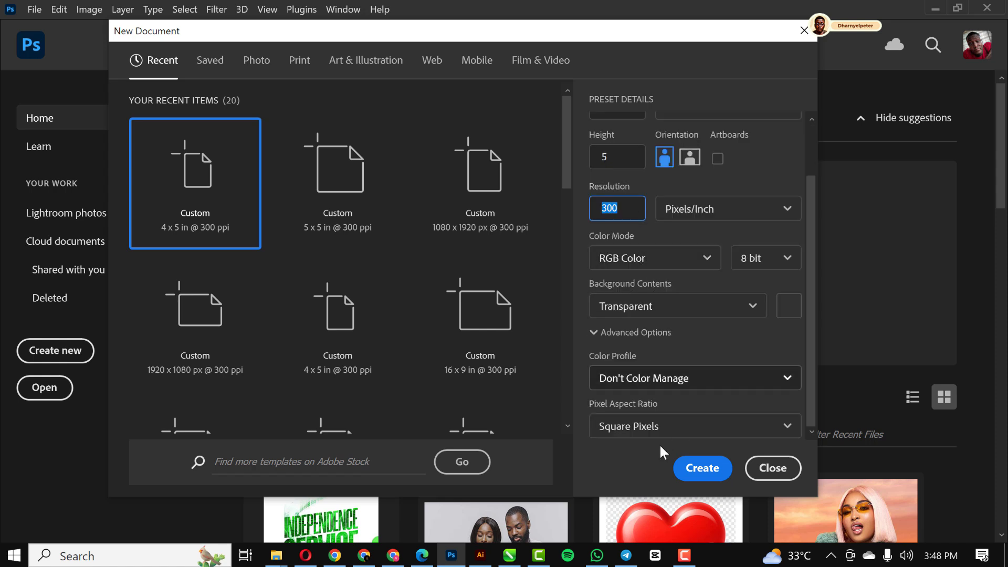
{"action": "left_click", "coordinate": [683, 467]}
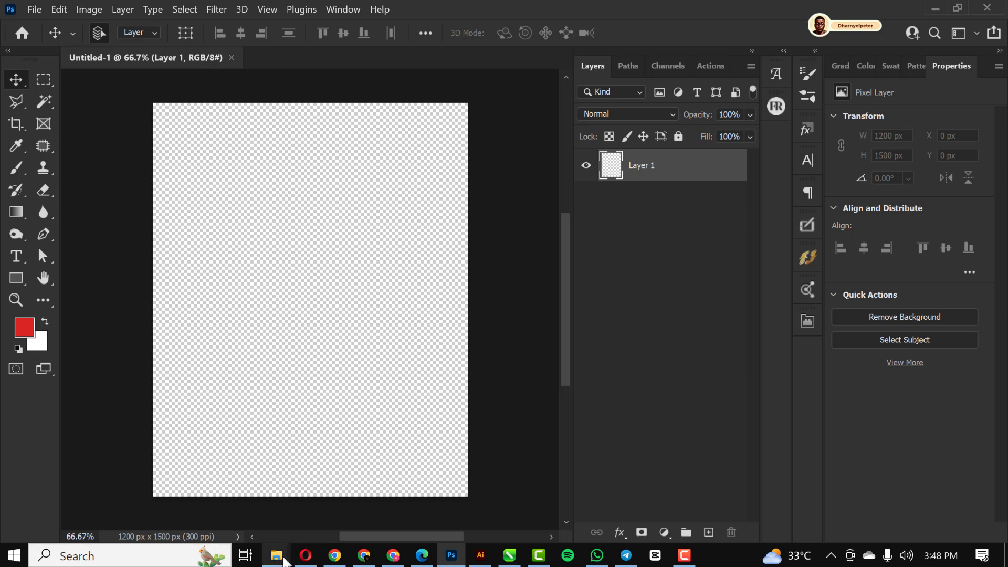
{"action": "mouse_move", "coordinate": [284, 561]}
{"action": "left_click", "coordinate": [287, 248]}
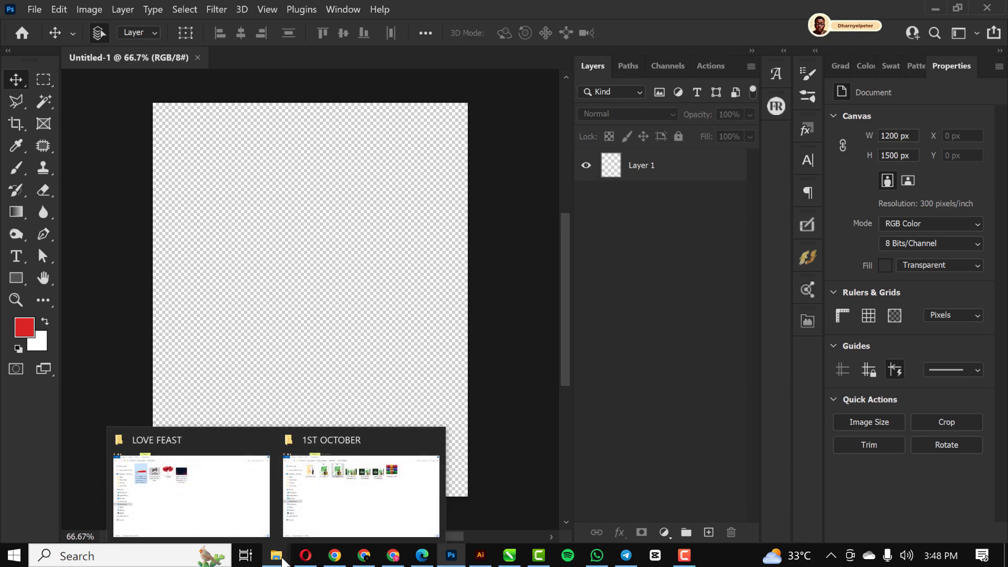
{"action": "left_click", "coordinate": [695, 564]}
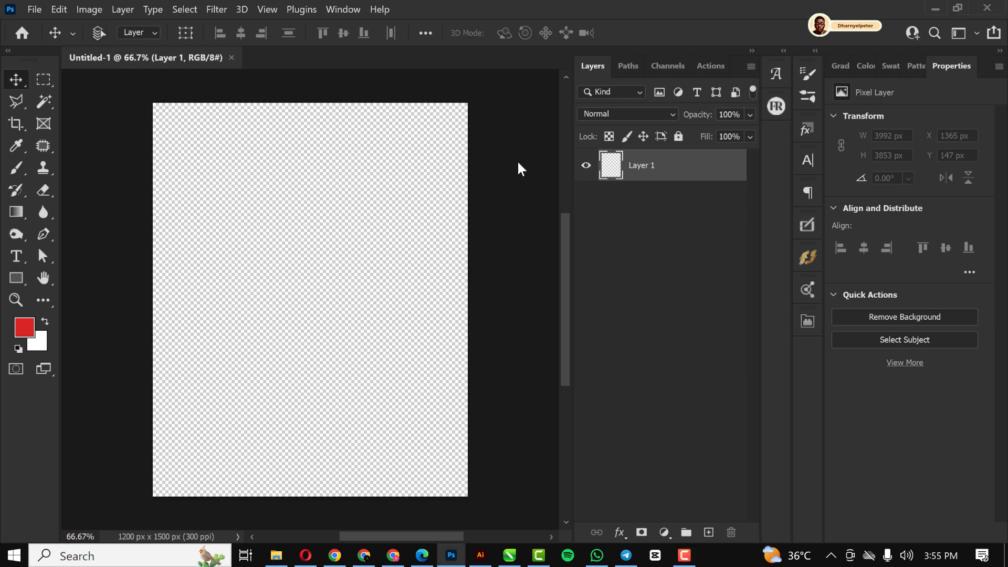
Add a Solid Color fill layer in dark red #9a1818 as the flyer background
{"action": "scroll", "coordinate": [519, 163], "scroll_direction": "up", "scroll_amount": 1}
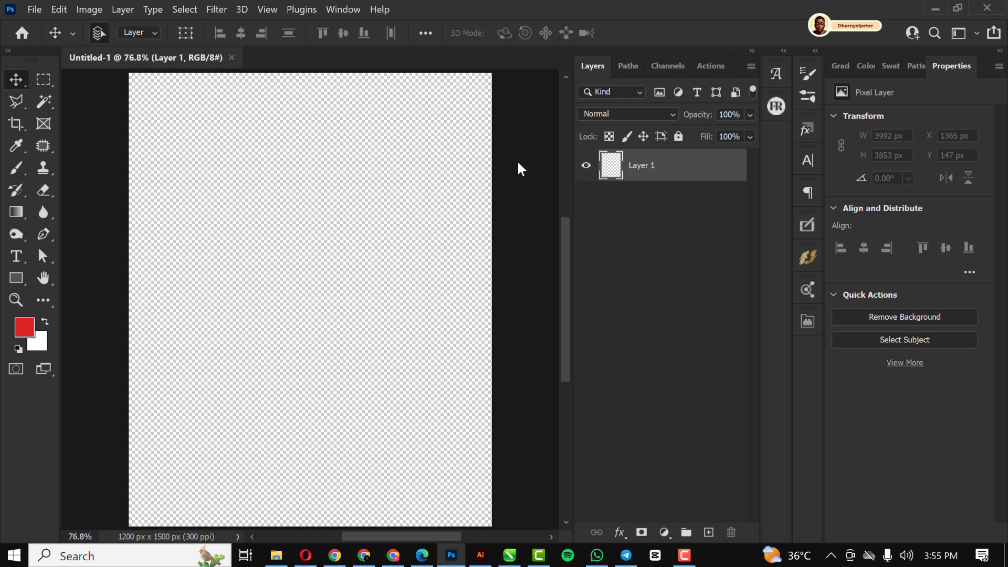
{"action": "left_click", "coordinate": [664, 532]}
{"action": "left_click", "coordinate": [666, 260]}
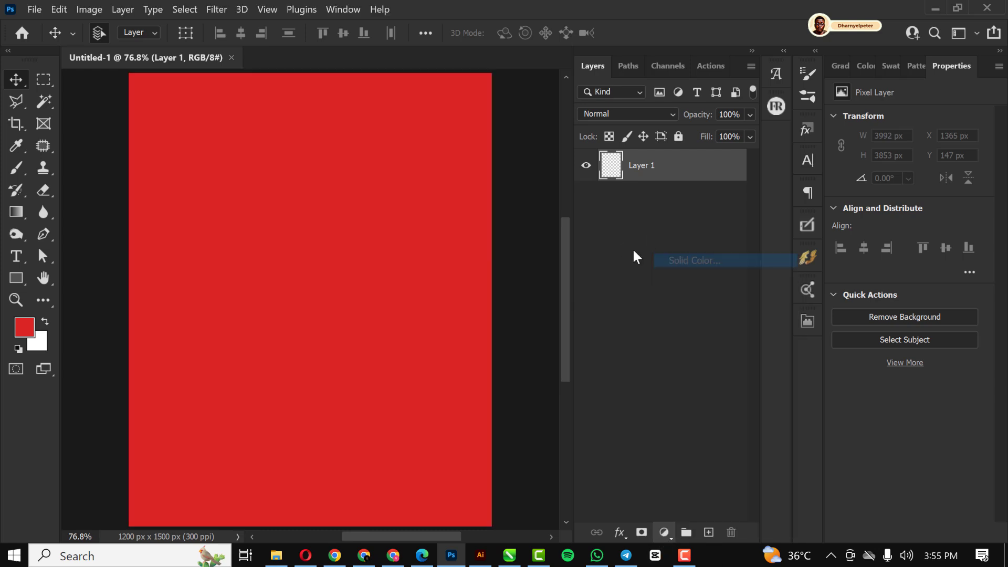
{"action": "mouse_move", "coordinate": [676, 134]}
{"action": "left_mouse_down"}
{"action": "mouse_move", "coordinate": [678, 227]}
{"action": "mouse_move", "coordinate": [674, 178]}
{"action": "left_mouse_up"}
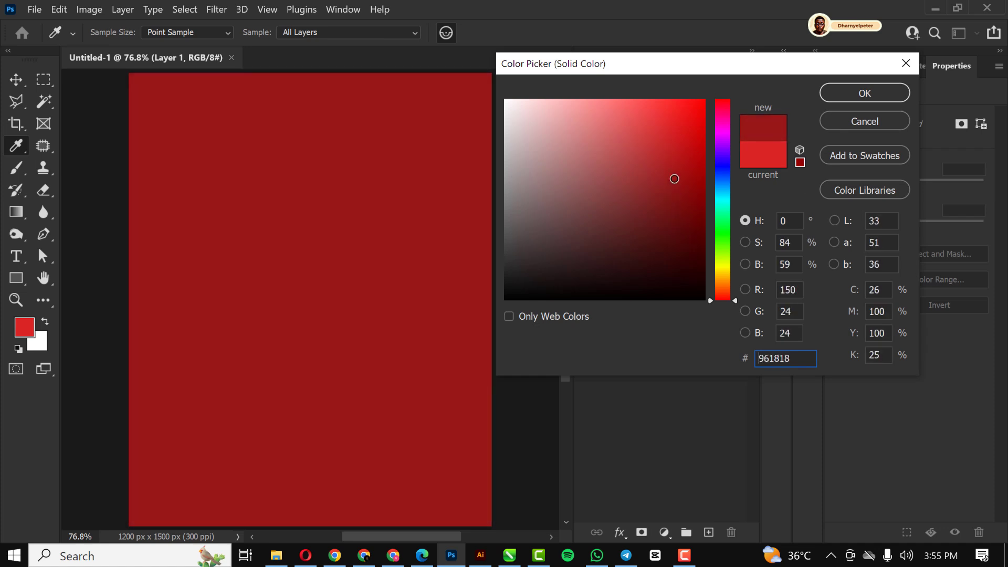
{"action": "left_click", "coordinate": [843, 88]}
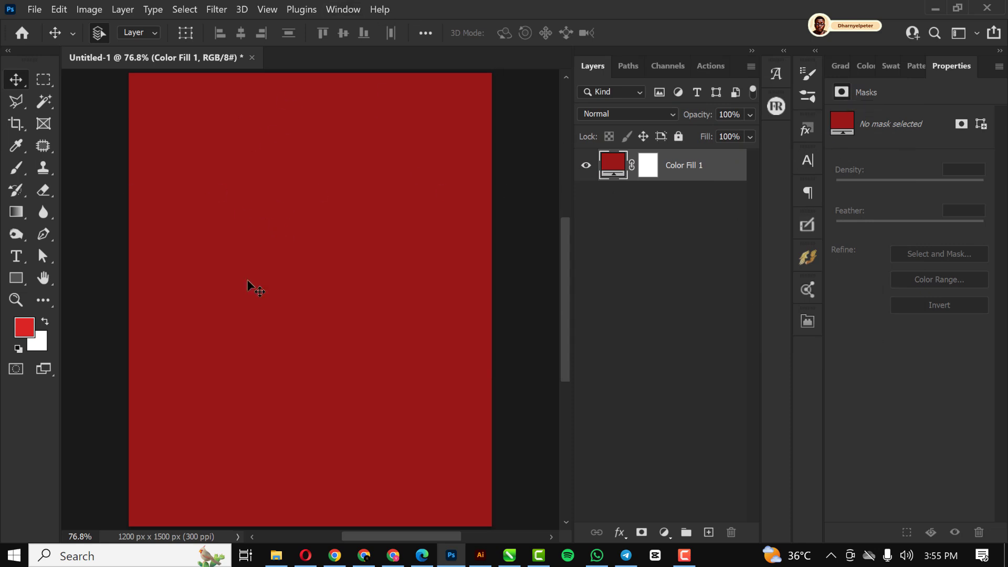
Place the close-up-portrait-stylish-african-couple cutout from the LOVE FEAST folder onto the flyer canvas
{"action": "left_click", "coordinate": [278, 561]}
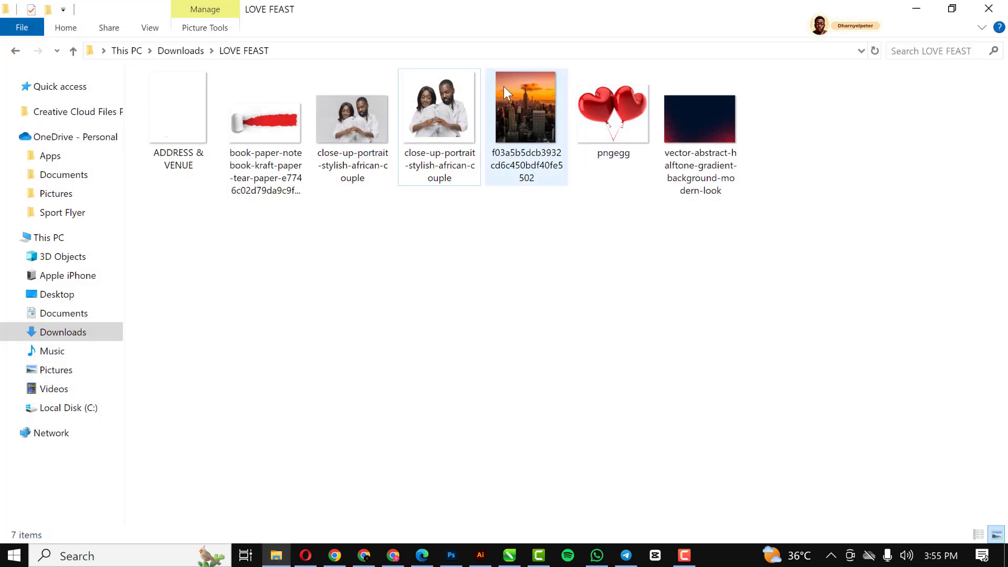
{"action": "left_click", "coordinate": [452, 115]}
{"action": "left_click_drag", "start_coordinate": [451, 114], "coordinate": [364, 365]}
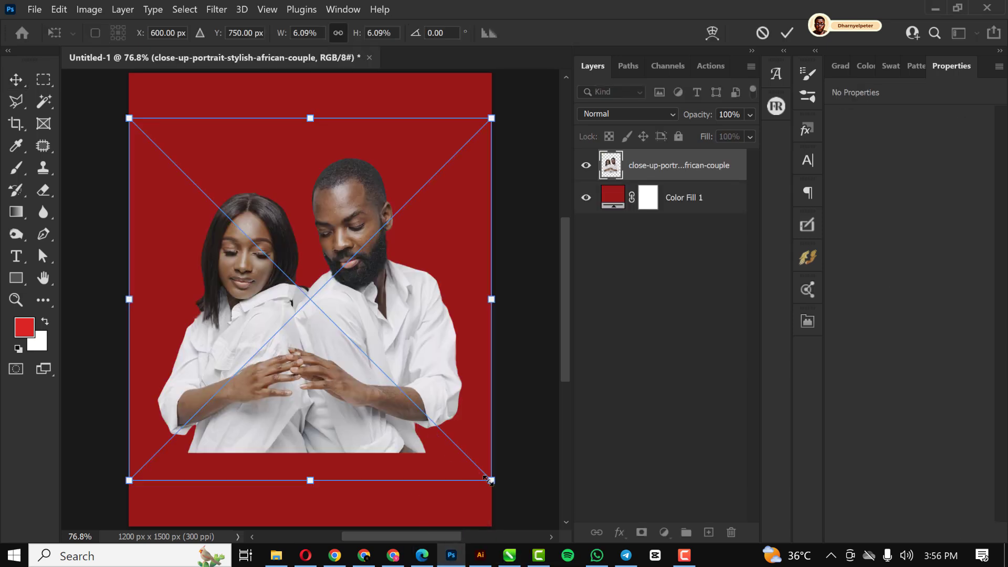
Scale the placed couple to about 4.45% and position it horizontally centred, slightly above the canvas middle at about Y 640 px
{"action": "left_click_drag", "start_coordinate": [490, 479], "coordinate": [445, 435]}
{"action": "left_click_drag", "start_coordinate": [420, 370], "coordinate": [397, 338]}
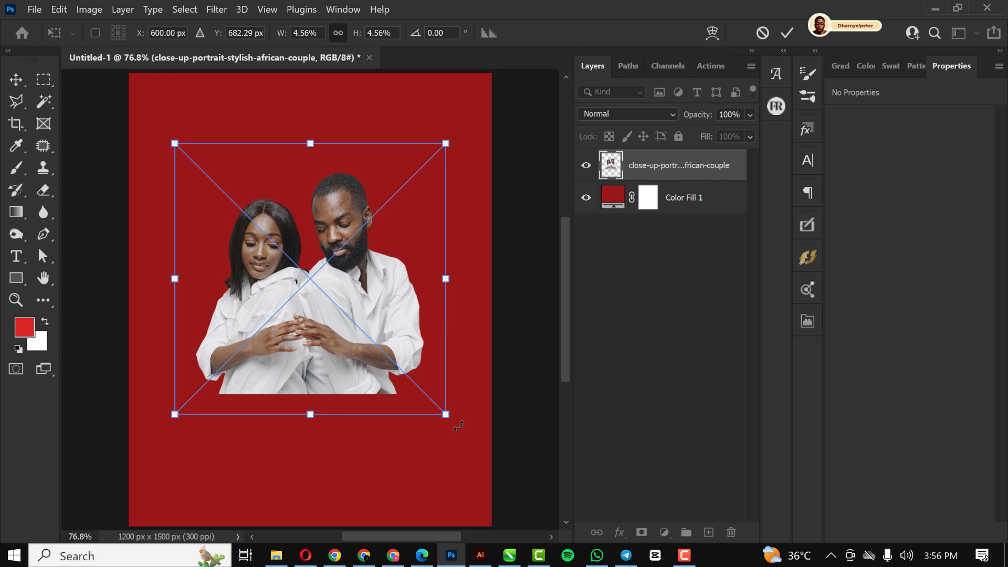
{"action": "left_click_drag", "start_coordinate": [446, 414], "coordinate": [443, 411]}
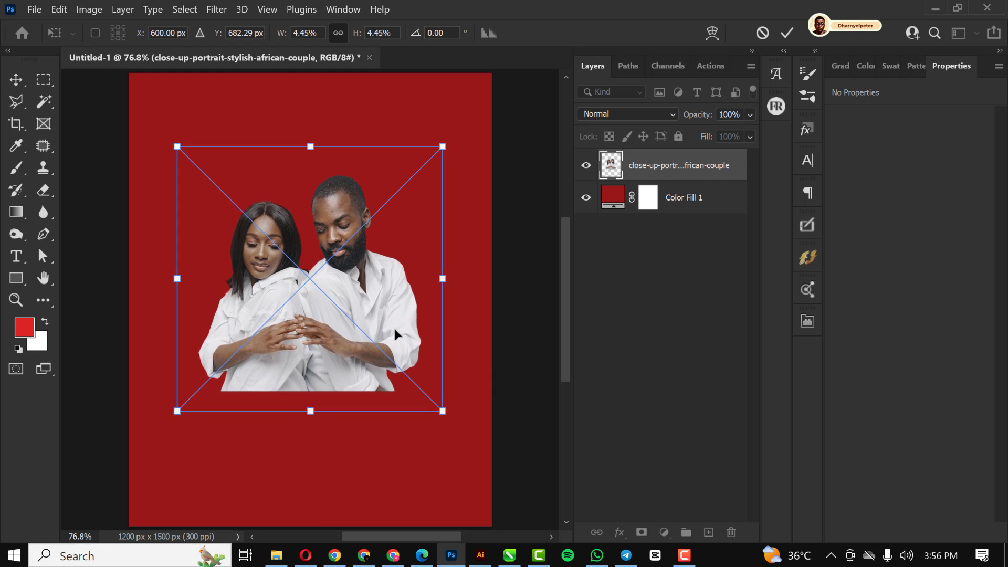
{"action": "left_click_drag", "start_coordinate": [392, 326], "coordinate": [394, 316]}
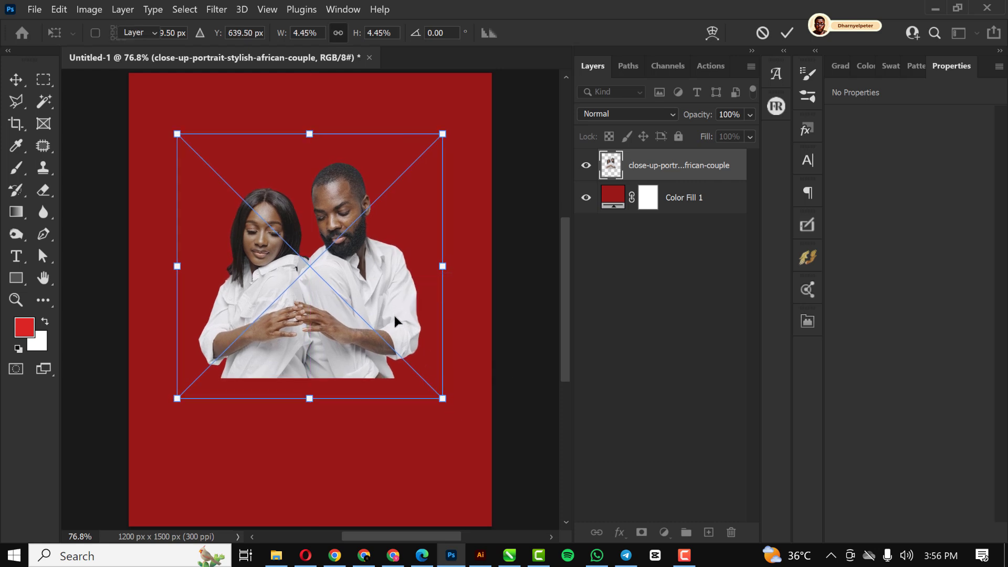
{"action": "key", "text": "Return"}
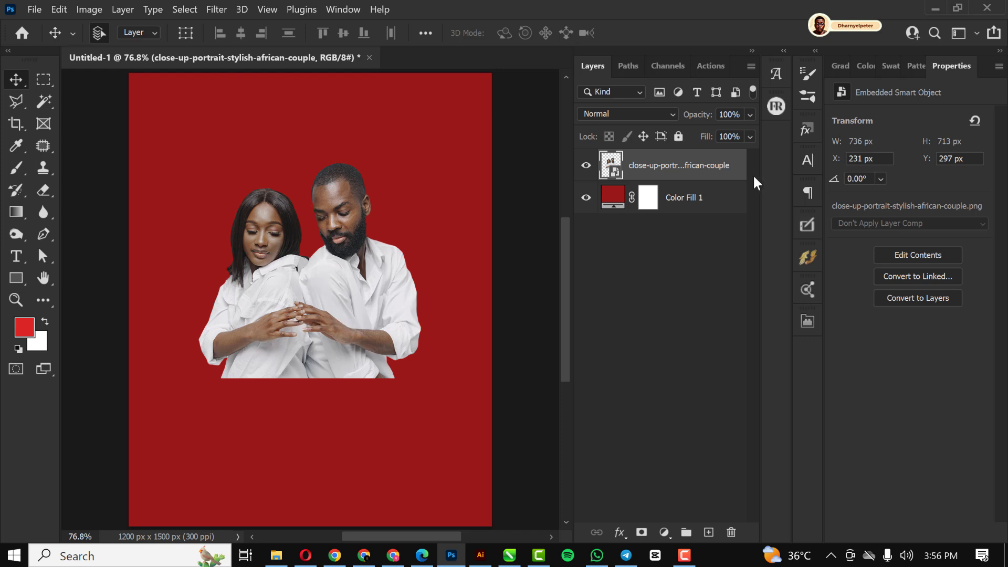
Add a layer mask to the couple layer and fade its cut-off lower edge with a black 200 px Soft Round brush
{"action": "left_click", "coordinate": [642, 532]}
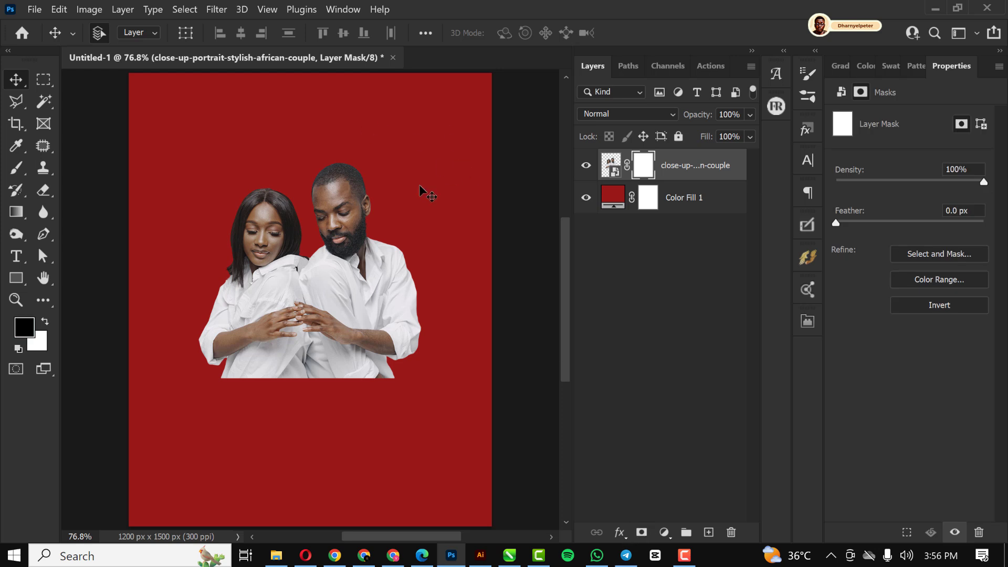
{"action": "key", "text": "b"}
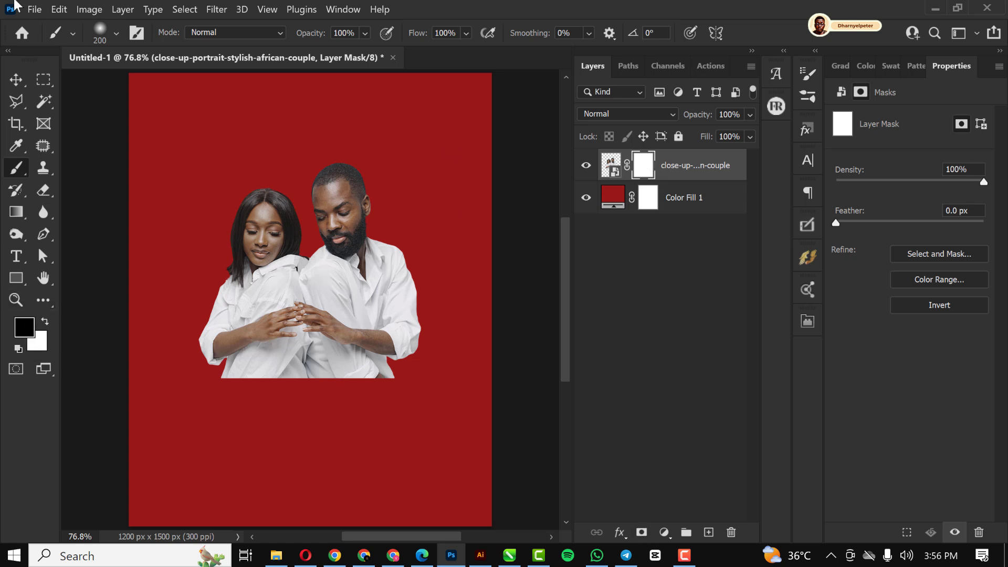
{"action": "left_click", "coordinate": [116, 33]}
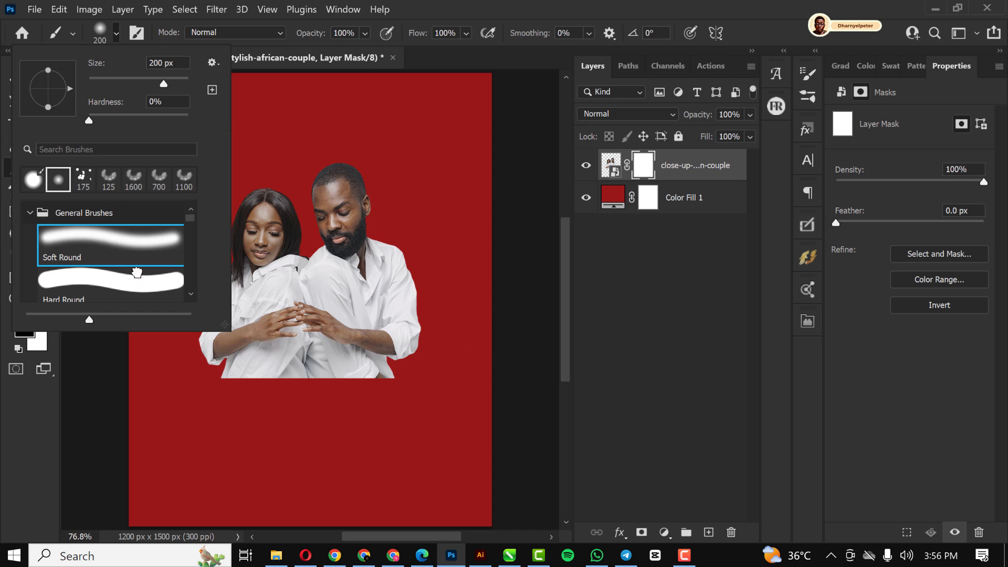
{"action": "left_click", "coordinate": [528, 307]}
{"action": "scroll", "coordinate": [241, 398], "scroll_direction": "up", "scroll_amount": 3}
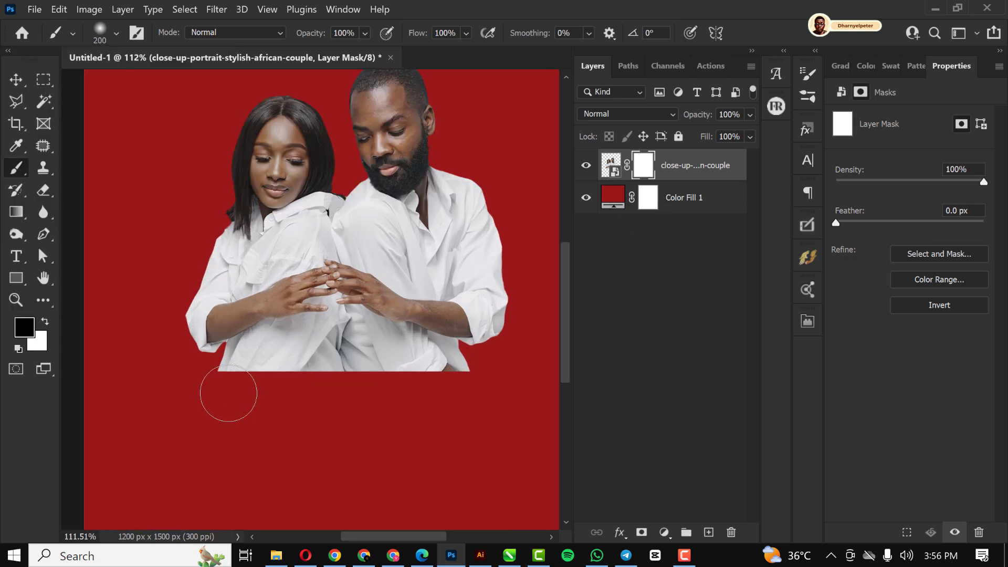
{"action": "mouse_move", "coordinate": [227, 396]}
{"action": "left_mouse_down"}
{"action": "mouse_move", "coordinate": [253, 389]}
{"action": "mouse_move", "coordinate": [205, 394]}
{"action": "mouse_move", "coordinate": [207, 402]}
{"action": "mouse_move", "coordinate": [208, 390]}
{"action": "mouse_move", "coordinate": [505, 406]}
{"action": "mouse_move", "coordinate": [272, 402]}
{"action": "mouse_move", "coordinate": [526, 397]}
{"action": "mouse_move", "coordinate": [495, 387]}
{"action": "mouse_move", "coordinate": [540, 400]}
{"action": "mouse_move", "coordinate": [505, 392]}
{"action": "mouse_move", "coordinate": [535, 395]}
{"action": "mouse_move", "coordinate": [292, 413]}
{"action": "left_mouse_up"}
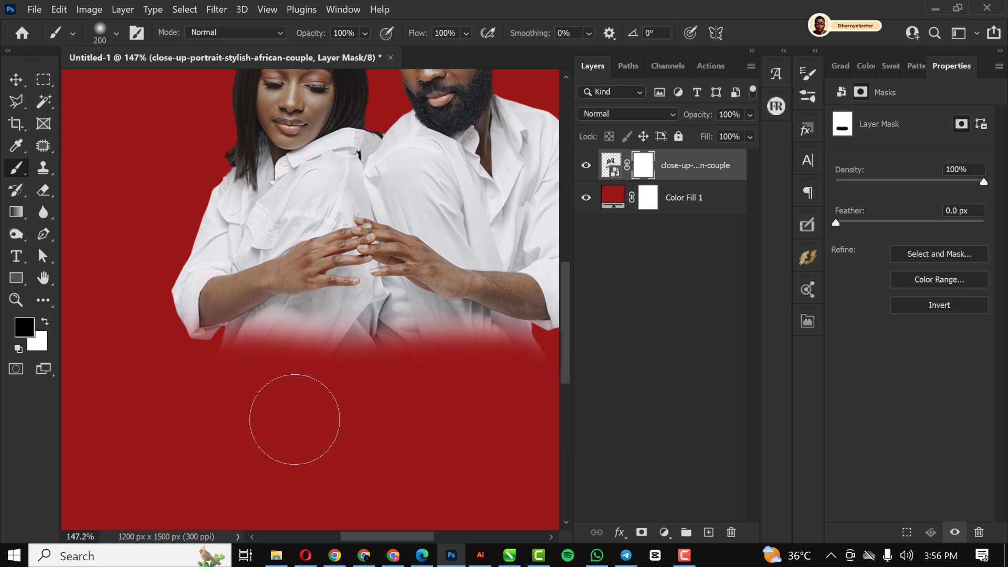
{"action": "scroll", "coordinate": [292, 418], "scroll_direction": "down", "scroll_amount": 3}
{"action": "scroll", "coordinate": [312, 367], "scroll_direction": "down", "scroll_amount": 1}
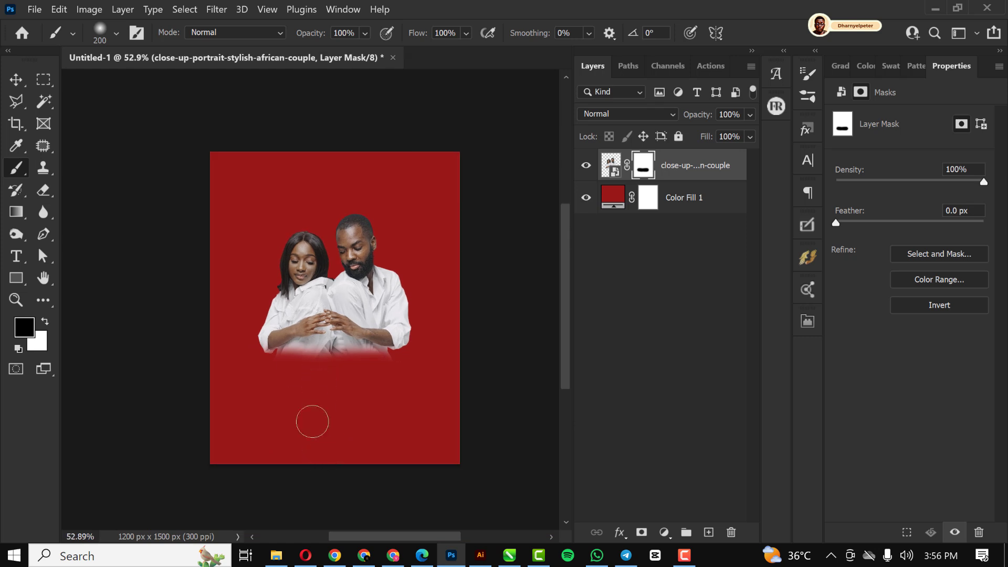
Change the Color Fill 1 background to darker red #640b0b
{"action": "left_click", "coordinate": [15, 80]}
{"action": "left_click", "coordinate": [336, 390]}
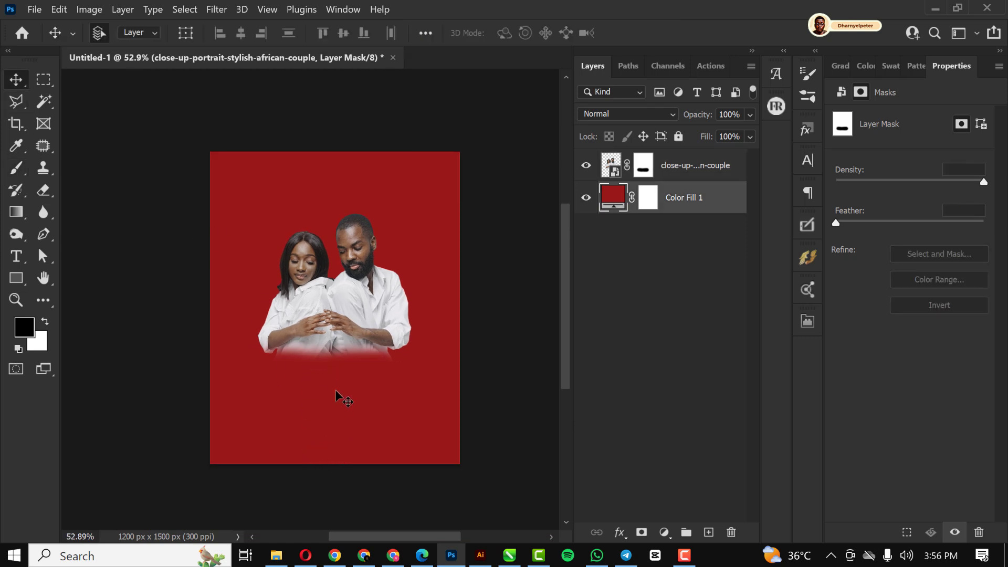
{"action": "double_click", "coordinate": [615, 197]}
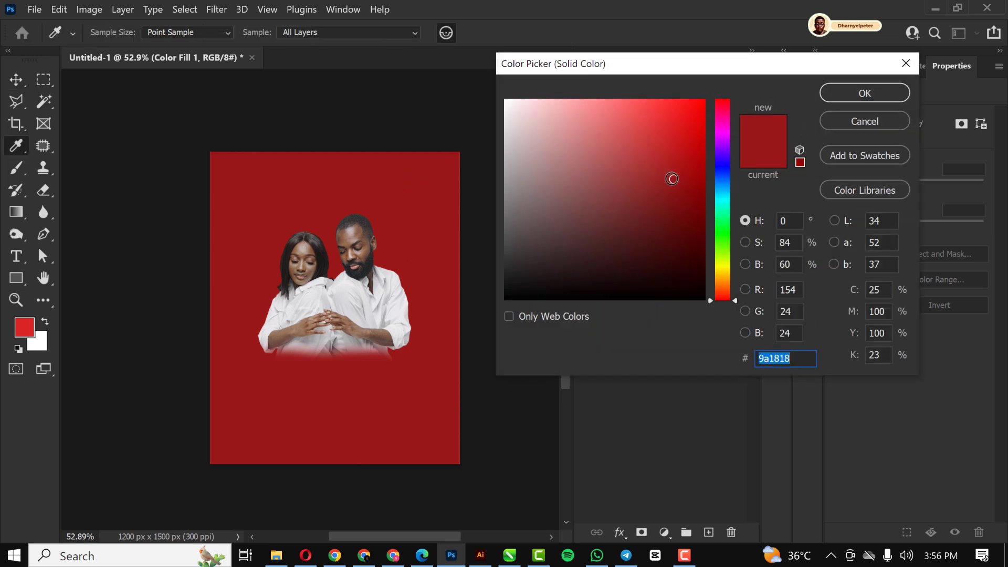
{"action": "left_click_drag", "start_coordinate": [672, 179], "coordinate": [683, 222]}
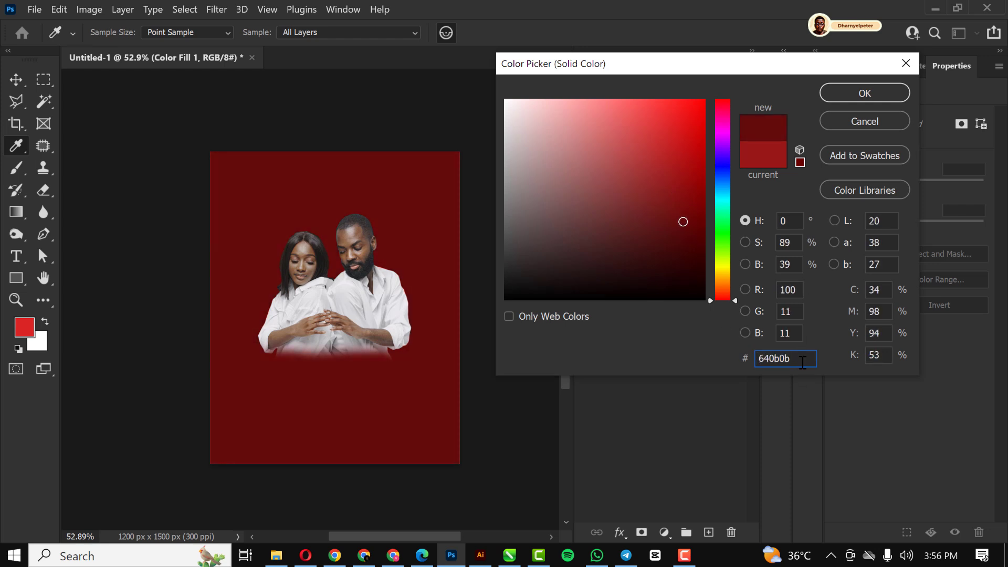
{"action": "left_click_drag", "start_coordinate": [803, 363], "coordinate": [681, 357]}
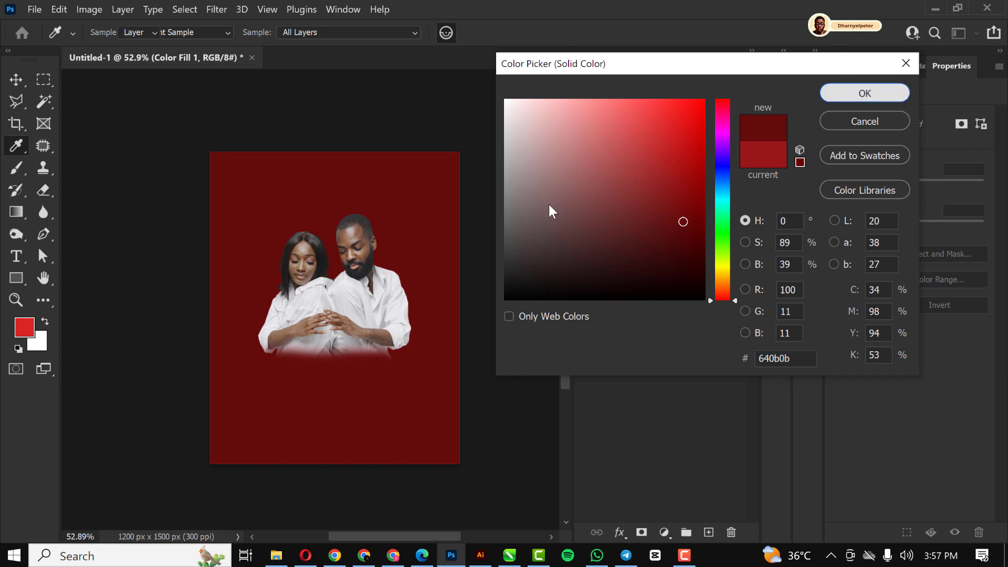
{"action": "key", "text": "Return"}
{"action": "key", "text": "ctrl+0"}
{"action": "scroll", "coordinate": [214, 230], "scroll_direction": "up", "scroll_amount": 1}
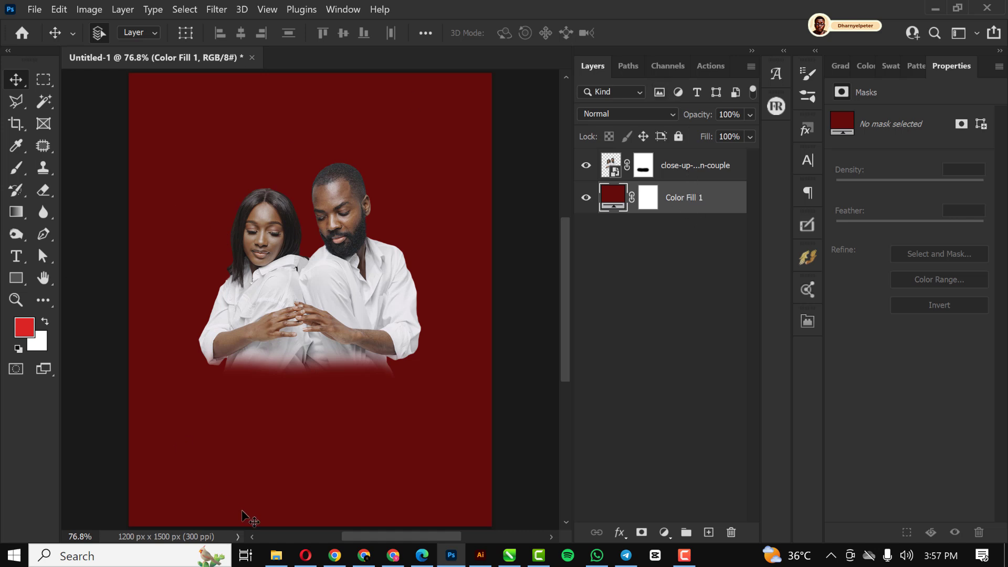
Place the sunset city skyline image between the couple and the red fill, shifted up to about Y -195 px
{"action": "left_click", "coordinate": [276, 557]}
{"action": "left_click_drag", "start_coordinate": [503, 112], "coordinate": [344, 225]}
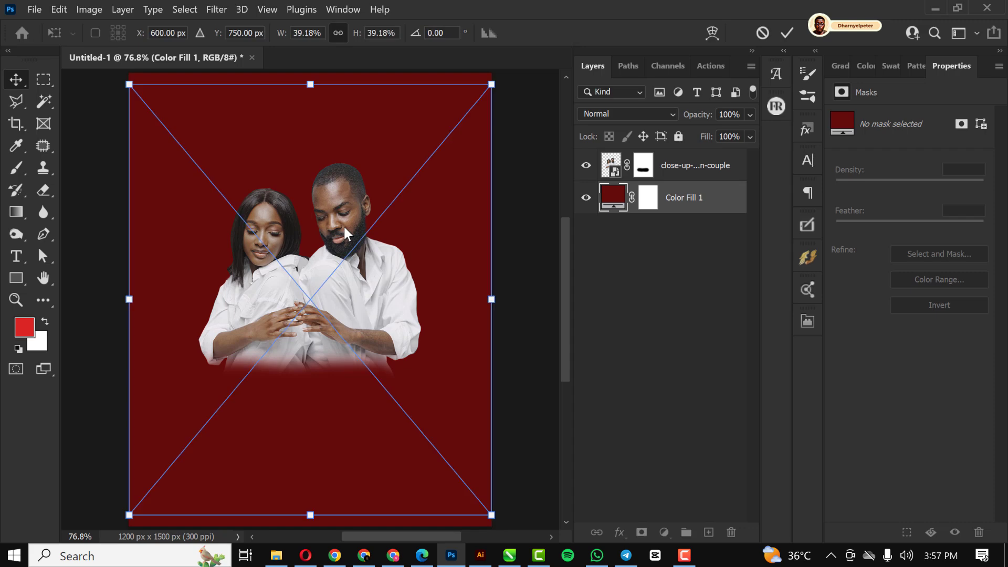
{"action": "left_click_drag", "start_coordinate": [447, 428], "coordinate": [445, 369]}
{"action": "key", "text": "Return"}
{"action": "scroll", "coordinate": [404, 315], "scroll_direction": "down", "scroll_amount": 2}
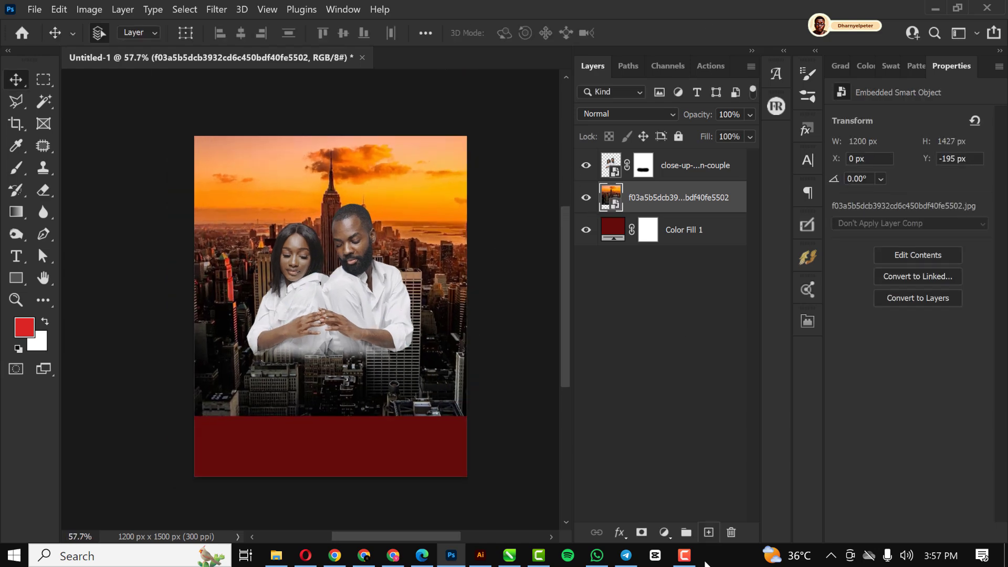
Add a layer mask to the city layer and fade its lower edge into the red with a black 367 px Soft Round brush
{"action": "left_click", "coordinate": [642, 533]}
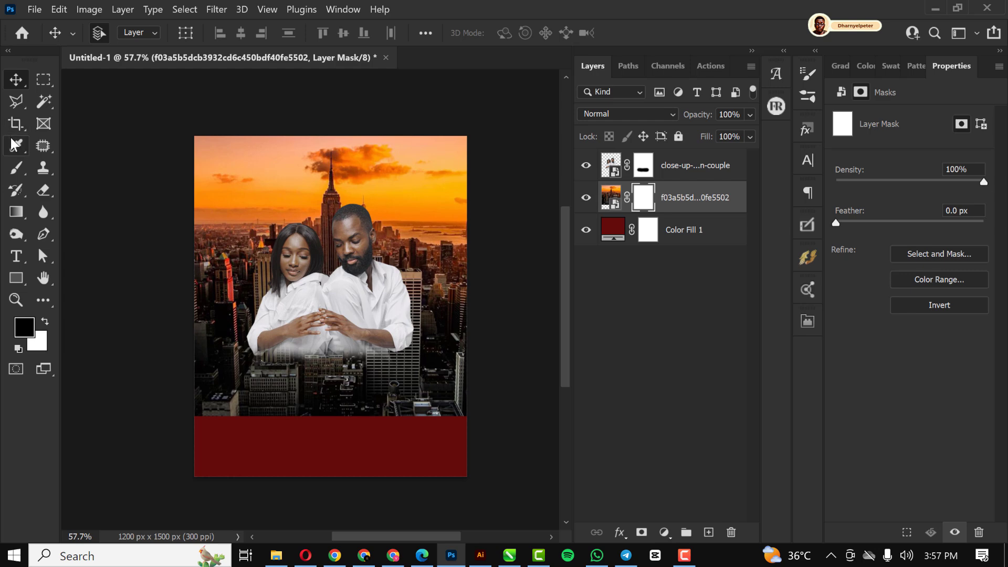
{"action": "left_click", "coordinate": [12, 169]}
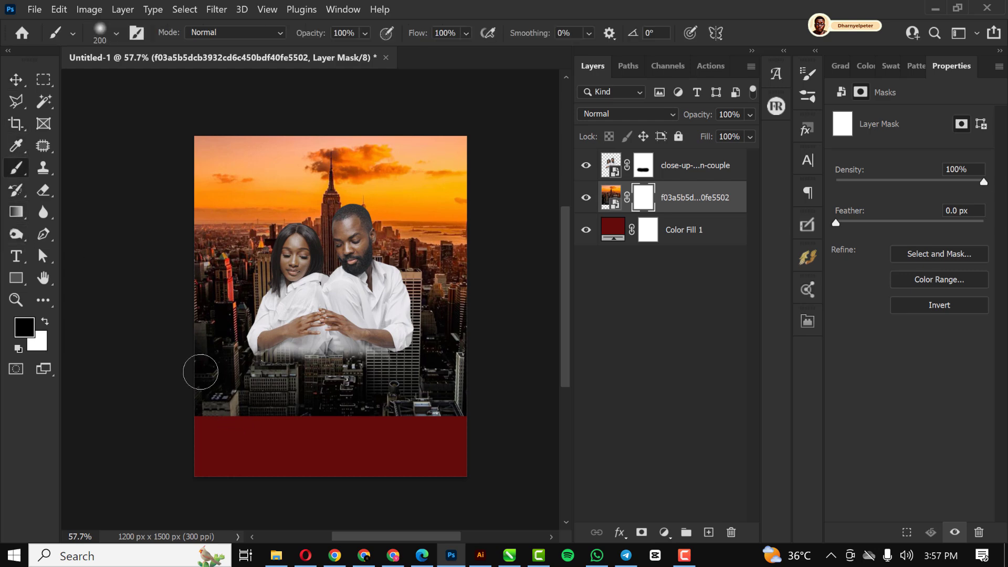
{"action": "left_click", "coordinate": [117, 33]}
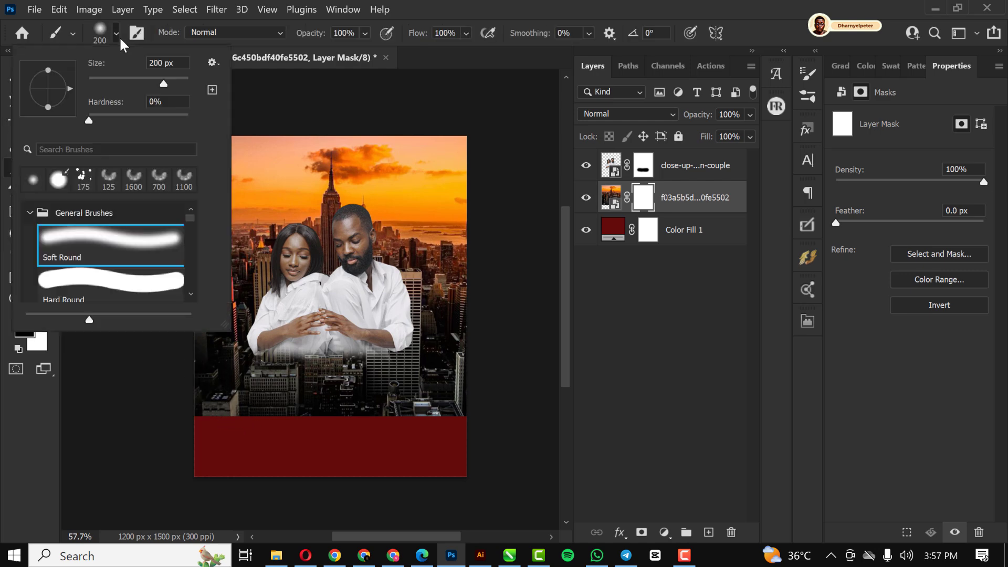
{"action": "left_click_drag", "start_coordinate": [166, 86], "coordinate": [176, 85]}
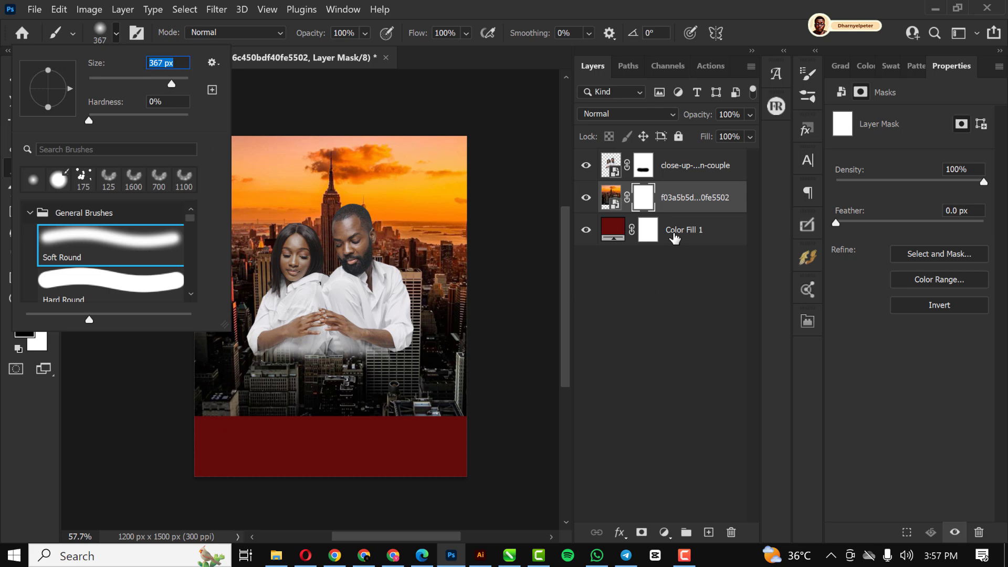
{"action": "left_click", "coordinate": [643, 211]}
{"action": "mouse_move", "coordinate": [187, 405]}
{"action": "left_mouse_down"}
{"action": "mouse_move", "coordinate": [231, 424]}
{"action": "mouse_move", "coordinate": [450, 435]}
{"action": "left_mouse_up"}
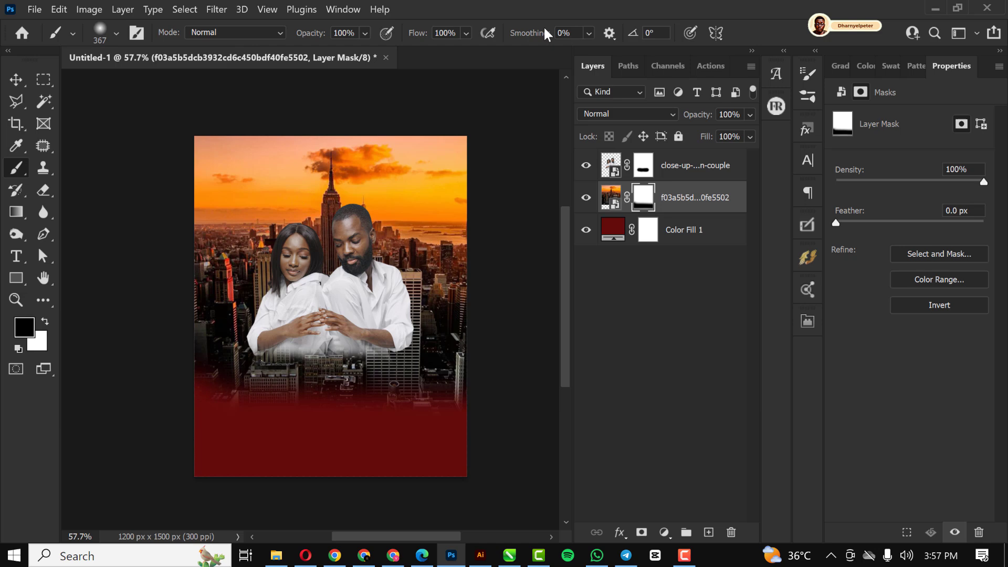
Fade the city layer's lower edge further into the red on its mask with a black 494 px Soft Round brush at 50% flow
{"action": "left_click", "coordinate": [467, 33]}
{"action": "left_click_drag", "start_coordinate": [498, 49], "coordinate": [471, 54]}
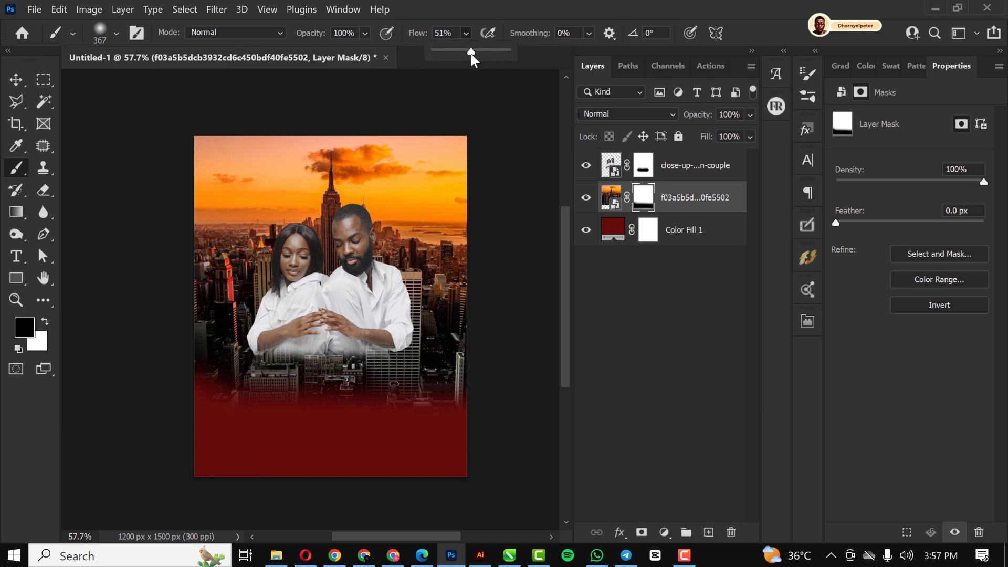
{"action": "left_click", "coordinate": [116, 33]}
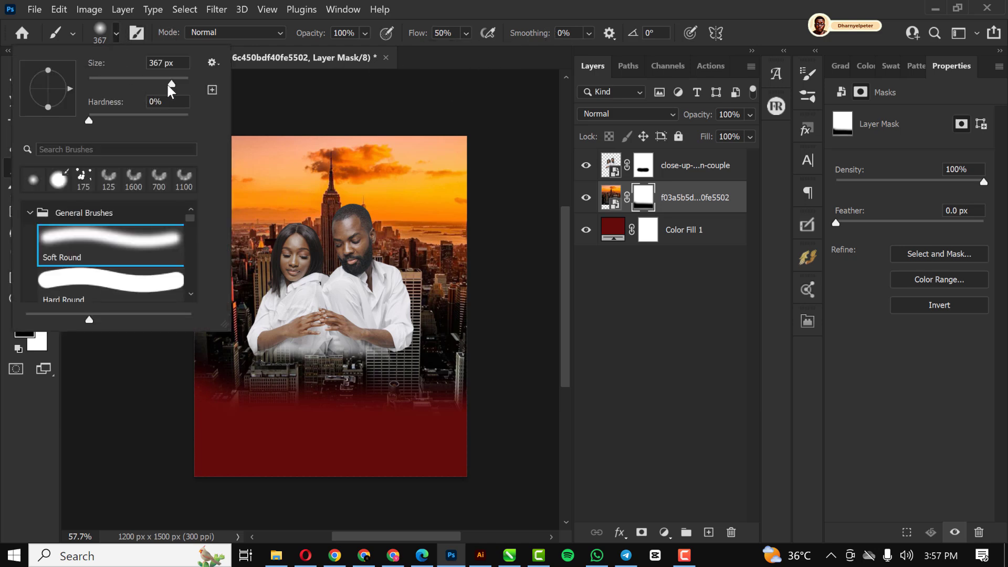
{"action": "mouse_move", "coordinate": [168, 84]}
{"action": "left_mouse_down"}
{"action": "mouse_move", "coordinate": [184, 84]}
{"action": "mouse_move", "coordinate": [168, 83]}
{"action": "left_mouse_up"}
{"action": "left_click", "coordinate": [172, 84]}
{"action": "left_click_drag", "start_coordinate": [172, 84], "coordinate": [178, 86]}
{"action": "left_click", "coordinate": [643, 202]}
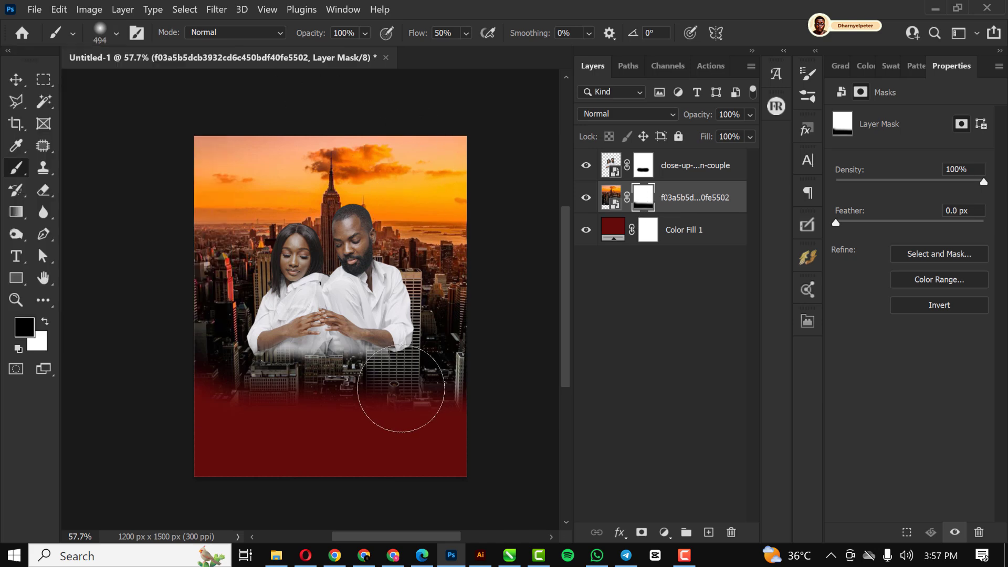
{"action": "mouse_move", "coordinate": [400, 389]}
{"action": "left_mouse_down"}
{"action": "mouse_move", "coordinate": [316, 405]}
{"action": "mouse_move", "coordinate": [191, 405]}
{"action": "mouse_move", "coordinate": [292, 412]}
{"action": "mouse_move", "coordinate": [513, 400]}
{"action": "mouse_move", "coordinate": [475, 412]}
{"action": "mouse_move", "coordinate": [175, 421]}
{"action": "left_mouse_up"}
Fade the city image's side edges on its mask with the brush enlarged to 600 px
{"action": "key", "text": "]"}
{"action": "key", "text": "]"}
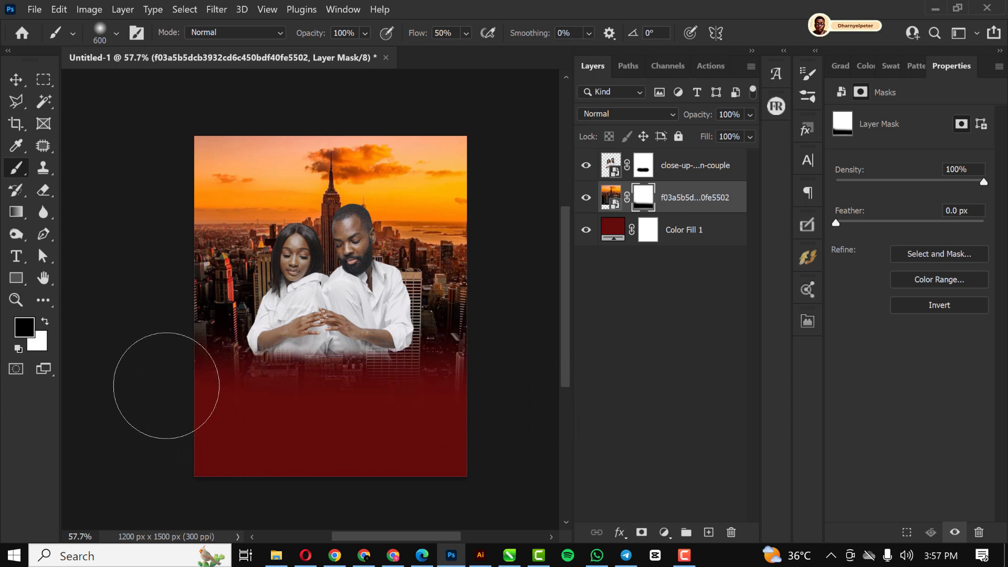
{"action": "left_click_drag", "start_coordinate": [156, 124], "coordinate": [184, 418]}
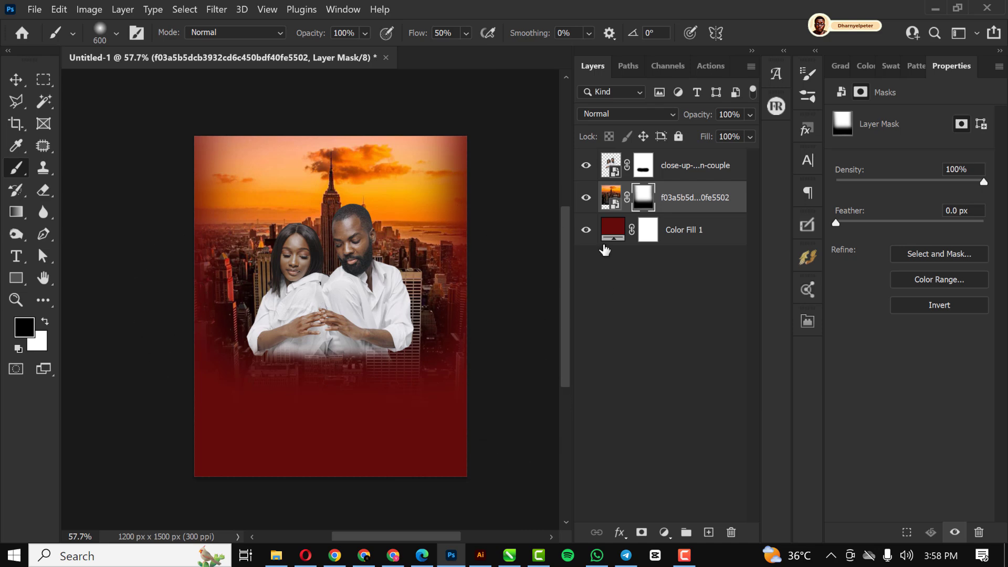
Set the city layer's blend mode to Screen and add a Hue/Saturation adjustment layer above it
{"action": "left_click", "coordinate": [649, 114]}
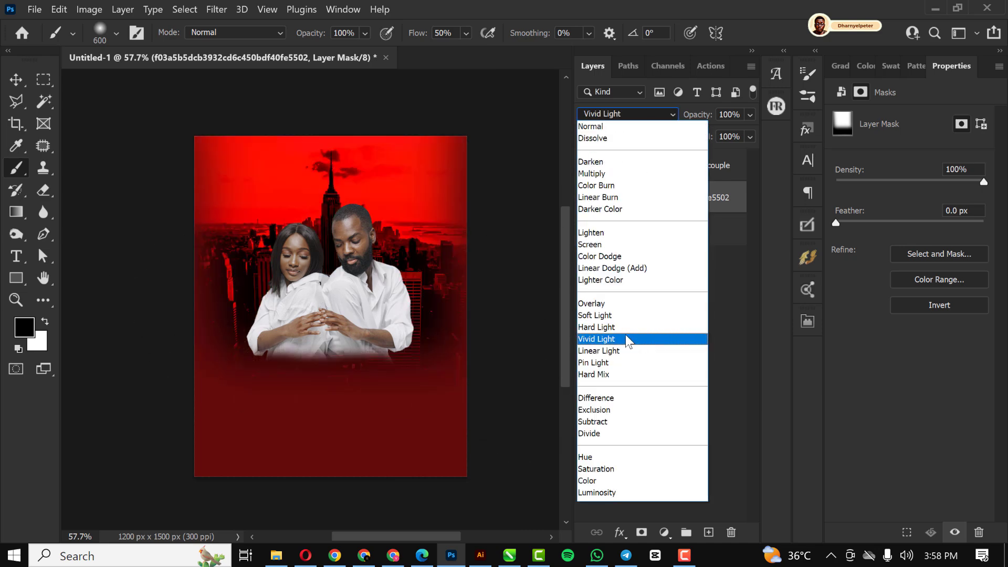
{"action": "left_click", "coordinate": [603, 246]}
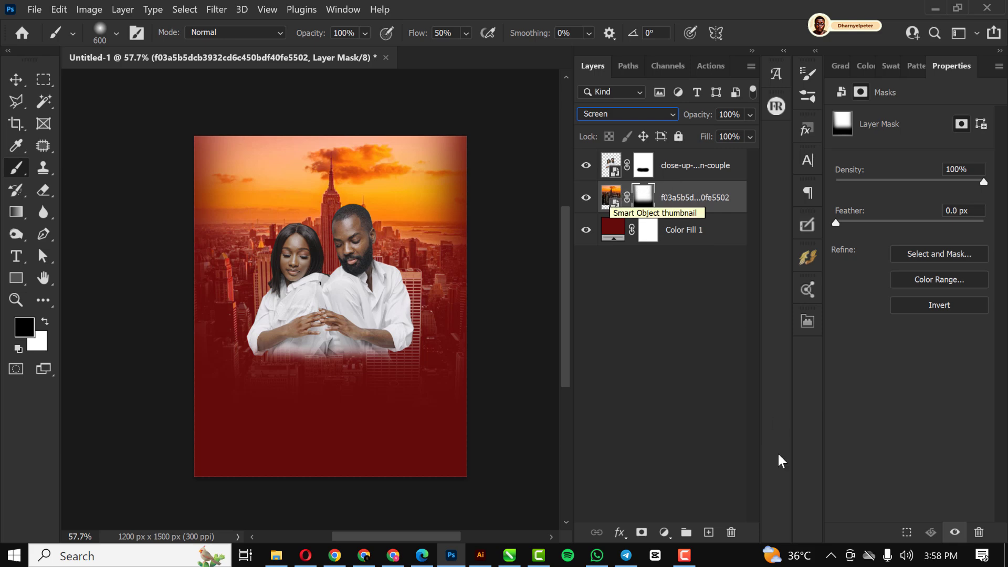
{"action": "left_click", "coordinate": [665, 533]}
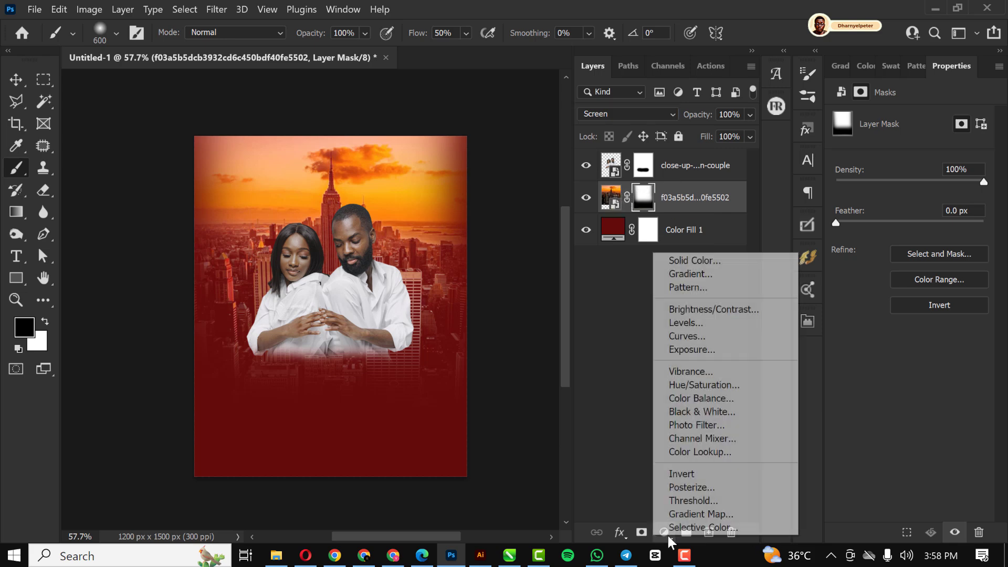
{"action": "left_click", "coordinate": [726, 385]}
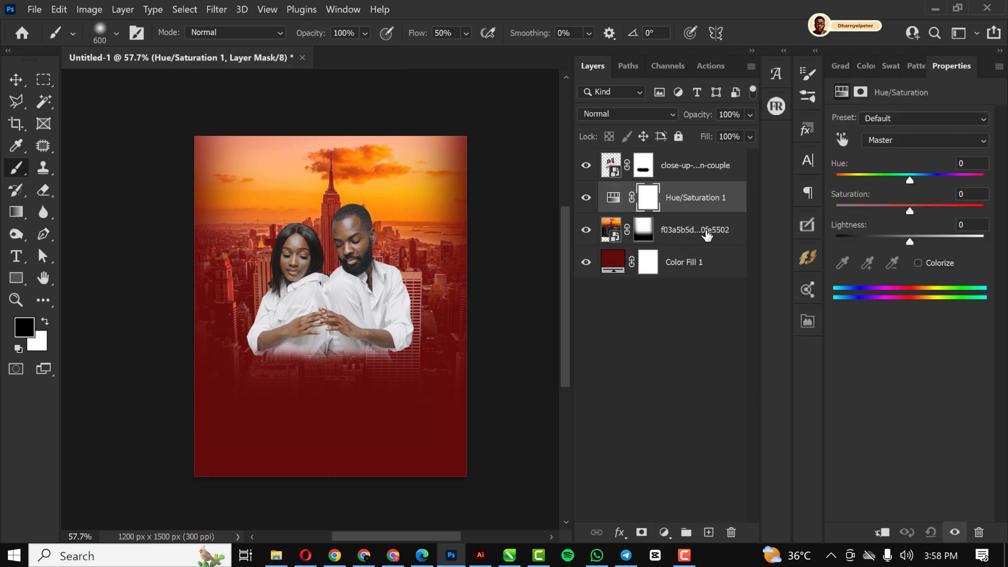
{"action": "right_click", "coordinate": [721, 206]}
{"action": "left_click", "coordinate": [779, 217]}
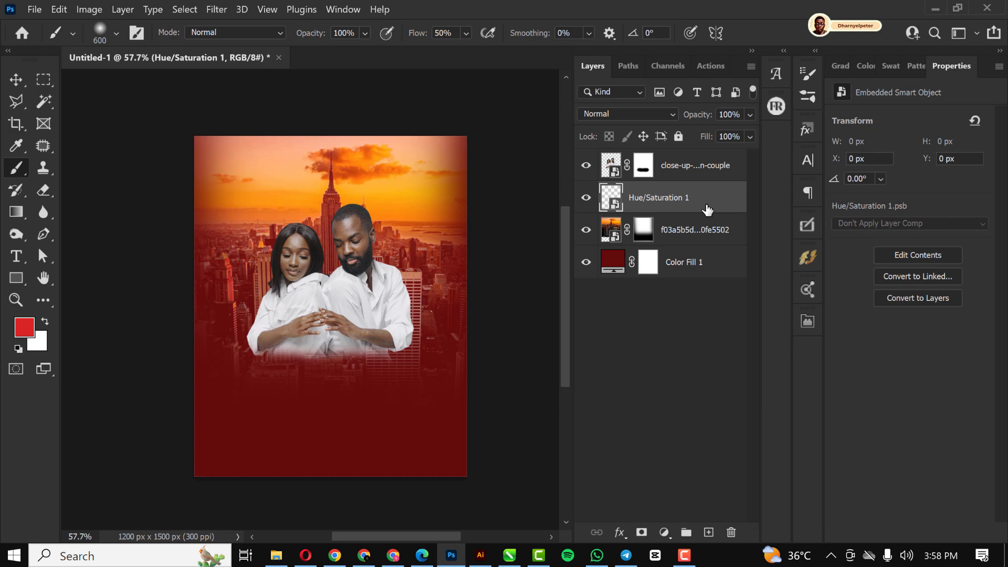
{"action": "key", "text": "ctrl+z"}
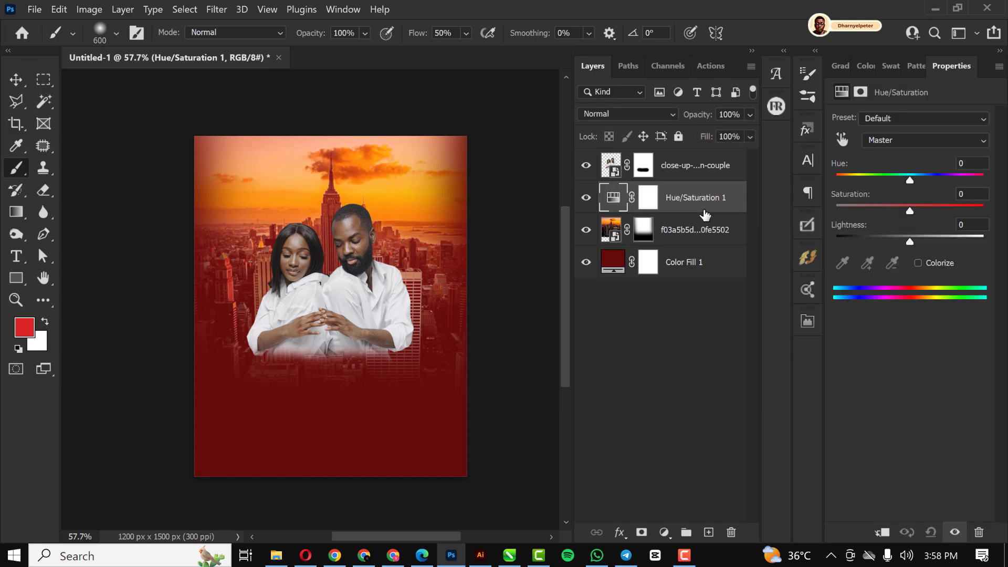
Clip the Hue/Saturation adjustment to the city layer and colorize it red with hue 0 and saturation 81
{"action": "right_click", "coordinate": [706, 215]}
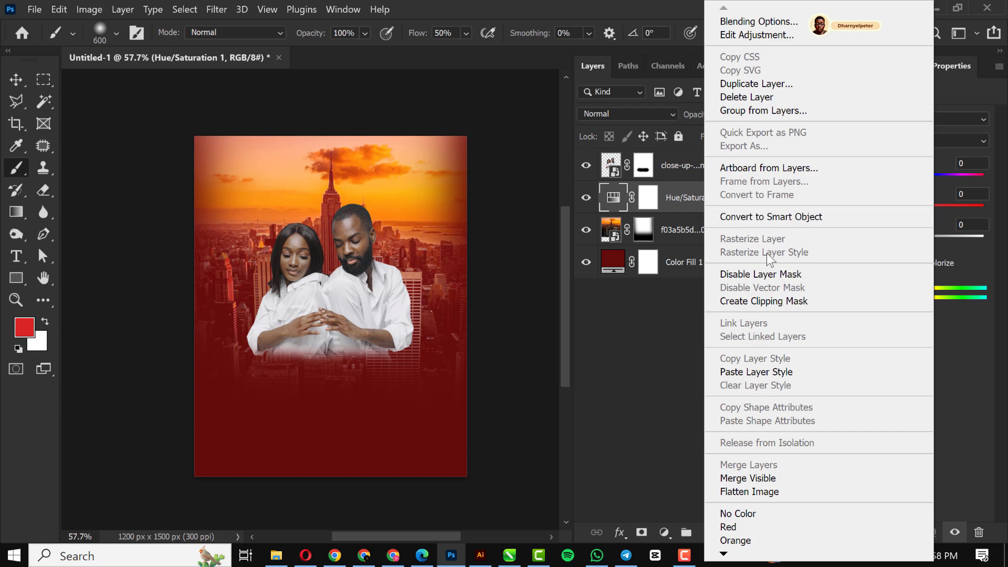
{"action": "left_click", "coordinate": [780, 301]}
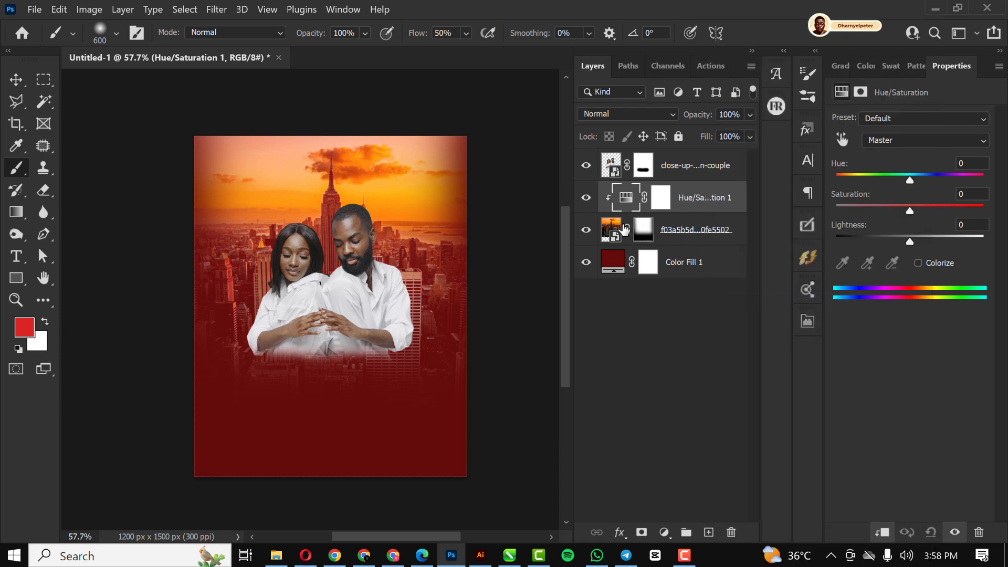
{"action": "left_click_drag", "start_coordinate": [907, 210], "coordinate": [814, 220]}
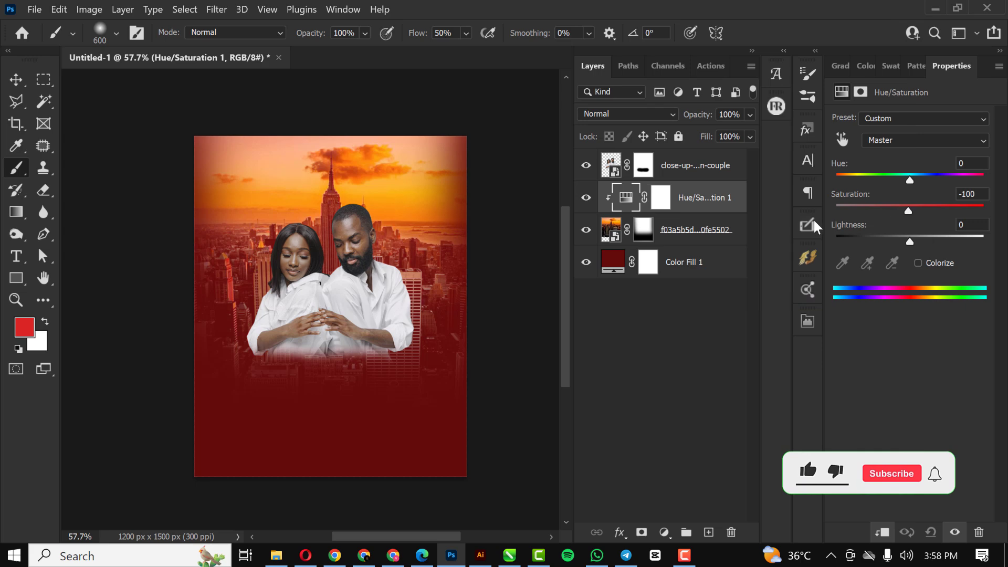
{"action": "left_click", "coordinate": [918, 263]}
{"action": "left_click_drag", "start_coordinate": [873, 210], "coordinate": [967, 215]}
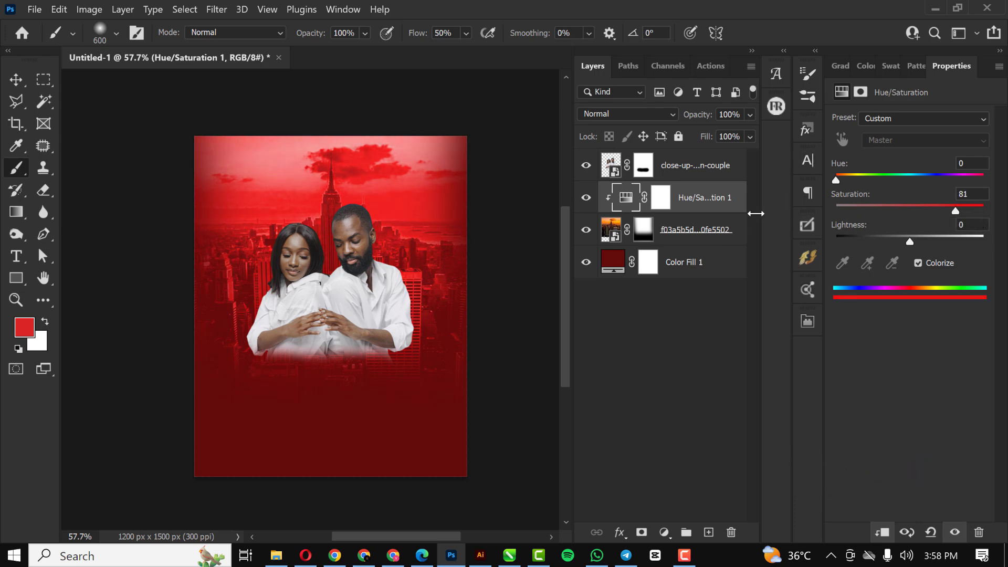
Reduce the city layer to 45% opacity and 64% fill
{"action": "left_click", "coordinate": [730, 230]}
{"action": "left_click", "coordinate": [751, 114]}
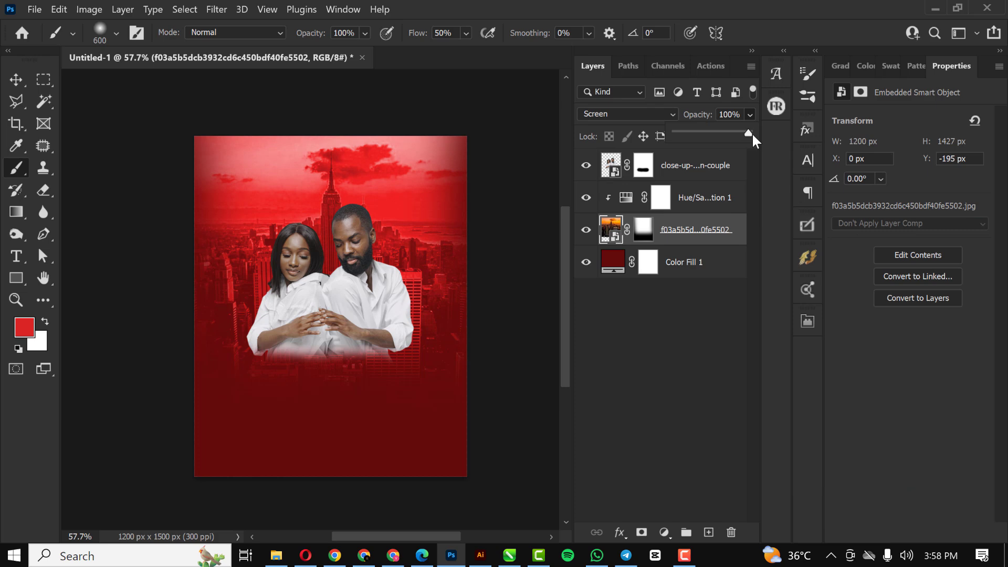
{"action": "left_click_drag", "start_coordinate": [739, 135], "coordinate": [726, 134]}
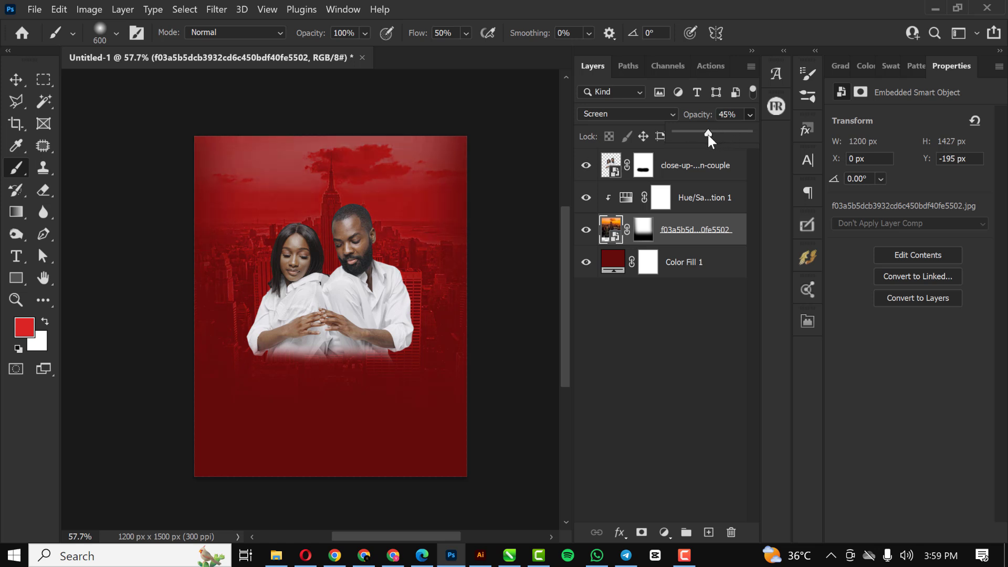
{"action": "left_click", "coordinate": [713, 231]}
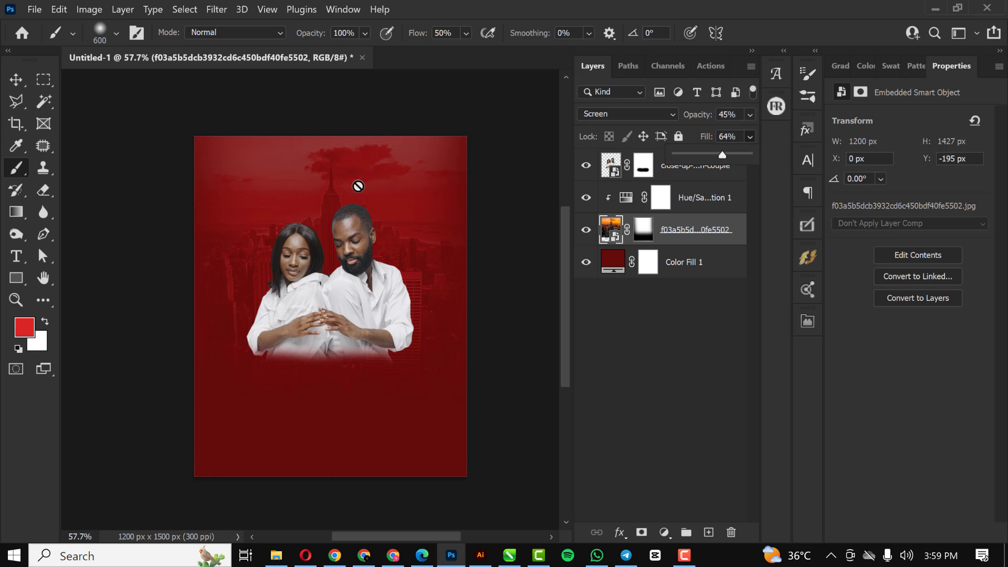
Scale the city image to about 112% and reposition it at about X -74 px, Y -380 px
{"action": "left_click", "coordinate": [689, 230]}
{"action": "key", "text": "ctrl+t"}
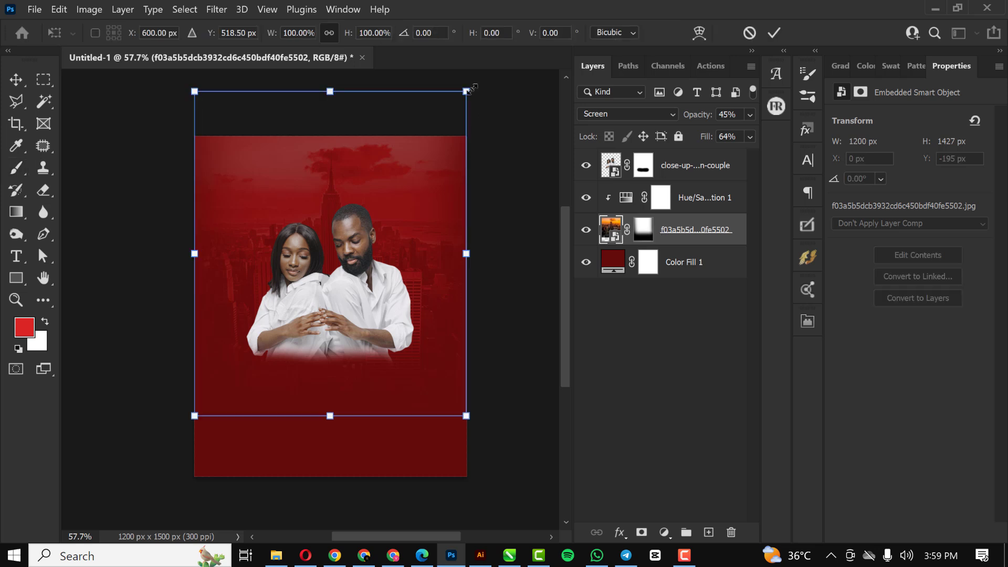
{"action": "left_click_drag", "start_coordinate": [466, 91], "coordinate": [482, 75]}
{"action": "left_click_drag", "start_coordinate": [455, 259], "coordinate": [449, 277]}
{"action": "key", "text": "Return"}
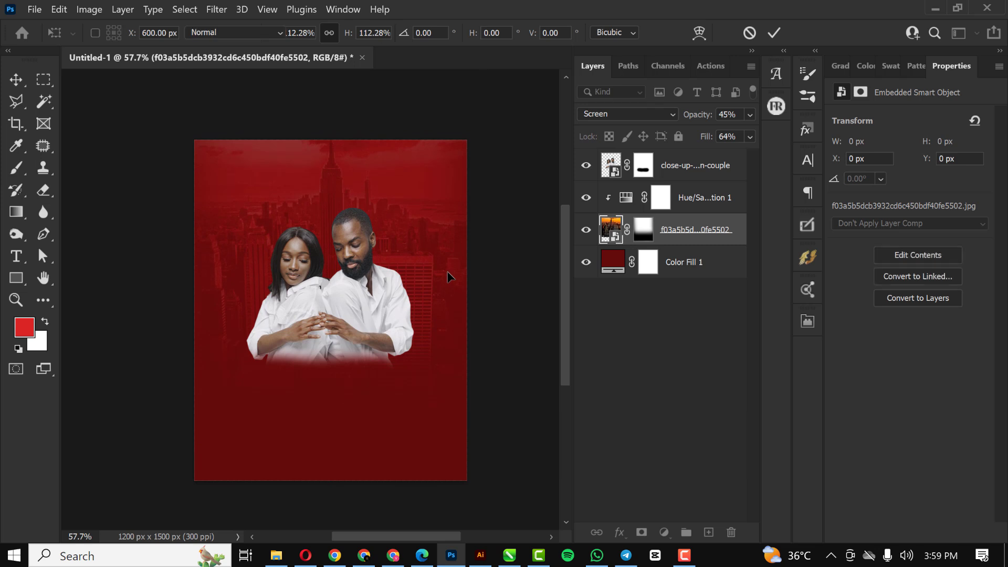
{"action": "key", "text": "v"}
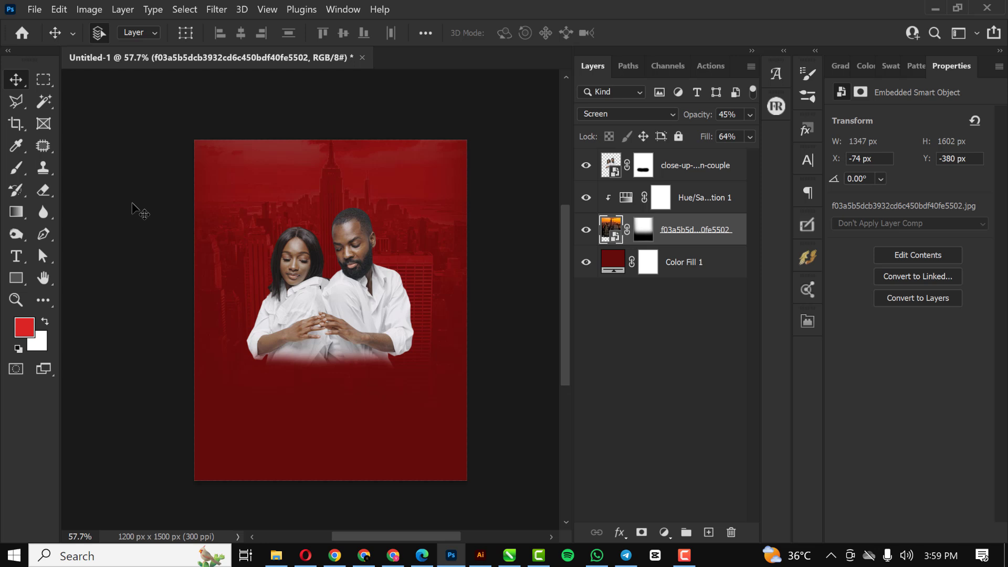
Add a new empty layer between the Hue/Saturation adjustment and the couple layer
{"action": "left_click", "coordinate": [672, 262]}
{"action": "left_click", "coordinate": [705, 197]}
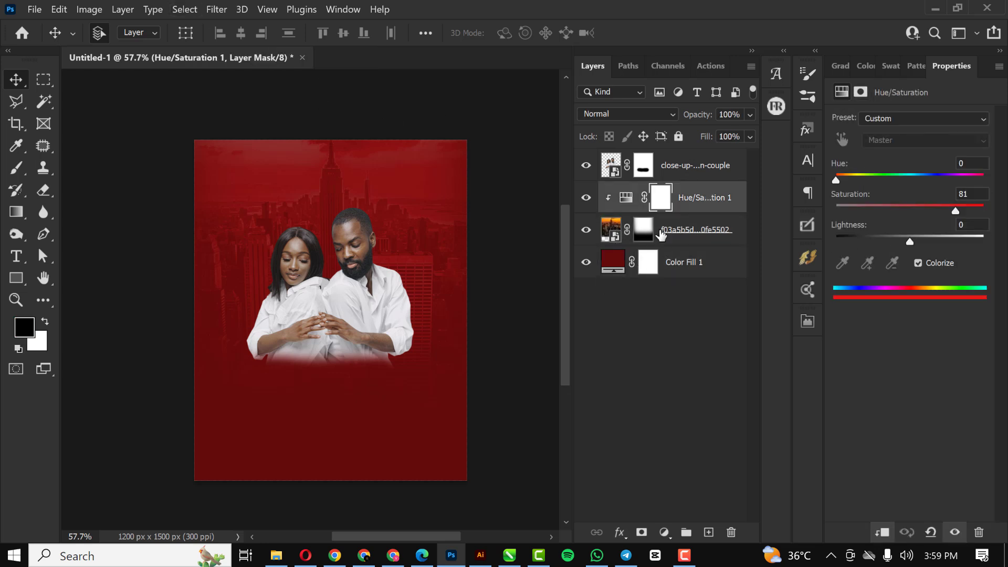
{"action": "left_click", "coordinate": [710, 532]}
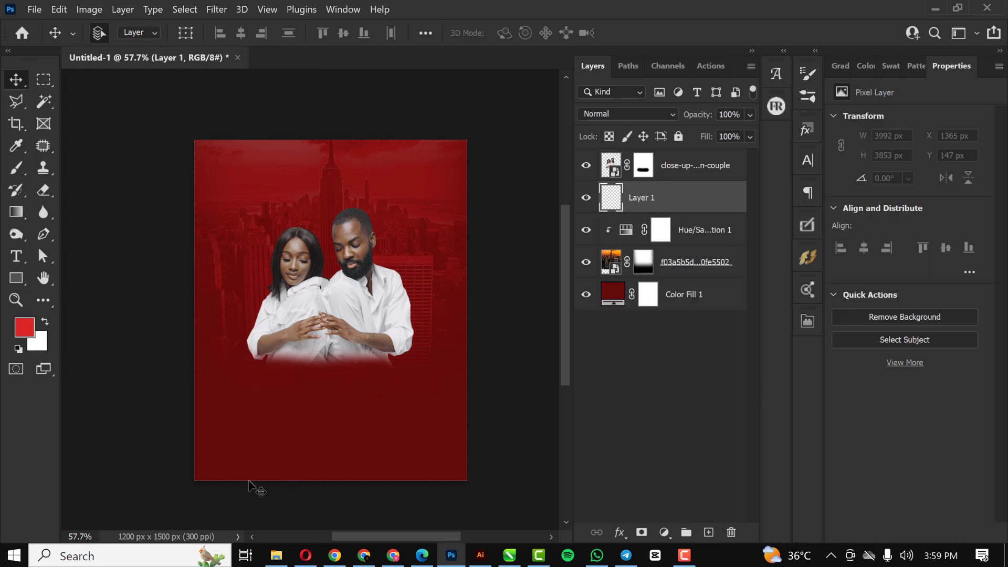
Paint a soft white glow behind the couple on the new layer with an 1100 px Soft Round brush at 100% flow
{"action": "left_click", "coordinate": [45, 319]}
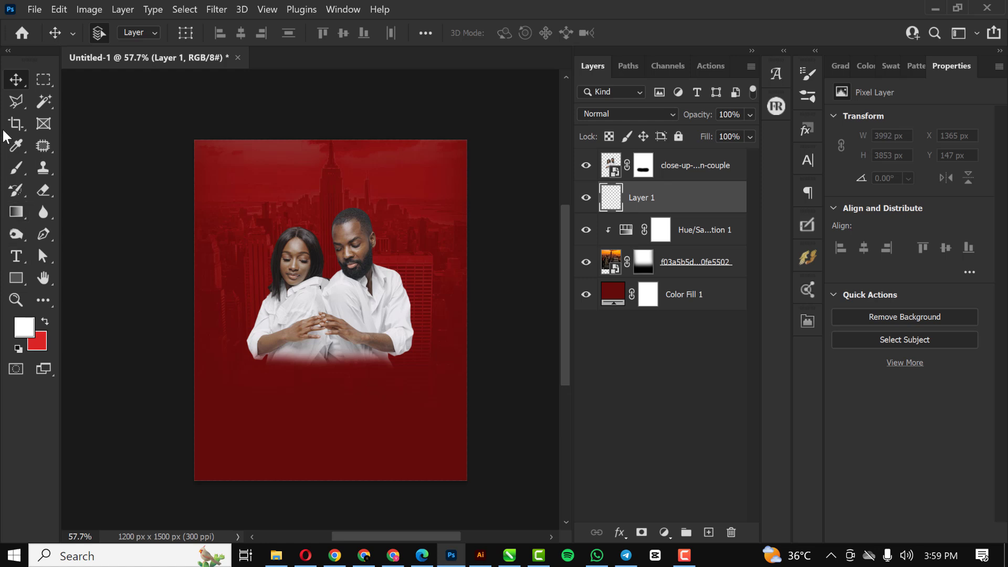
{"action": "left_click", "coordinate": [19, 166]}
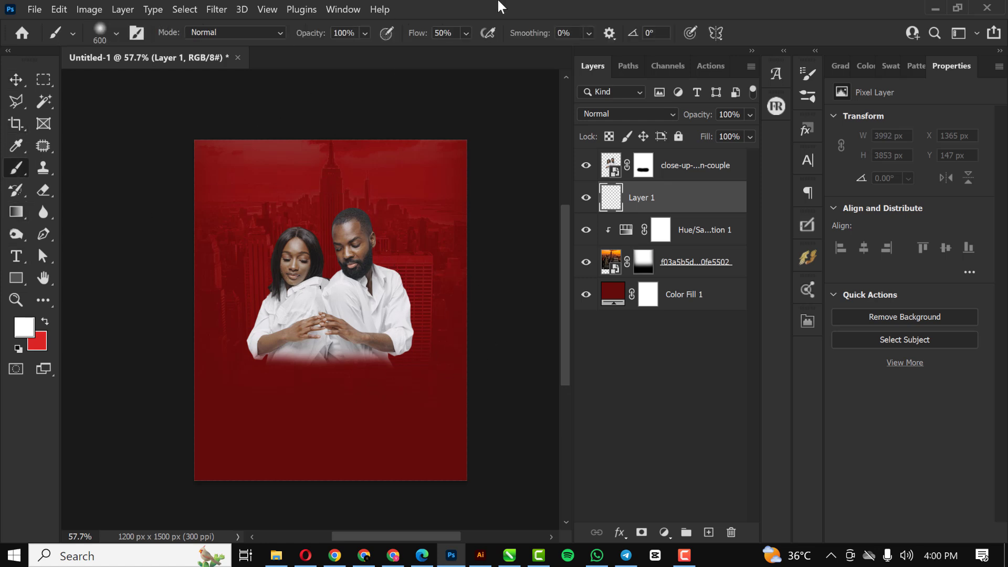
{"action": "left_click", "coordinate": [467, 33]}
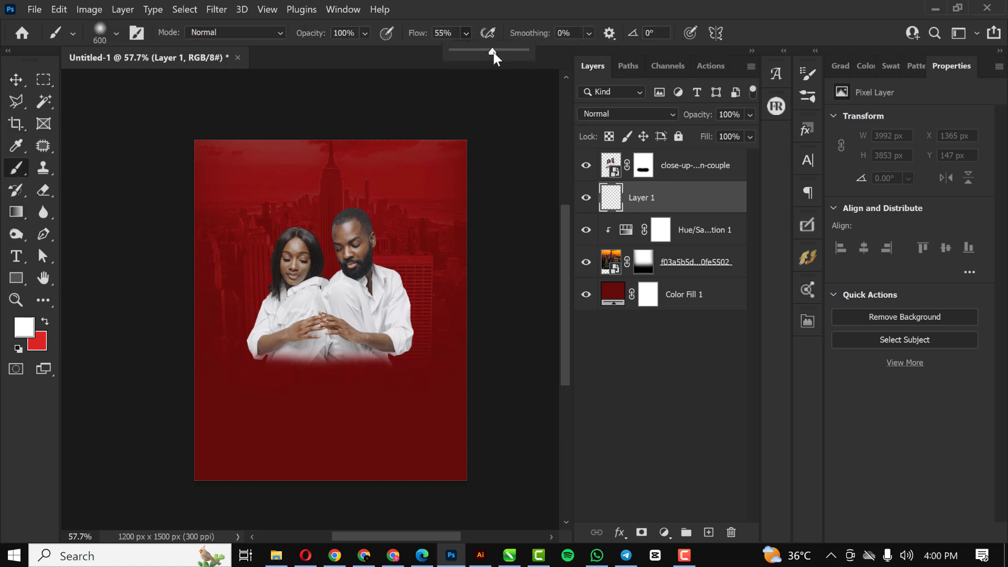
{"action": "left_click_drag", "start_coordinate": [493, 51], "coordinate": [529, 54]}
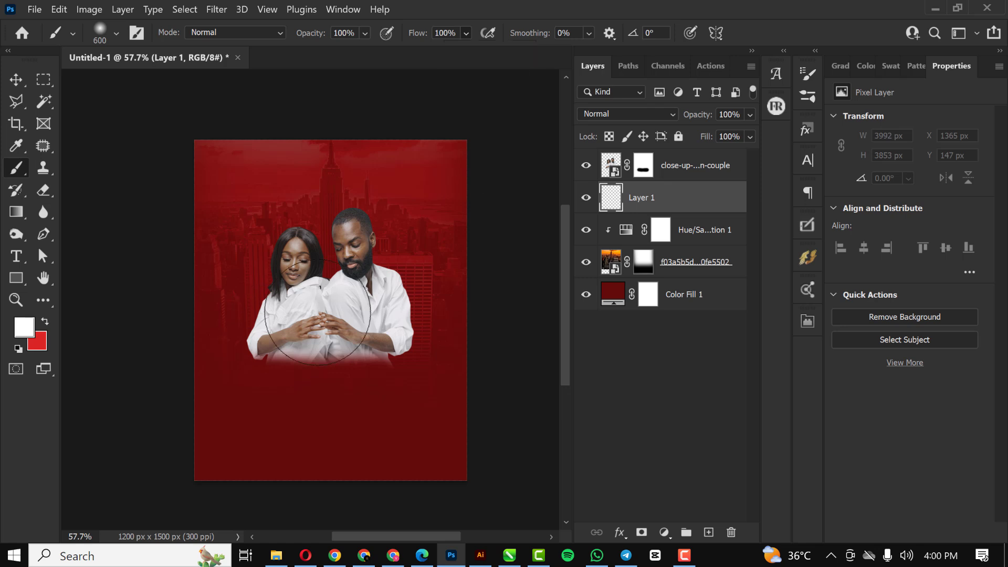
{"action": "key", "text": "bracketright"}
{"action": "key", "text": "bracketright"}
{"action": "key", "text": "bracketright"}
{"action": "key", "text": "bracketright"}
{"action": "left_click", "coordinate": [329, 292]}
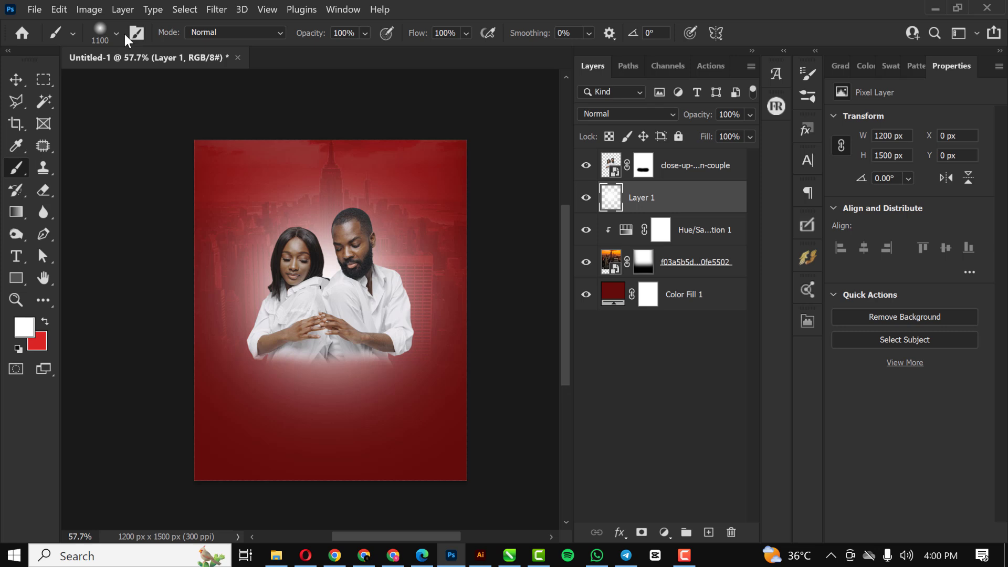
Set the Soft Round brush size to 400 px for painting on the glow layer
{"action": "left_click", "coordinate": [116, 33]}
{"action": "left_click_drag", "start_coordinate": [176, 84], "coordinate": [172, 84]}
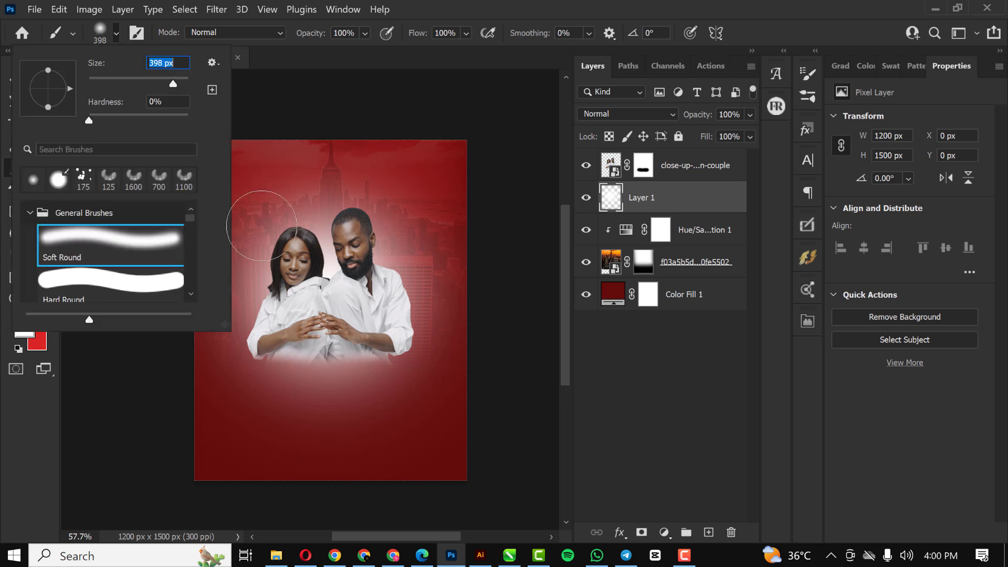
{"action": "type", "text": "]]]]"}
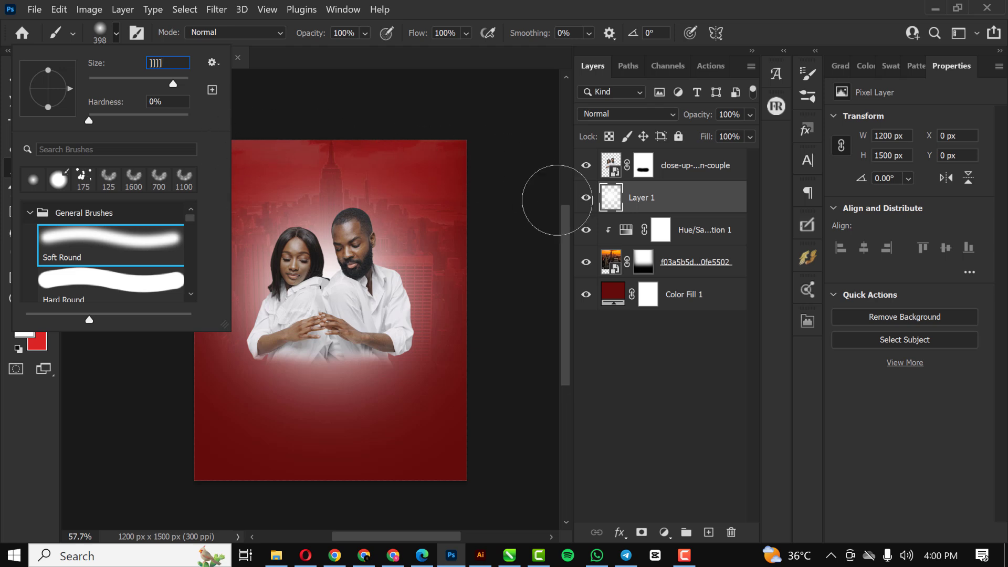
{"action": "left_click", "coordinate": [659, 205]}
{"action": "left_click", "coordinate": [500, 234]}
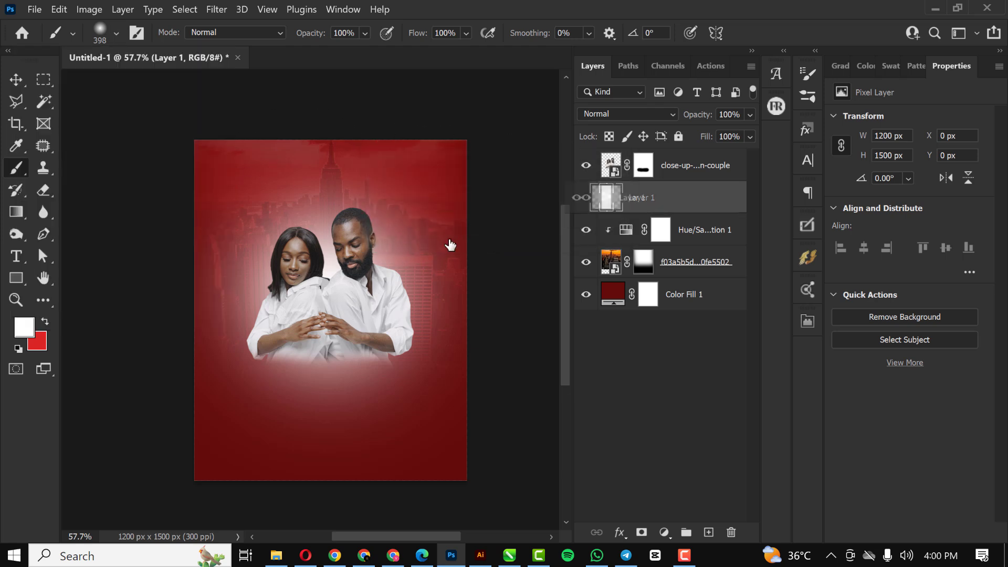
{"action": "left_click", "coordinate": [499, 224]}
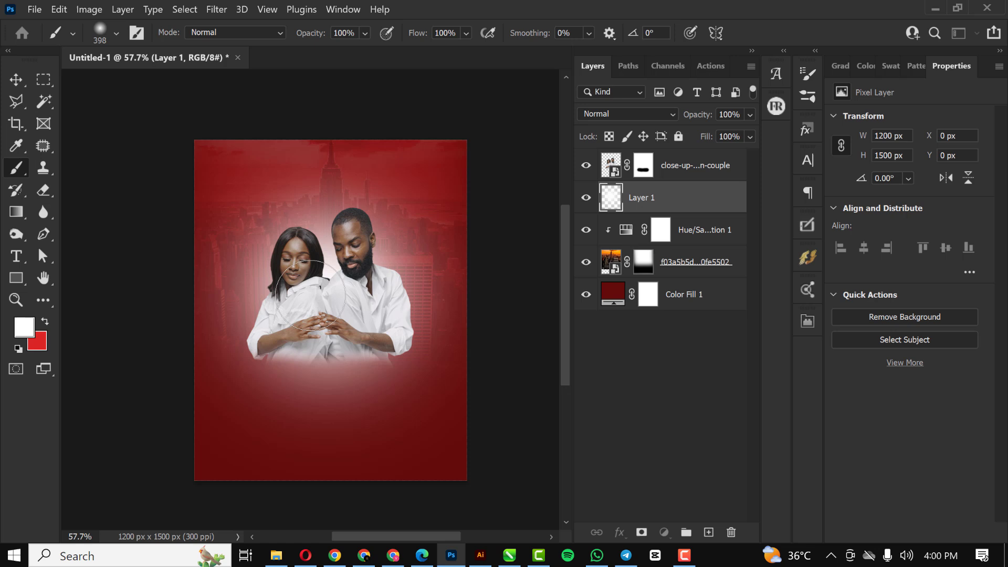
{"action": "left_click", "coordinate": [116, 33]}
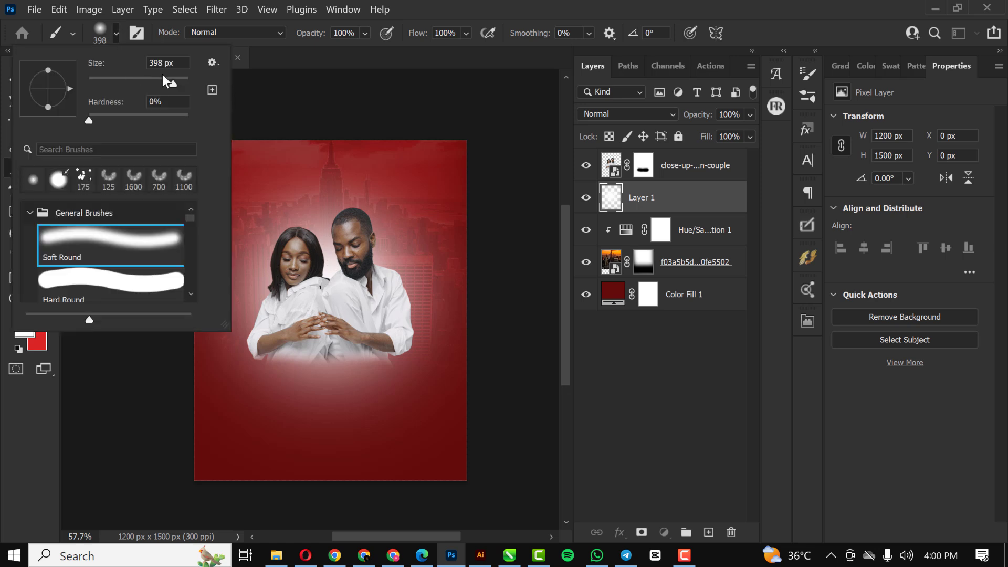
{"action": "left_click_drag", "start_coordinate": [179, 67], "coordinate": [109, 64]}
{"action": "key", "text": "Return"}
Build up the white glow around the couple on Layer 1 with a 600 px Soft Round brush
{"action": "scroll", "coordinate": [331, 326], "scroll_direction": "up", "scroll_amount": 5}
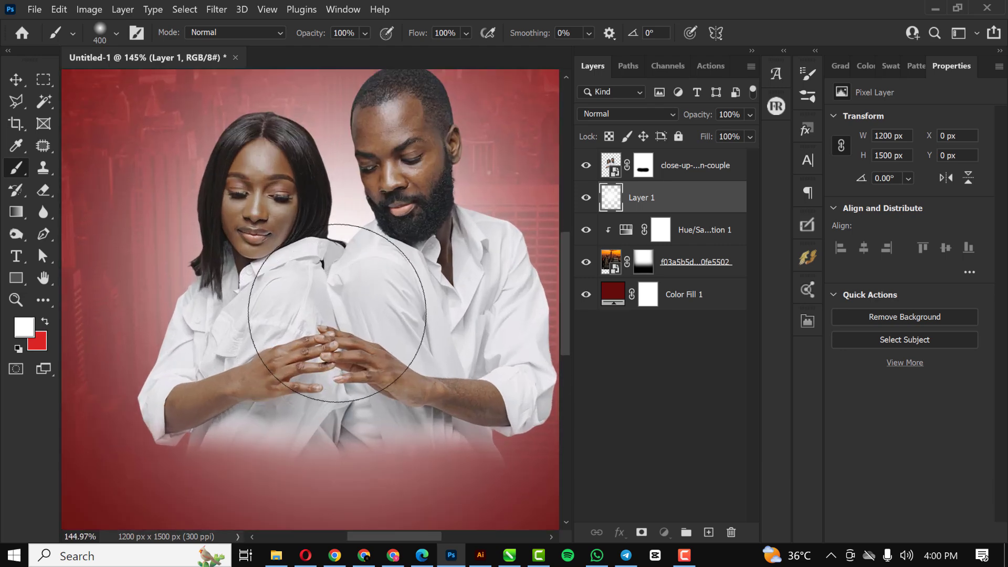
{"action": "scroll", "coordinate": [337, 313], "scroll_direction": "down", "scroll_amount": 3}
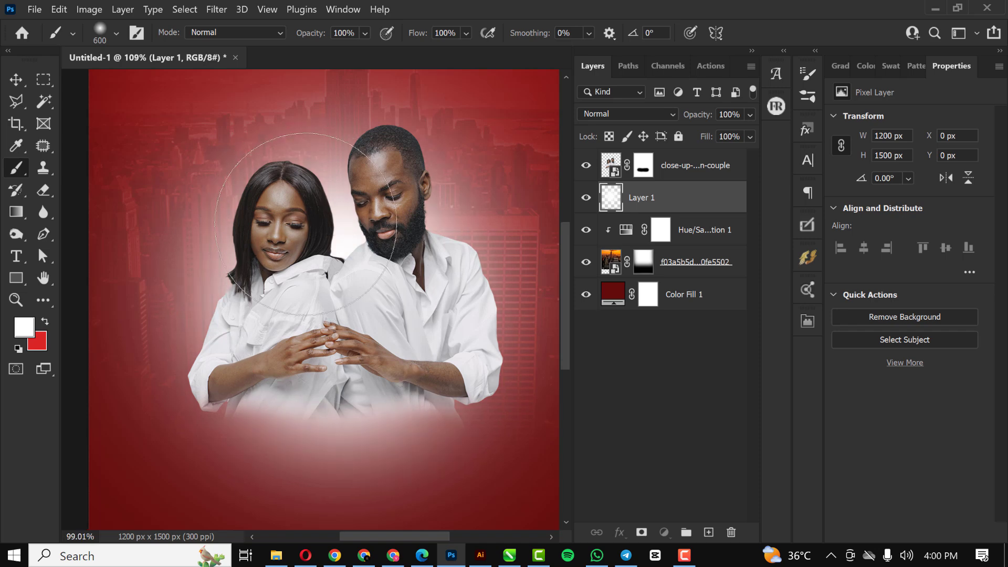
{"action": "scroll", "coordinate": [326, 310], "scroll_direction": "down", "scroll_amount": 3}
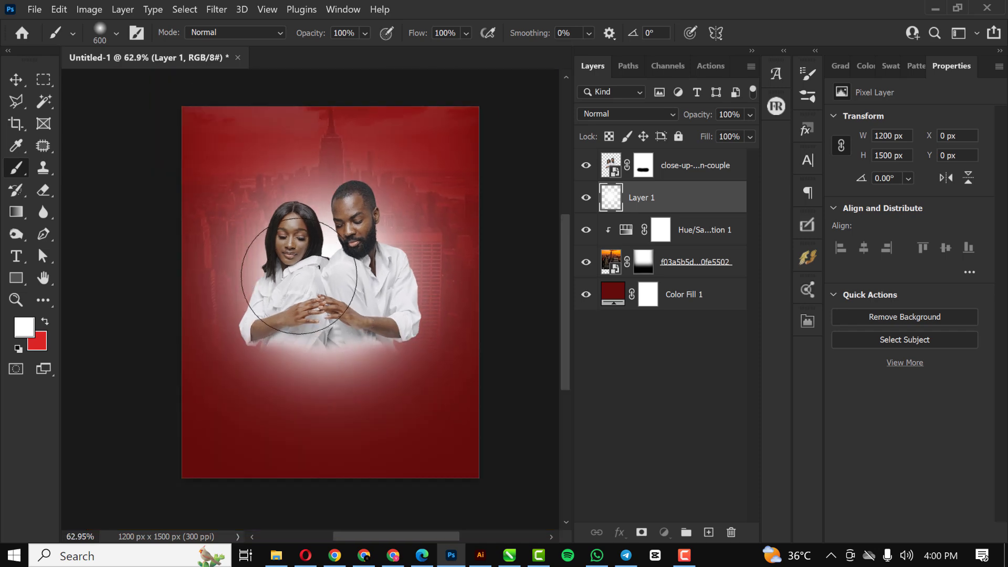
{"action": "left_click", "coordinate": [275, 253]}
{"action": "left_click", "coordinate": [391, 251]}
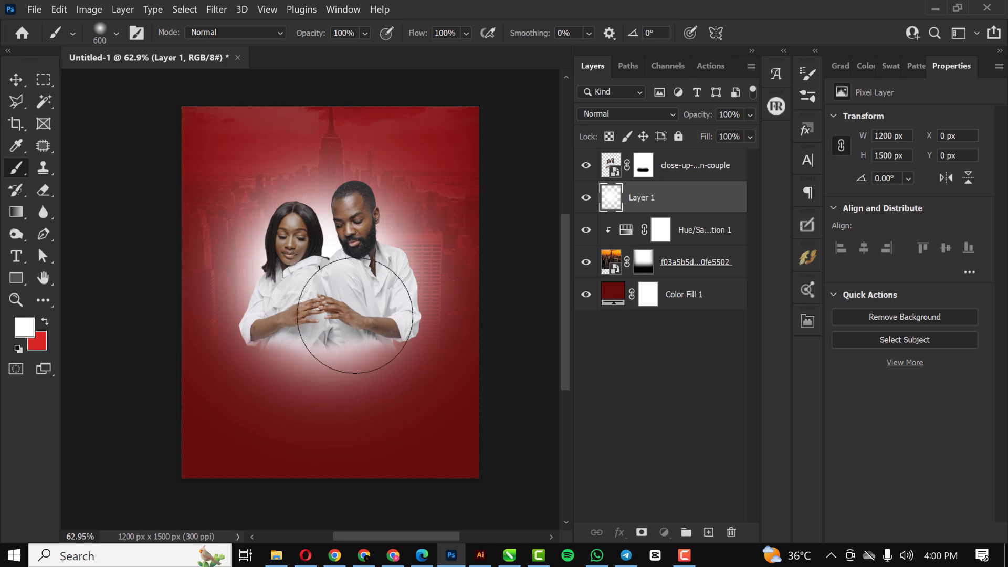
{"action": "left_click", "coordinate": [352, 299]}
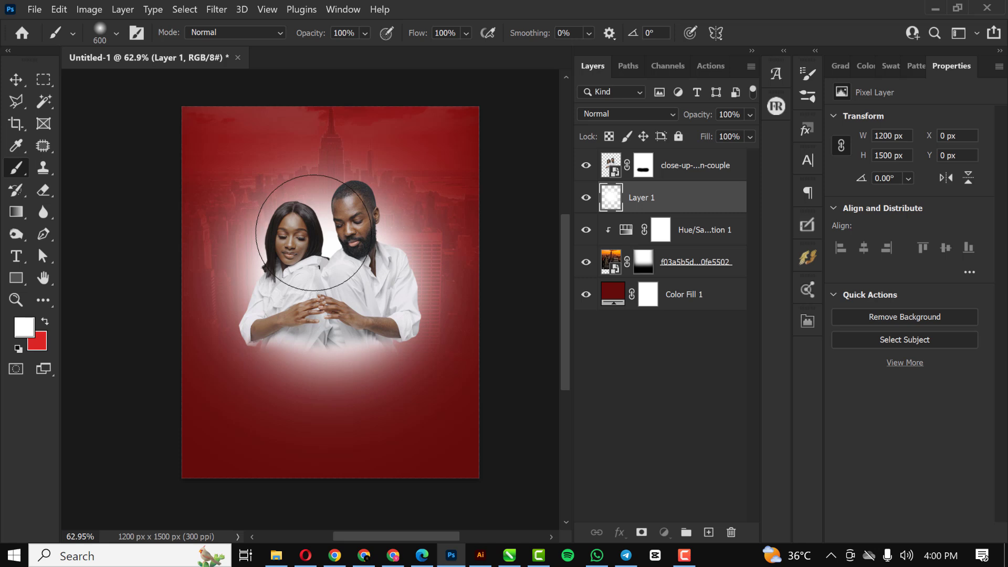
{"action": "scroll", "coordinate": [358, 207], "scroll_direction": "down", "scroll_amount": 2}
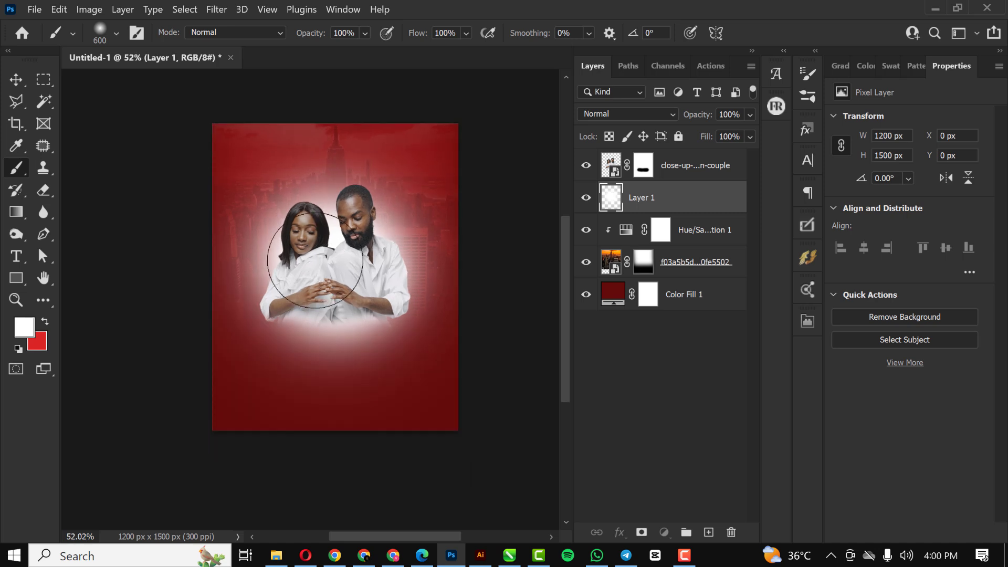
Delete the painted glow layer and add a new empty layer above the Hue/Saturation adjustment
{"action": "key", "text": "Delete"}
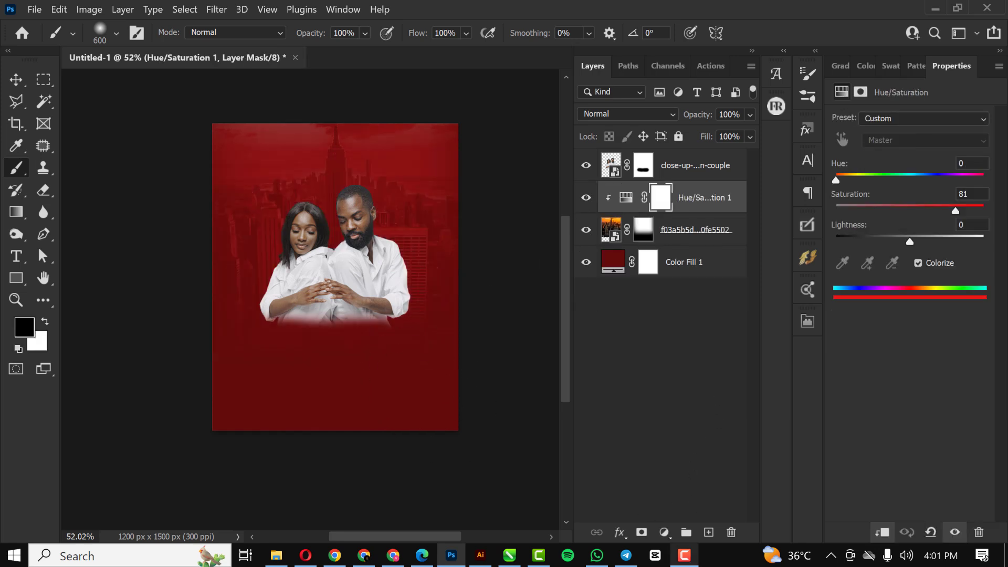
{"action": "left_click", "coordinate": [708, 532]}
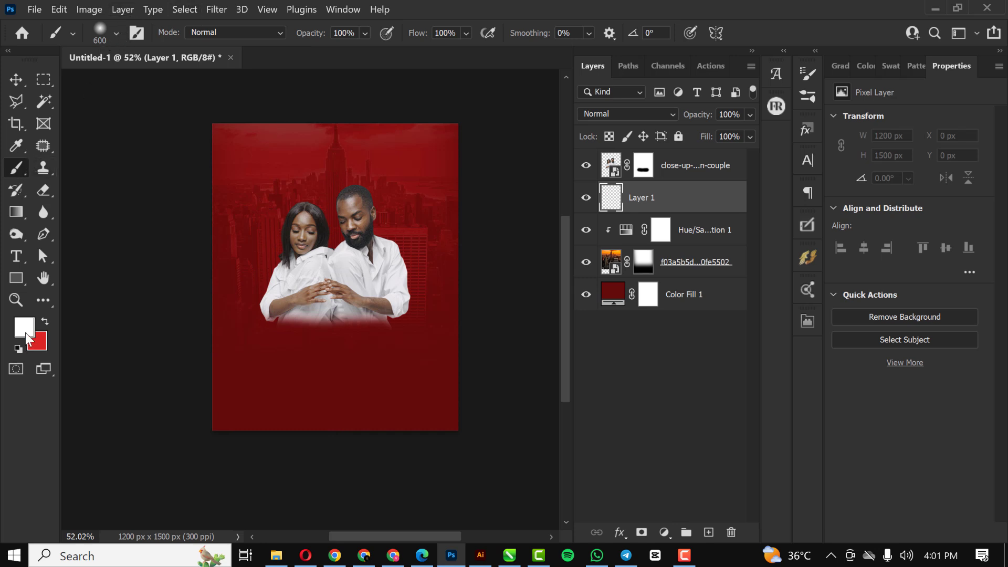
Paint a fresh white glow behind the couple on the new layer with a 1000 px Soft Round brush
{"action": "left_click", "coordinate": [117, 35]}
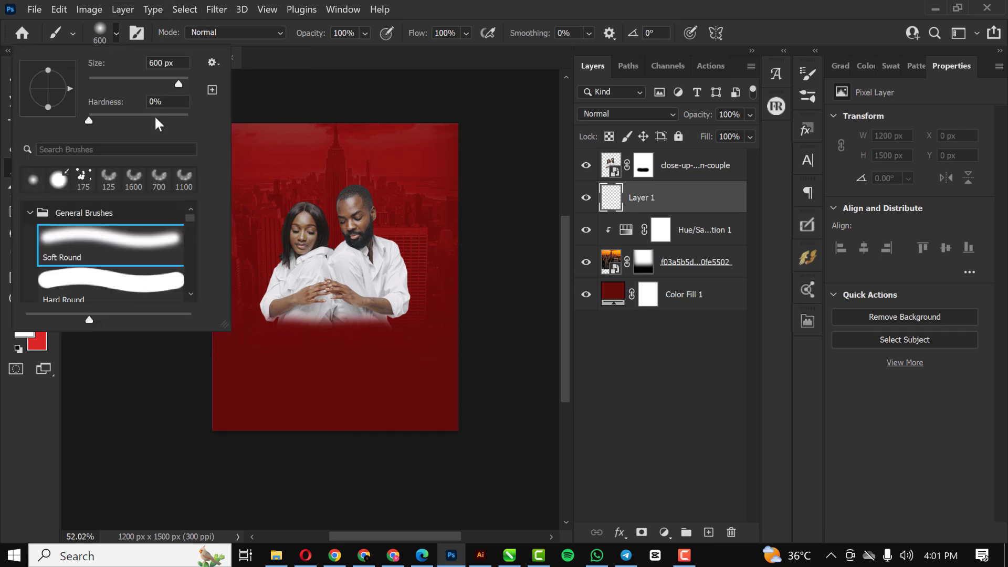
{"action": "left_click_drag", "start_coordinate": [178, 84], "coordinate": [180, 84]}
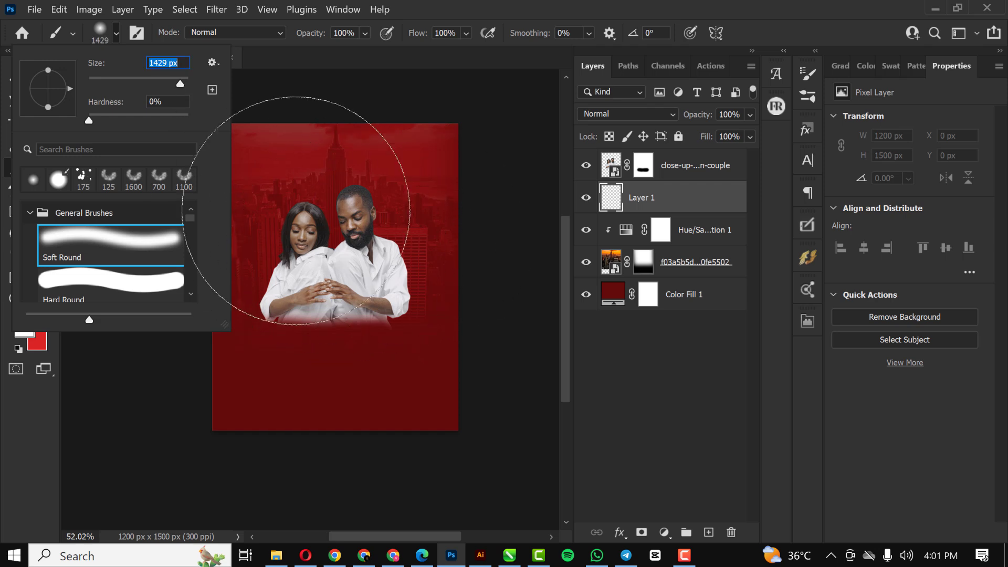
{"action": "left_click_drag", "start_coordinate": [173, 65], "coordinate": [147, 66]}
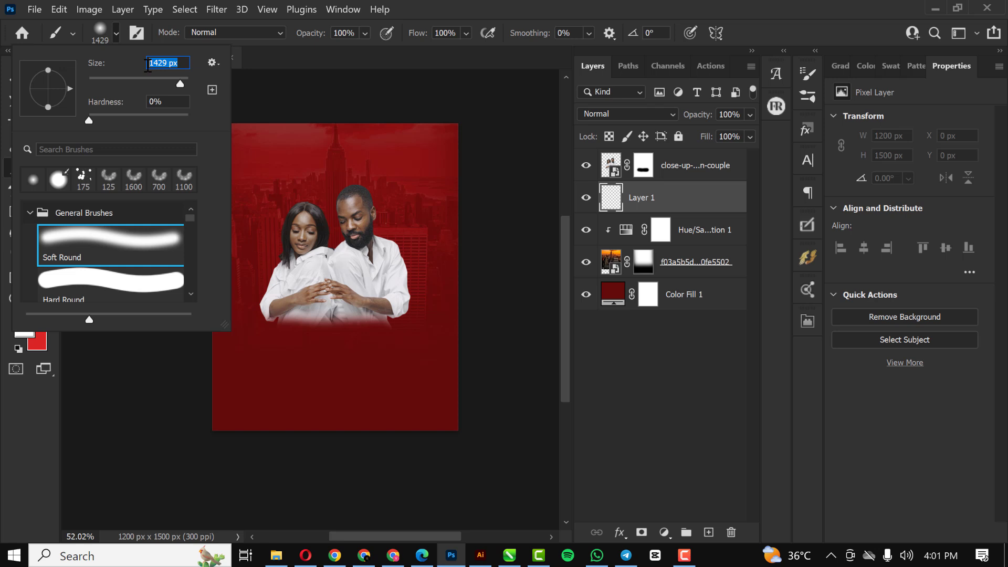
{"action": "type", "text": "100"}
{"action": "key", "text": "Return"}
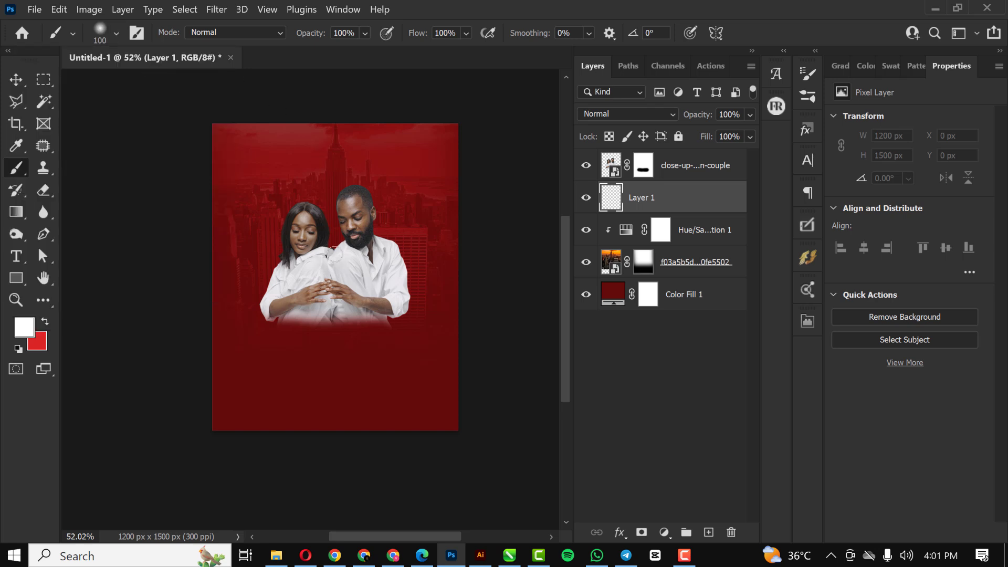
{"action": "left_click", "coordinate": [117, 34]}
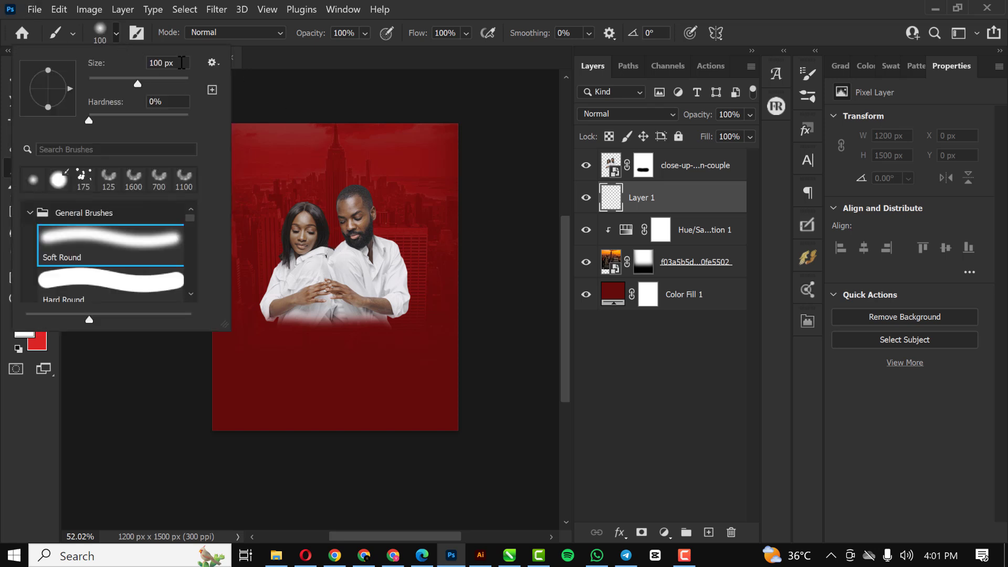
{"action": "left_click_drag", "start_coordinate": [182, 62], "coordinate": [120, 66]}
{"action": "type", "text": "1000"}
{"action": "key", "text": "Return"}
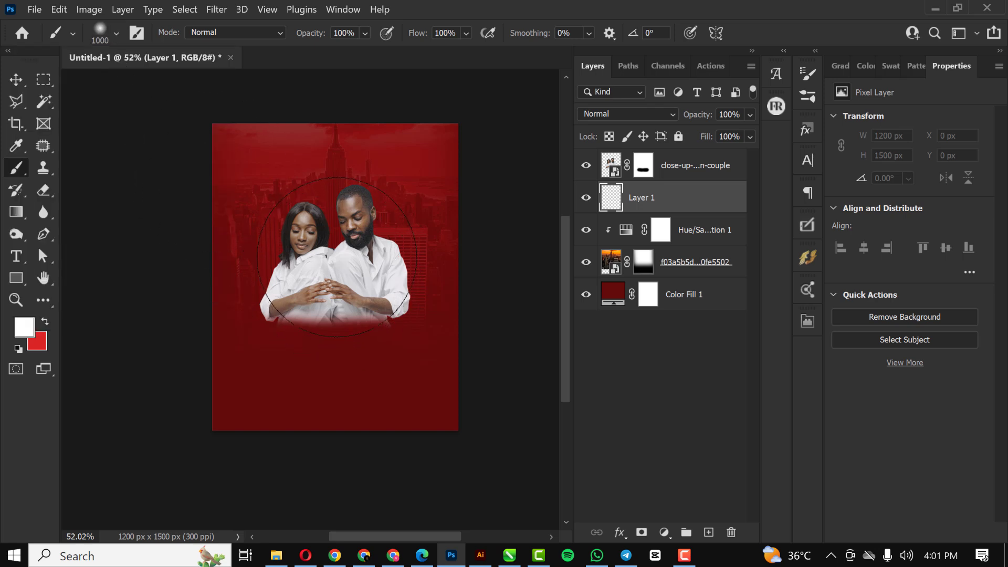
{"action": "left_click", "coordinate": [336, 258]}
{"action": "left_click", "coordinate": [331, 263]}
{"action": "left_click", "coordinate": [307, 300]}
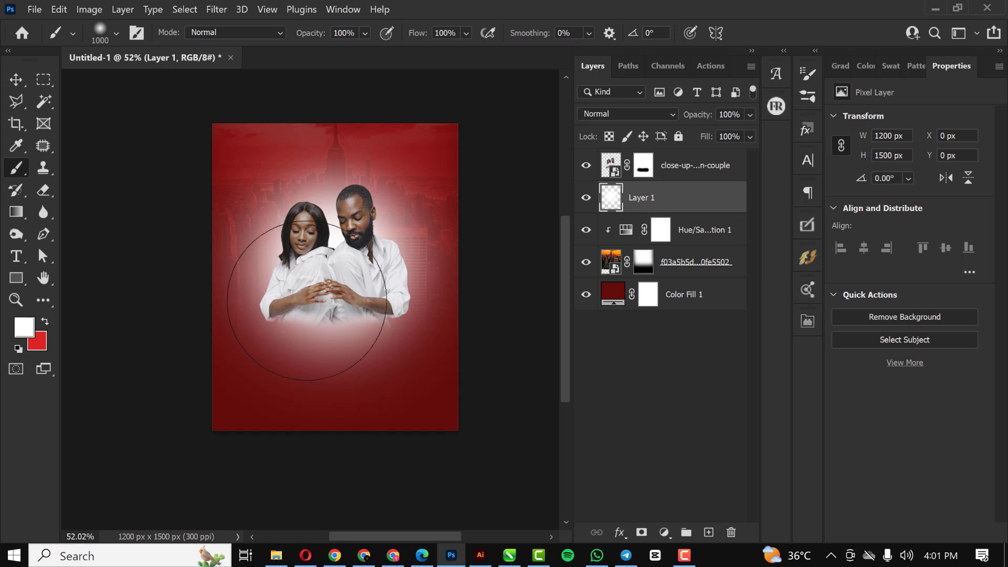
{"action": "left_click", "coordinate": [321, 296]}
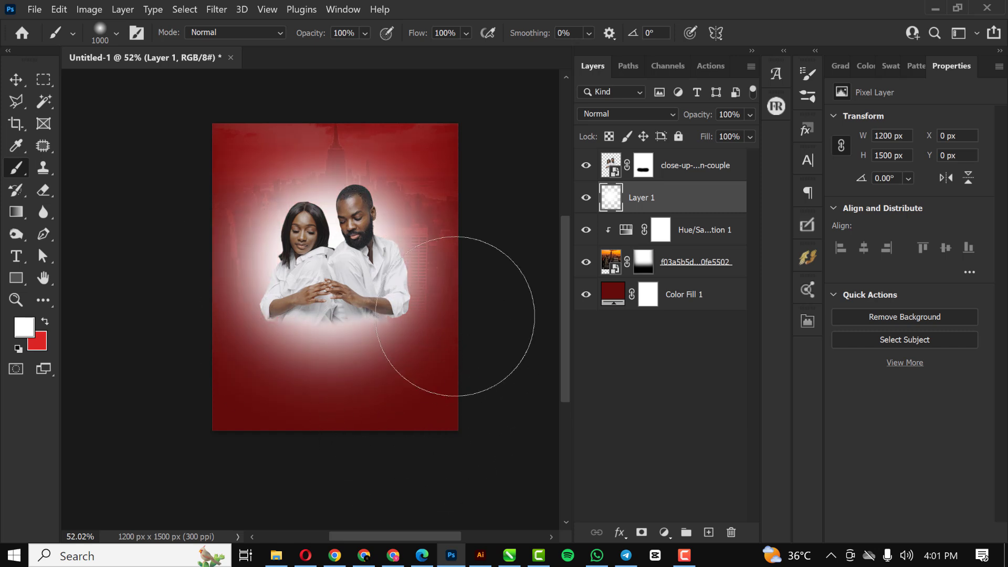
{"action": "left_click", "coordinate": [16, 80]}
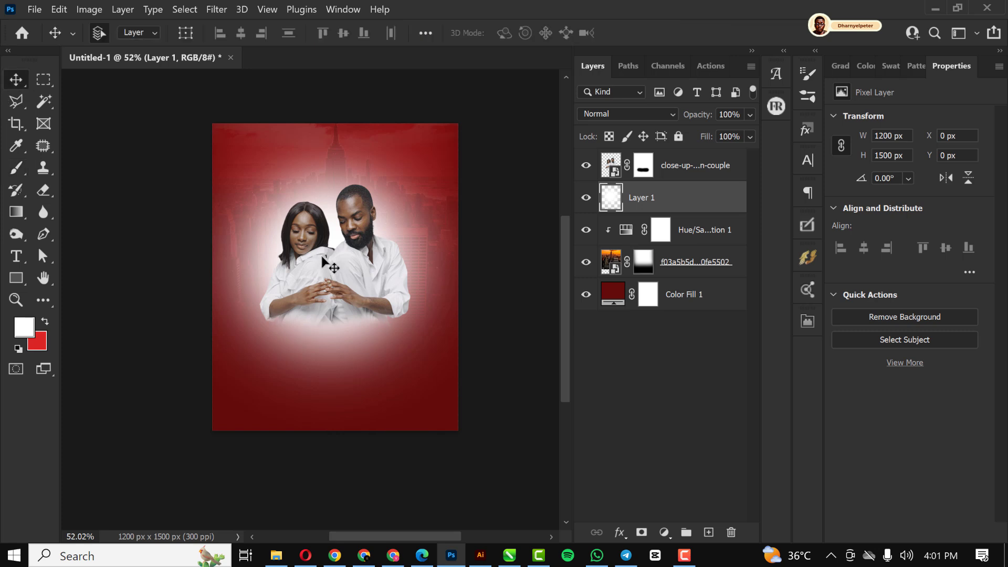
{"action": "scroll", "coordinate": [323, 247], "scroll_direction": "up", "scroll_amount": 2}
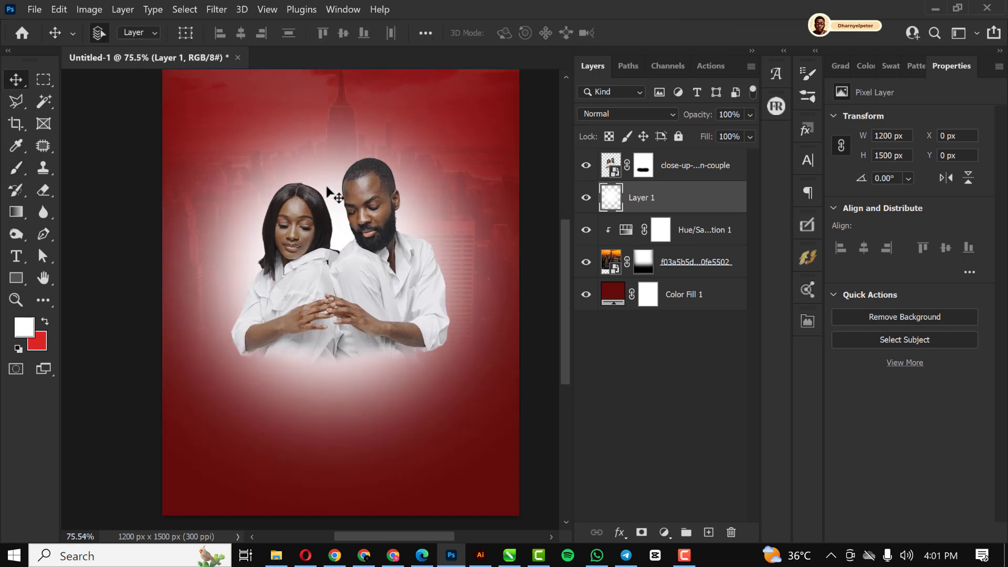
{"action": "left_click", "coordinate": [612, 258]}
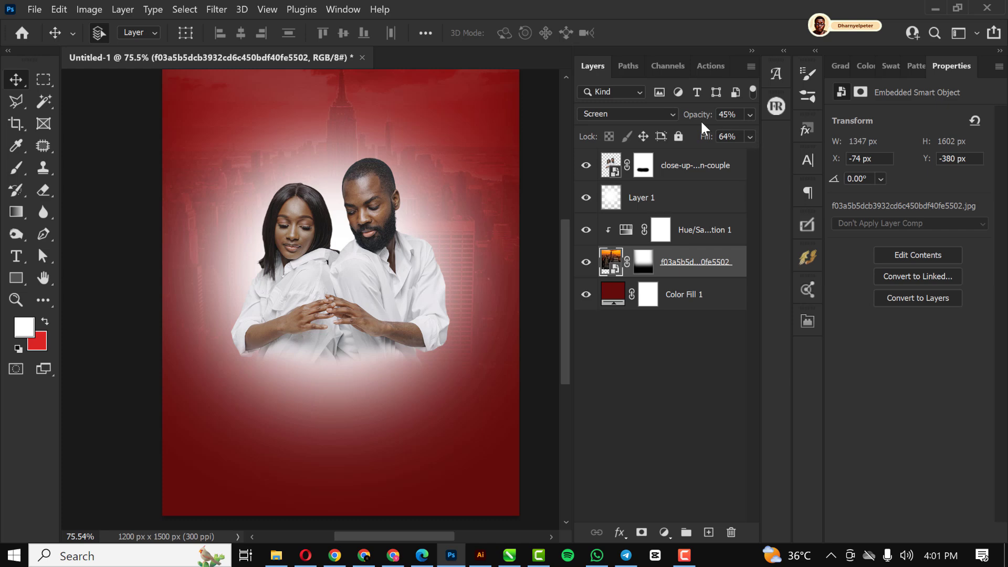
{"action": "scroll", "coordinate": [370, 209], "scroll_direction": "down", "scroll_amount": 3}
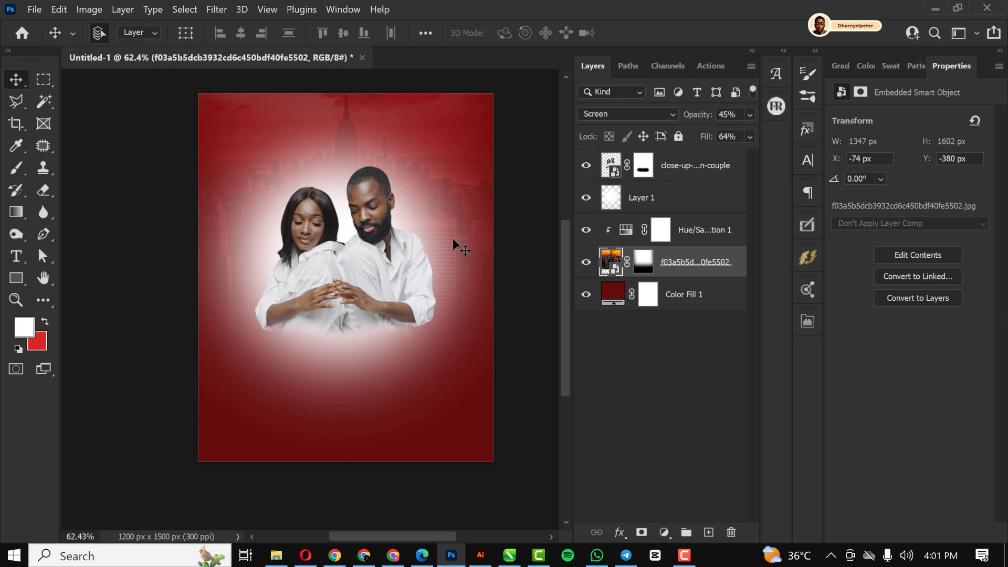
Place the pngegg heart balloons from the LOVE FEAST folder between the glow and the couple, scaled to 4.89% and centred near X 599 px, Y 579 px
{"action": "left_click", "coordinate": [666, 200]}
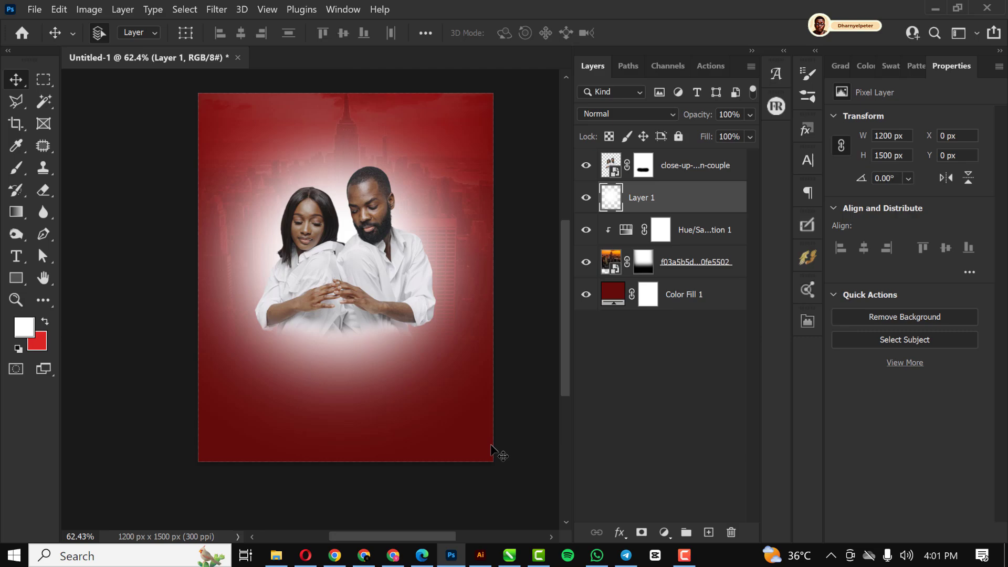
{"action": "left_click", "coordinate": [273, 558]}
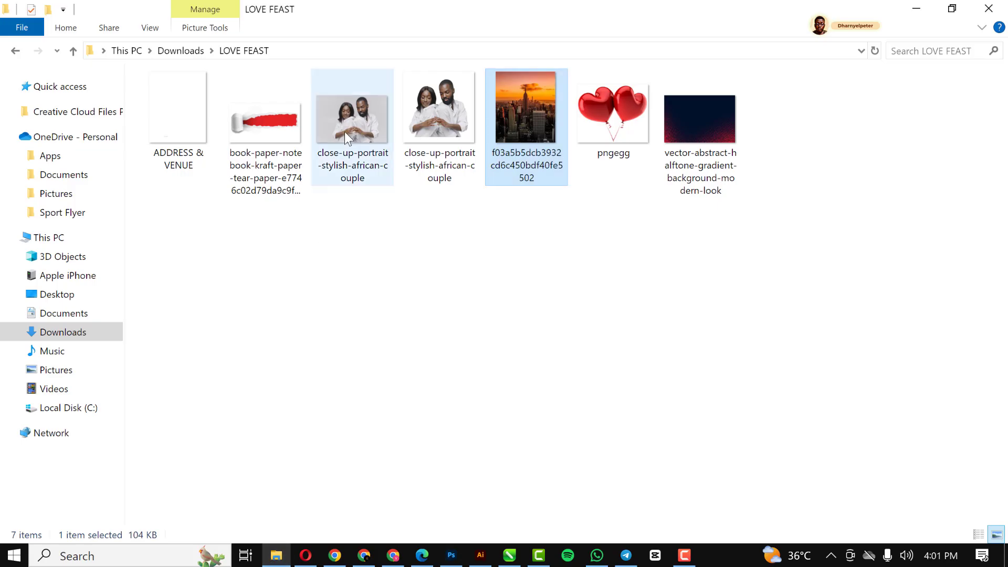
{"action": "left_click_drag", "start_coordinate": [614, 116], "coordinate": [371, 248]}
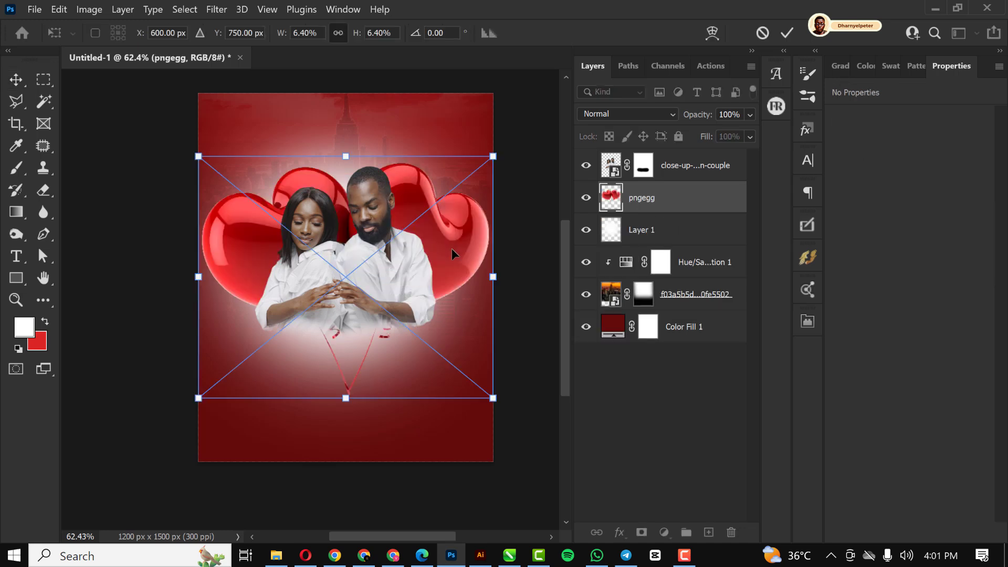
{"action": "left_click_drag", "start_coordinate": [451, 248], "coordinate": [450, 204]}
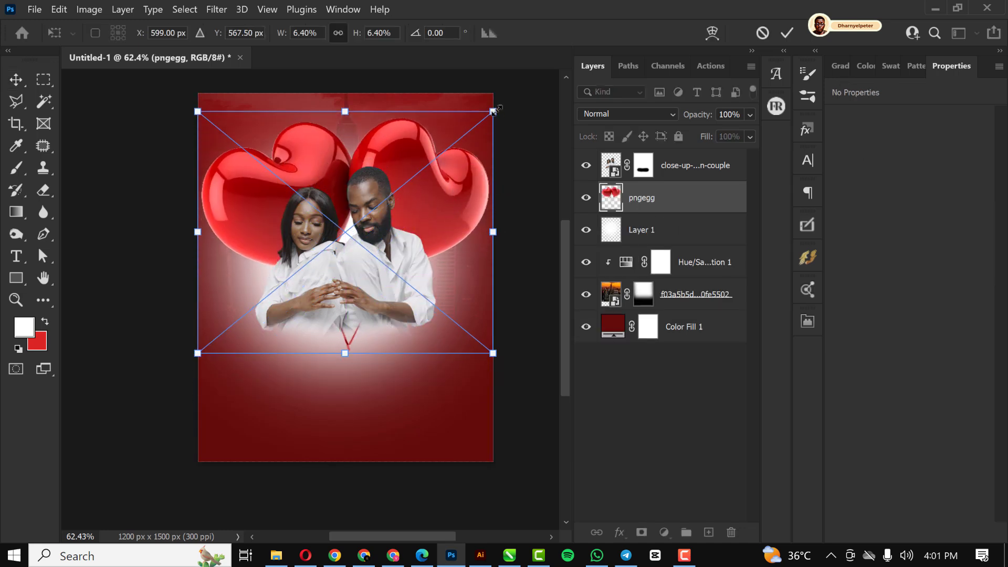
{"action": "left_click_drag", "start_coordinate": [494, 110], "coordinate": [466, 143]}
{"action": "left_click_drag", "start_coordinate": [440, 205], "coordinate": [439, 209]}
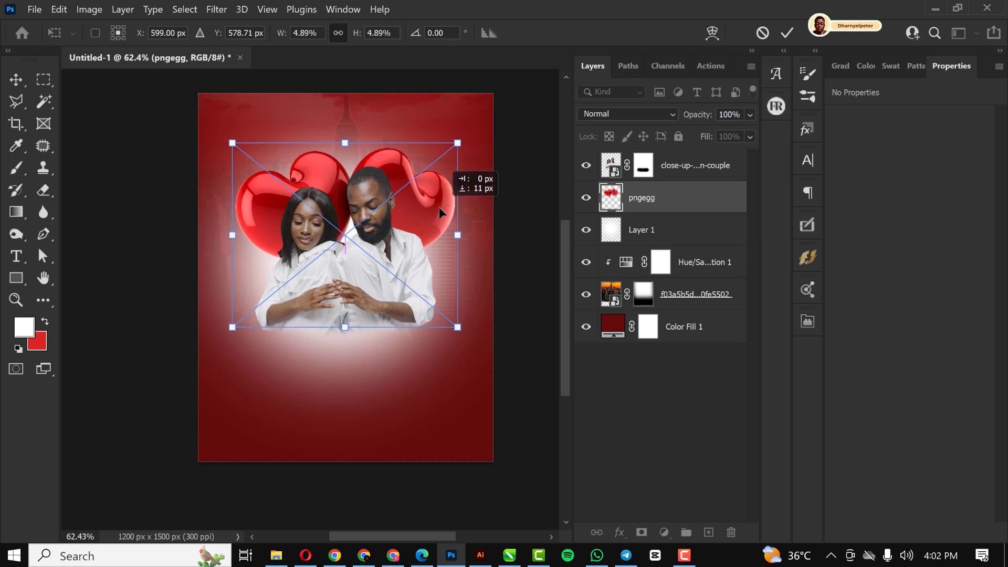
{"action": "left_click_drag", "start_coordinate": [439, 207], "coordinate": [439, 207]}
{"action": "key", "text": "Return"}
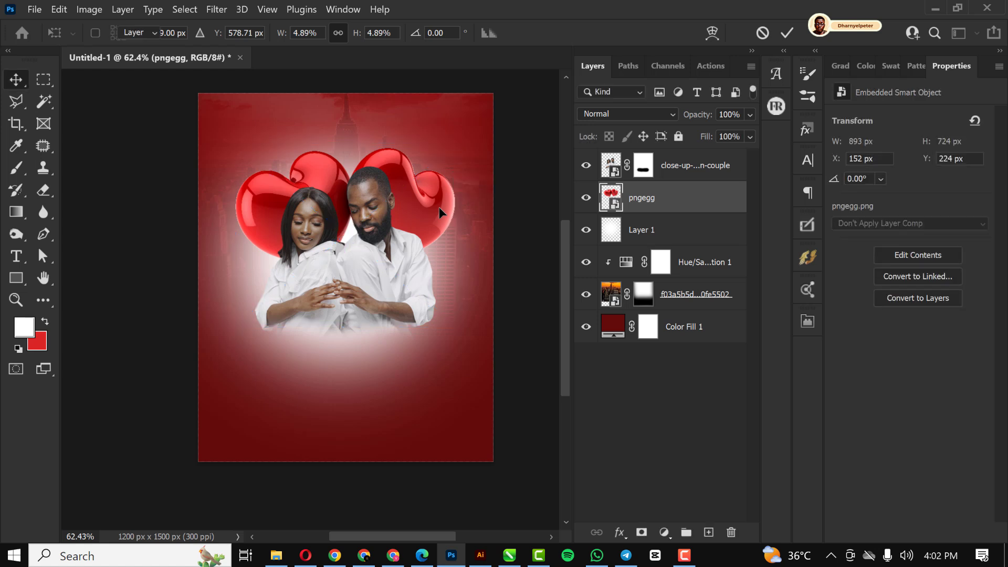
{"action": "scroll", "coordinate": [427, 221], "scroll_direction": "up", "scroll_amount": 3}
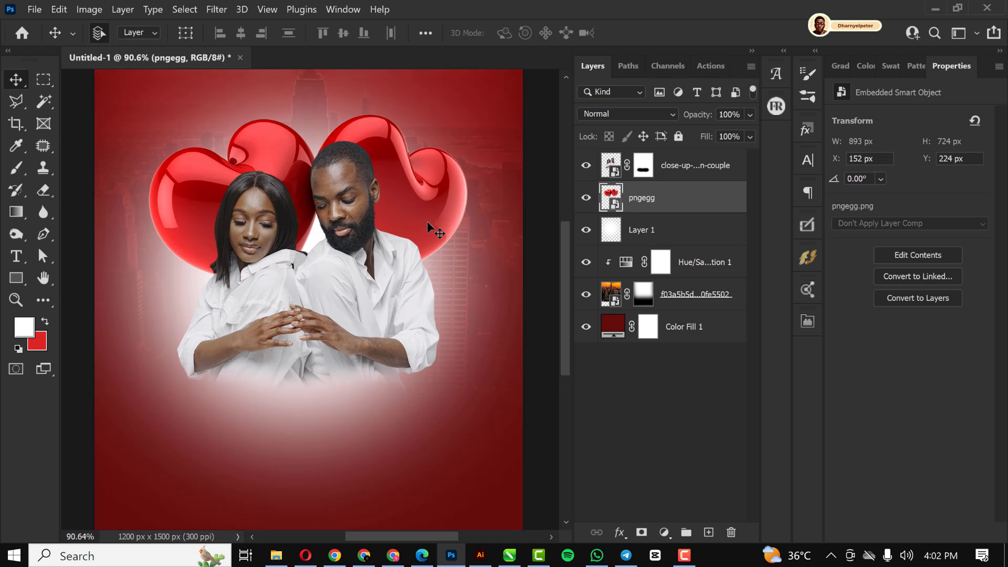
{"action": "scroll", "coordinate": [427, 222], "scroll_direction": "down", "scroll_amount": 2}
{"action": "scroll", "coordinate": [427, 221], "scroll_direction": "up", "scroll_amount": 2}
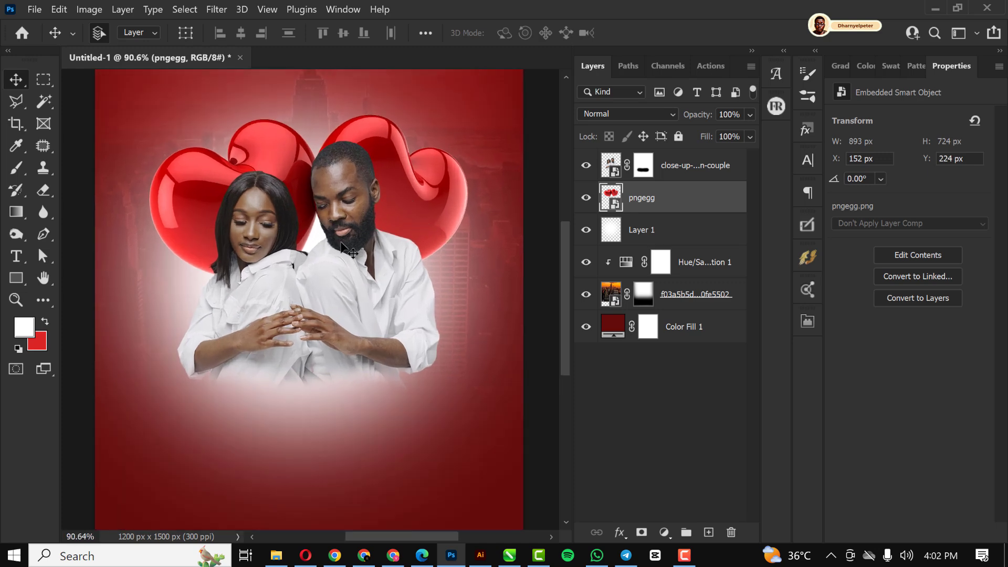
{"action": "scroll", "coordinate": [341, 244], "scroll_direction": "up", "scroll_amount": 1}
{"action": "scroll", "coordinate": [349, 249], "scroll_direction": "down", "scroll_amount": 2}
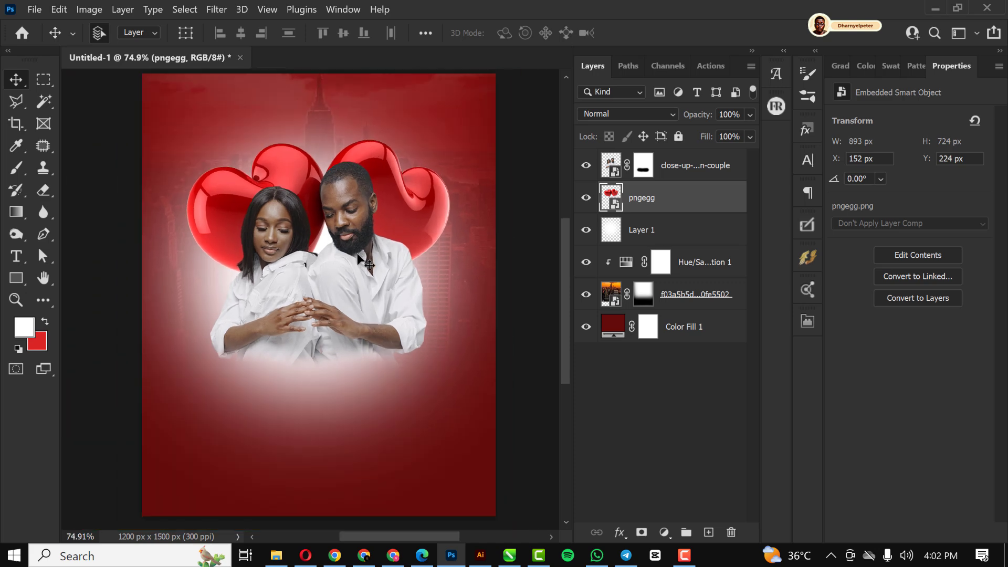
{"action": "scroll", "coordinate": [357, 253], "scroll_direction": "up", "scroll_amount": 1}
{"action": "scroll", "coordinate": [358, 254], "scroll_direction": "down", "scroll_amount": 2}
{"action": "scroll", "coordinate": [358, 254], "scroll_direction": "up", "scroll_amount": 2}
{"action": "scroll", "coordinate": [358, 254], "scroll_direction": "down", "scroll_amount": 1}
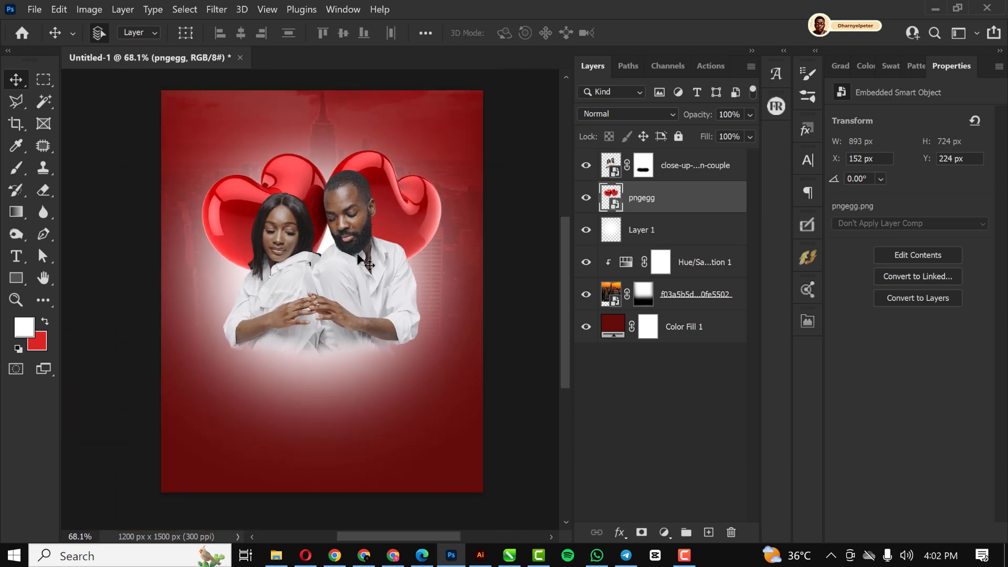
Select the Hue/Saturation adjustment layer and check the Layer 1 glow by hiding and showing it
{"action": "scroll", "coordinate": [279, 176], "scroll_direction": "down", "scroll_amount": 1}
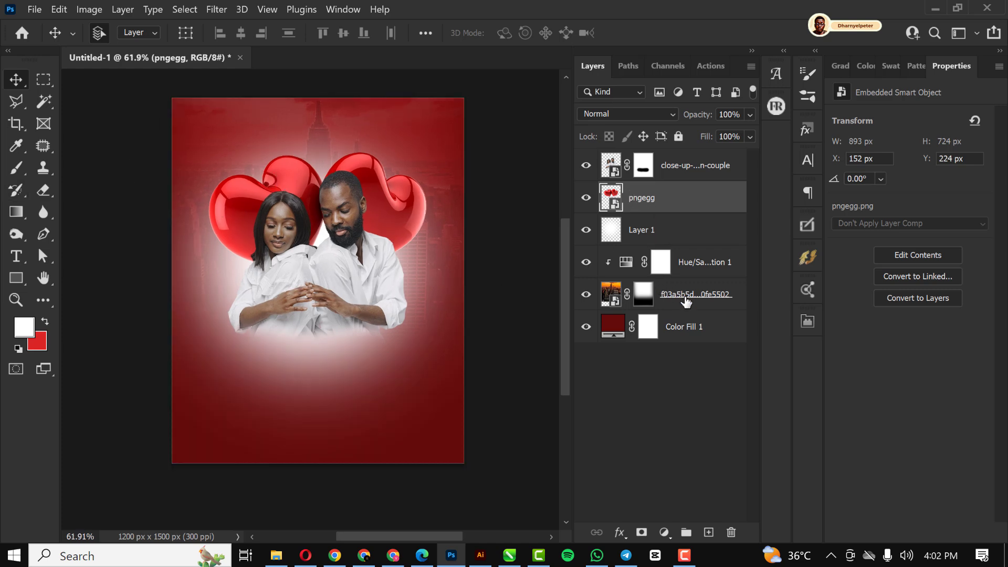
{"action": "left_click", "coordinate": [696, 258]}
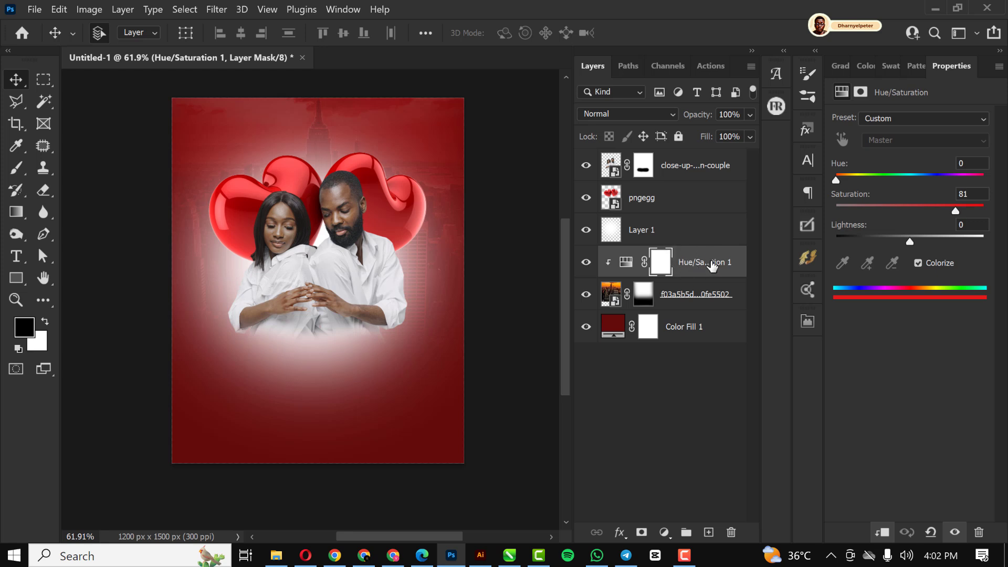
{"action": "left_click", "coordinate": [585, 231]}
{"action": "left_click", "coordinate": [585, 231]}
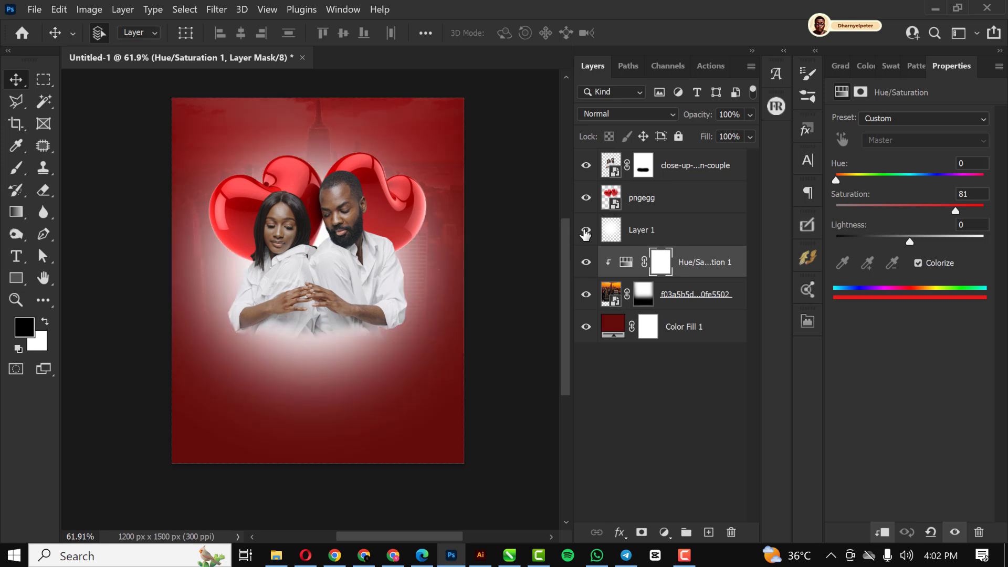
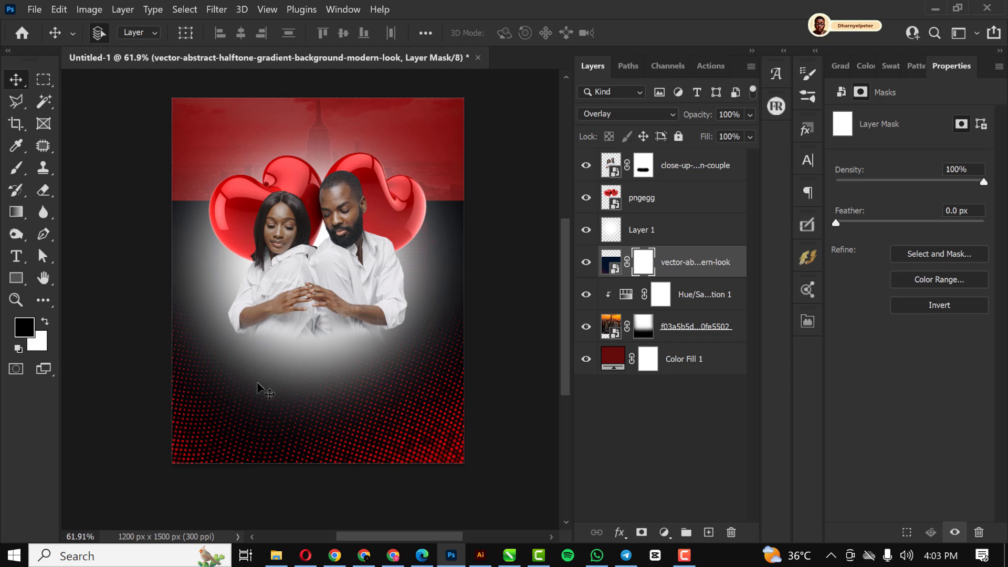
Mask out the upper part of the halftone layer with a 1000 px black soft brush at 82% flow
{"action": "key", "text": "b"}
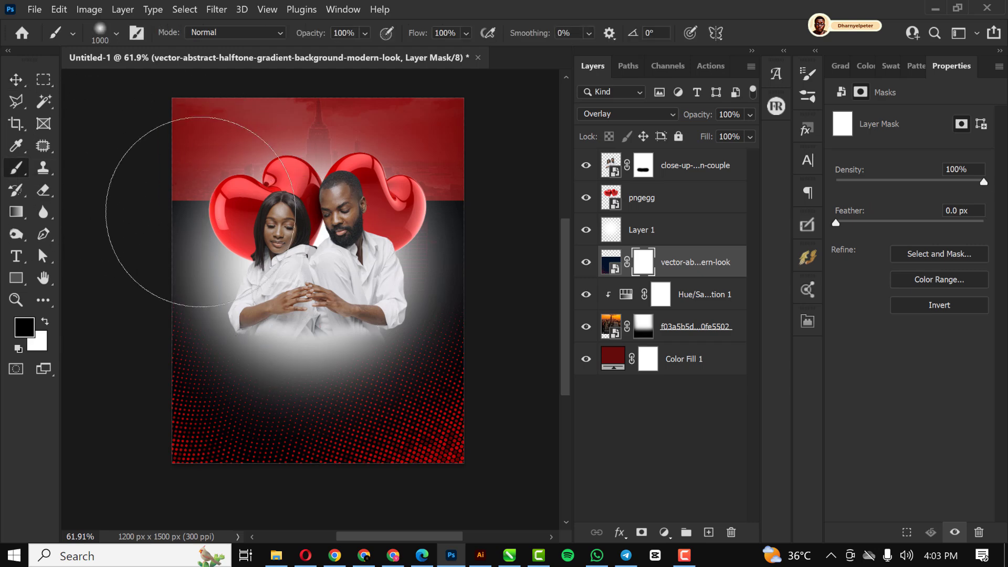
{"action": "left_click", "coordinate": [465, 33]}
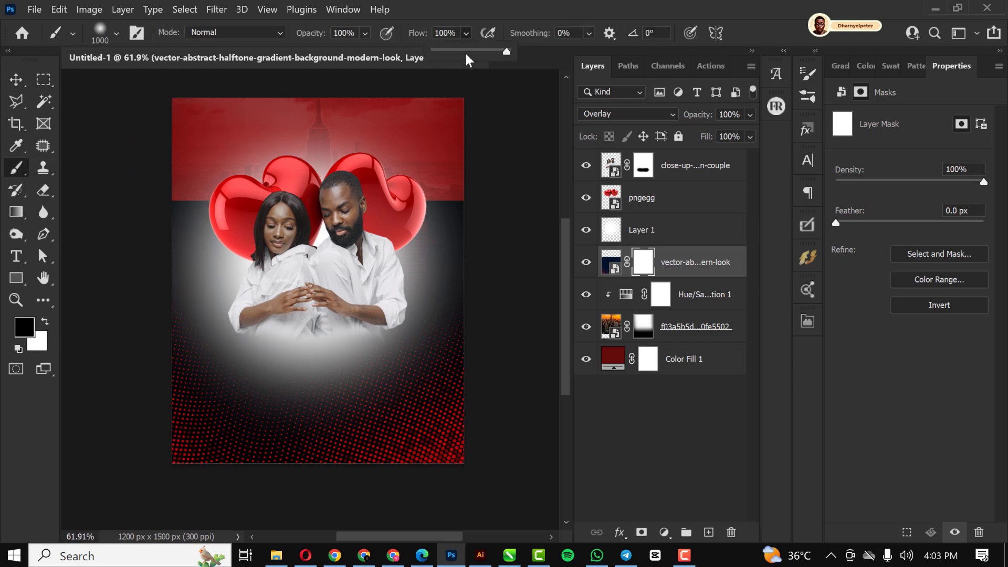
{"action": "mouse_move", "coordinate": [294, 158]}
{"action": "left_mouse_down"}
{"action": "mouse_move", "coordinate": [197, 214]}
{"action": "mouse_move", "coordinate": [378, 189]}
{"action": "mouse_move", "coordinate": [273, 228]}
{"action": "mouse_move", "coordinate": [478, 180]}
{"action": "mouse_move", "coordinate": [225, 225]}
{"action": "mouse_move", "coordinate": [310, 248]}
{"action": "left_mouse_up"}
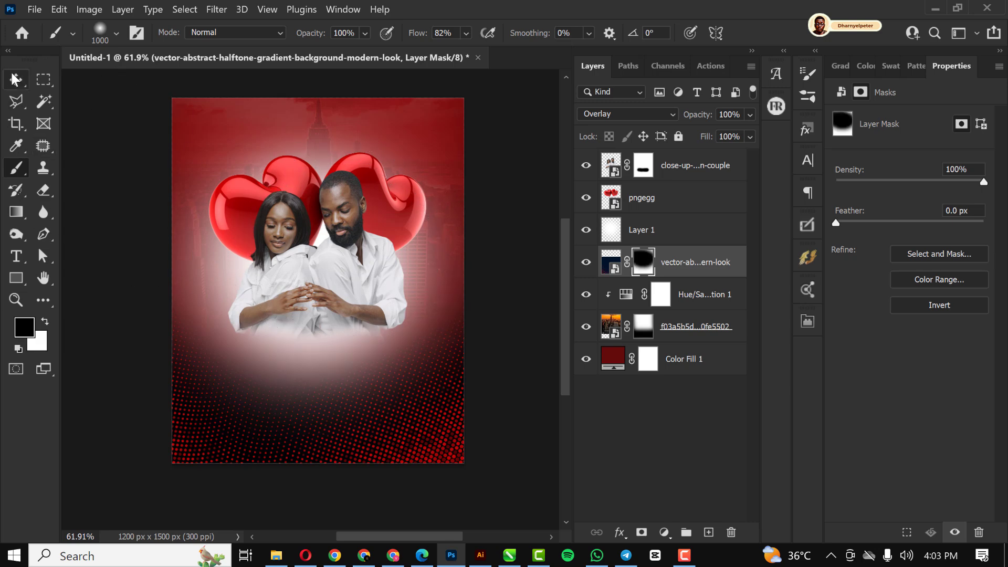
{"action": "scroll", "coordinate": [358, 234], "scroll_direction": "down", "scroll_amount": 2}
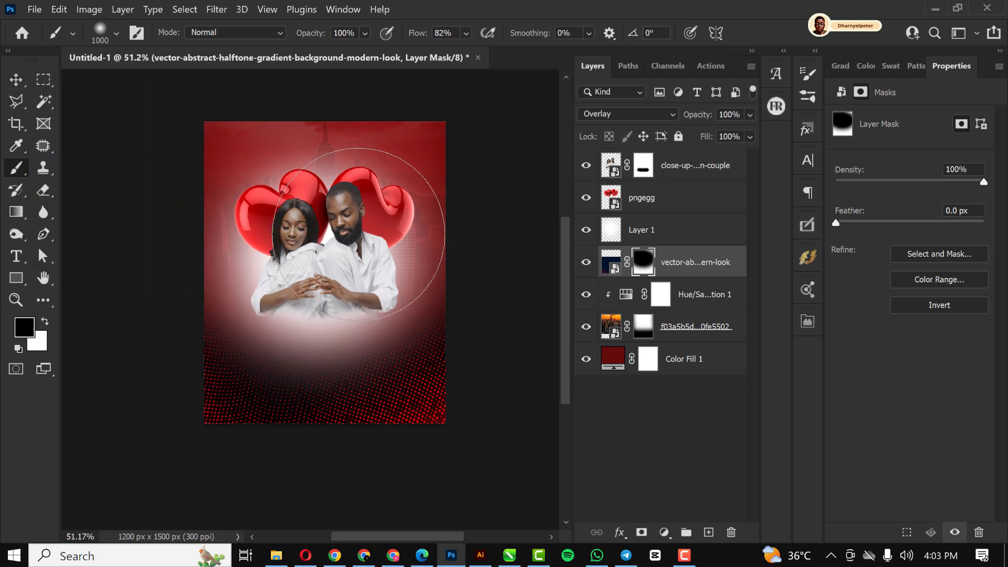
{"action": "scroll", "coordinate": [359, 234], "scroll_direction": "down", "scroll_amount": 1}
{"action": "scroll", "coordinate": [359, 234], "scroll_direction": "up", "scroll_amount": 1}
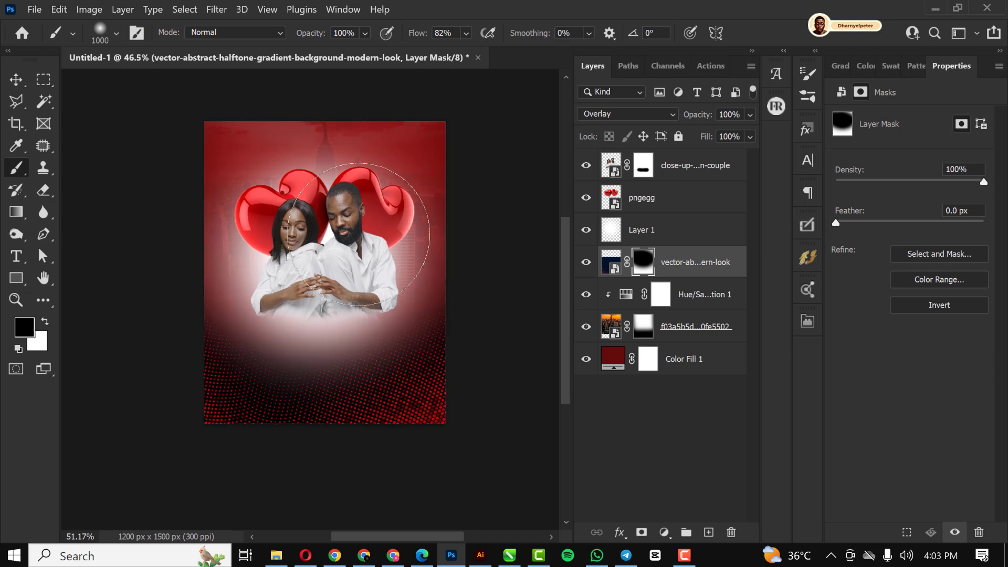
Enlarge the halftone layer proportionally to about 2015 × 1343 px and shift it down over the flyer's lower part
{"action": "left_click", "coordinate": [15, 80]}
{"action": "scroll", "coordinate": [333, 306], "scroll_direction": "down", "scroll_amount": 3}
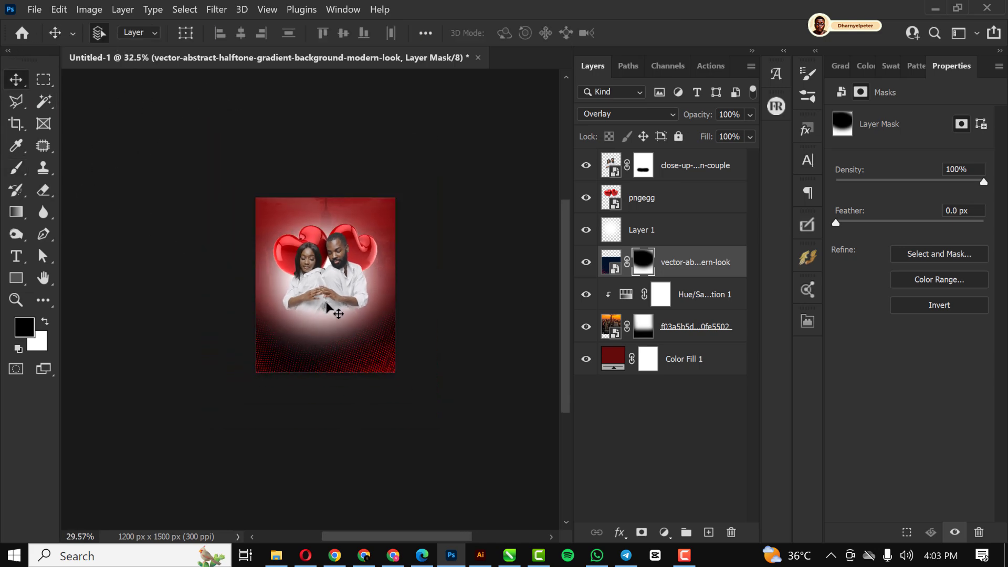
{"action": "scroll", "coordinate": [330, 349], "scroll_direction": "up", "scroll_amount": 3}
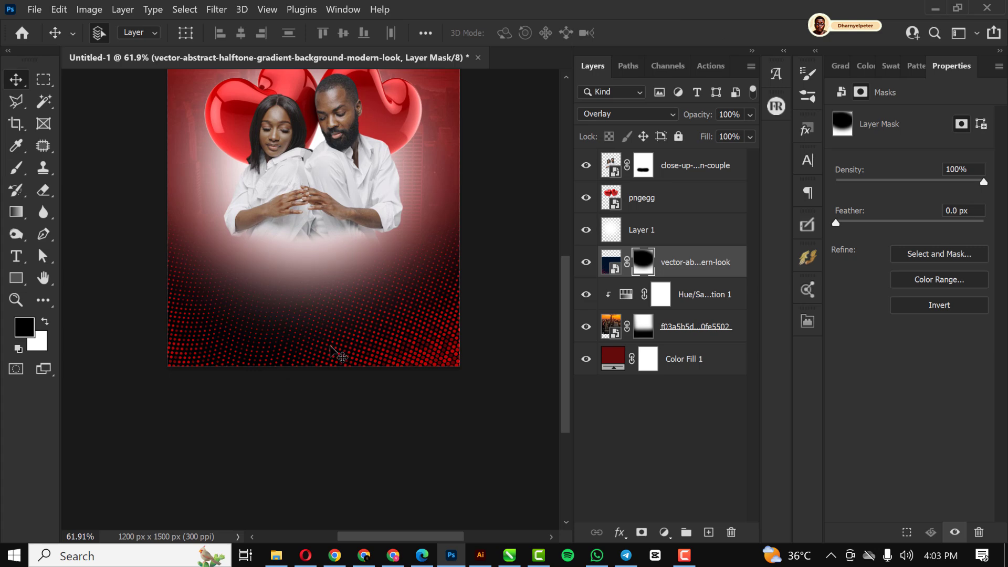
{"action": "mouse_move", "coordinate": [331, 347]}
{"action": "left_mouse_down"}
{"action": "mouse_move", "coordinate": [331, 338]}
{"action": "mouse_move", "coordinate": [331, 352]}
{"action": "left_mouse_up"}
{"action": "scroll", "coordinate": [331, 352], "scroll_direction": "down", "scroll_amount": 2}
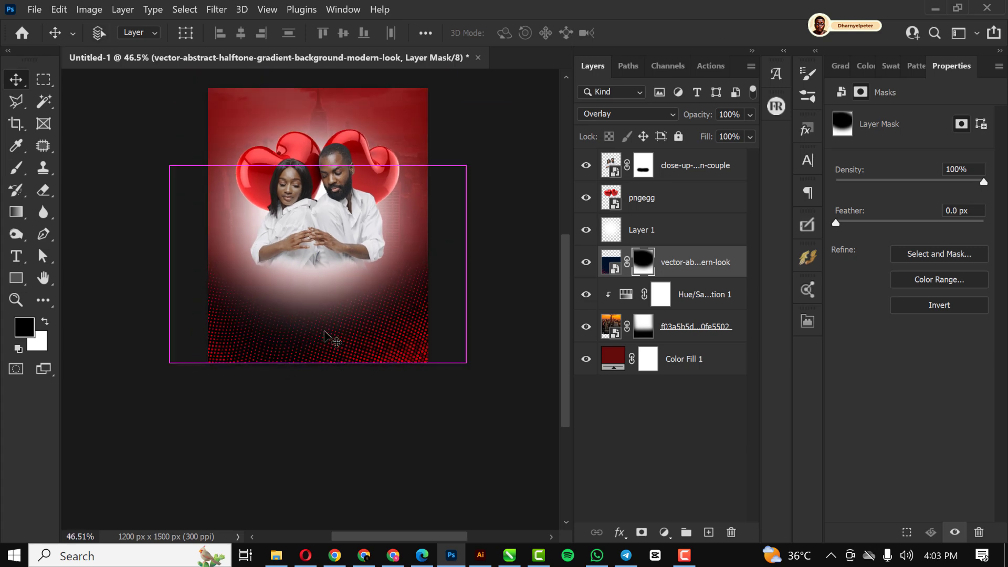
{"action": "key", "text": "ctrl+t"}
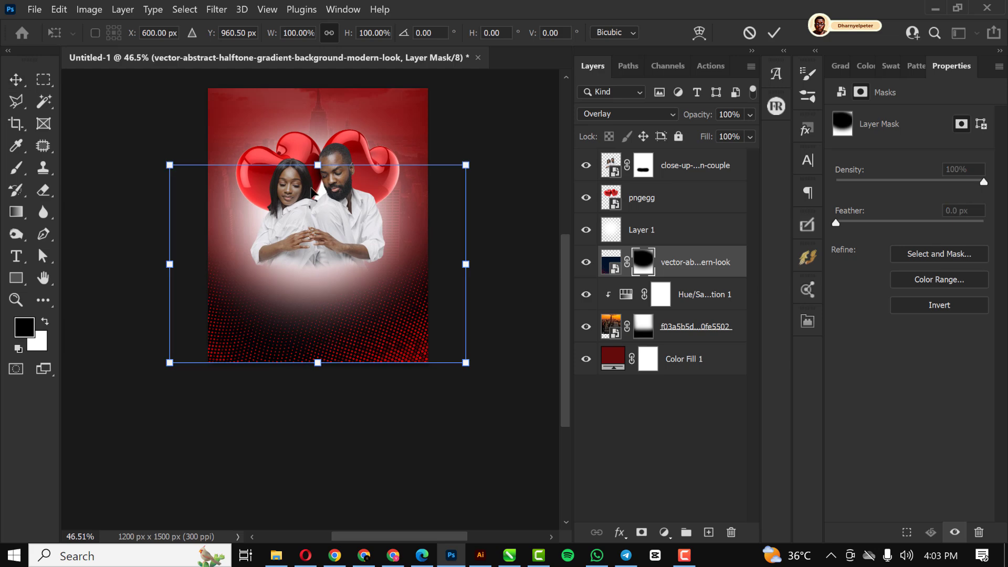
{"action": "left_click_drag", "start_coordinate": [317, 164], "coordinate": [318, 116]}
{"action": "left_click_drag", "start_coordinate": [328, 268], "coordinate": [335, 319]}
{"action": "key", "text": "Return"}
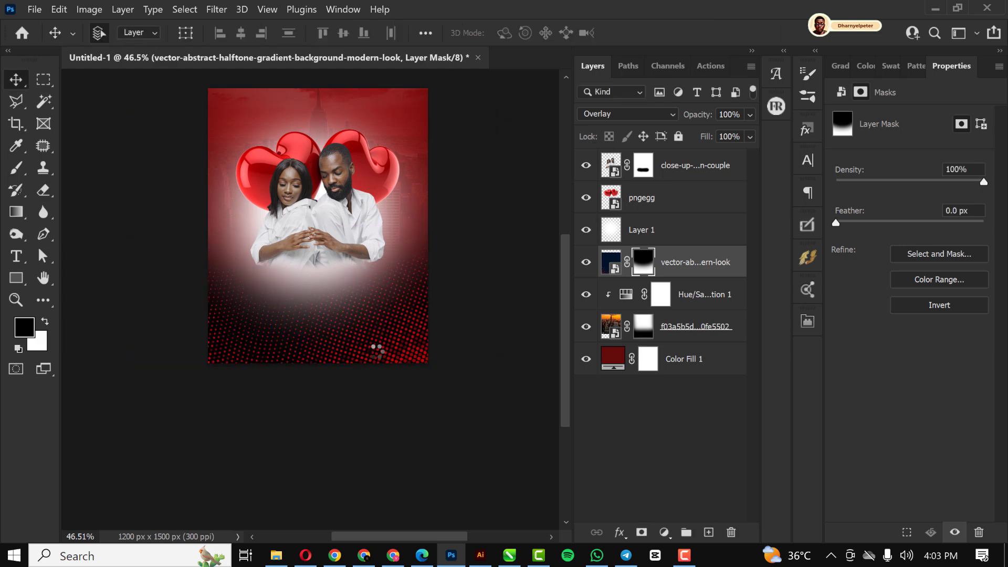
Lower the halftone layer's opacity to 60% and its fill to 84%
{"action": "scroll", "coordinate": [365, 280], "scroll_direction": "up", "scroll_amount": 3}
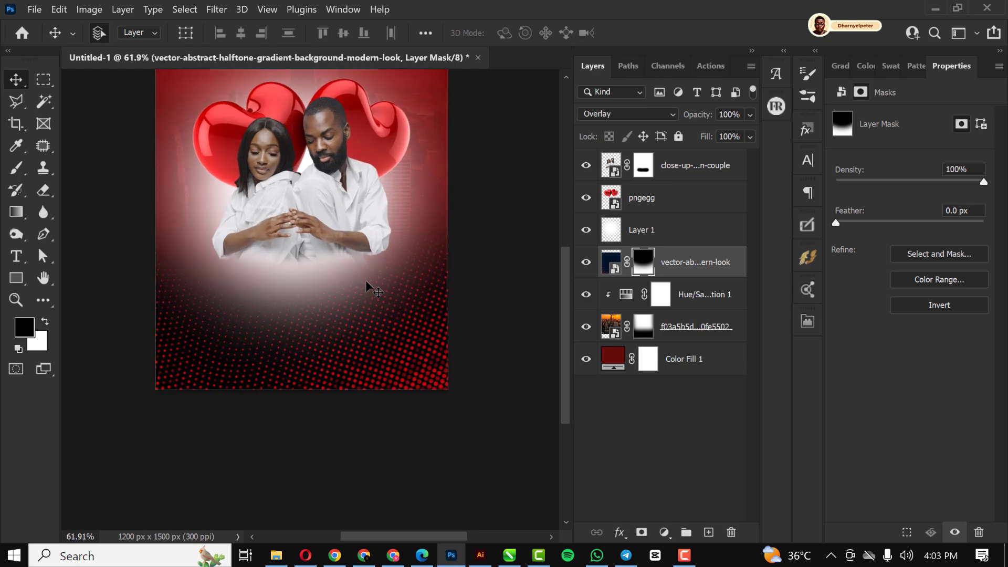
{"action": "scroll", "coordinate": [358, 220], "scroll_direction": "up", "scroll_amount": 5}
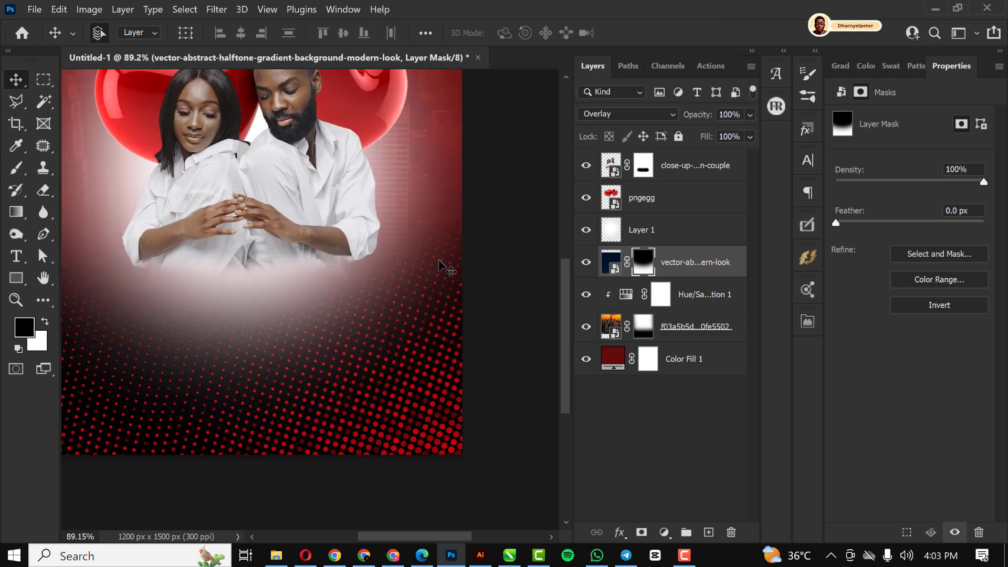
{"action": "scroll", "coordinate": [403, 316], "scroll_direction": "down", "scroll_amount": 2}
{"action": "scroll", "coordinate": [402, 313], "scroll_direction": "up", "scroll_amount": 4}
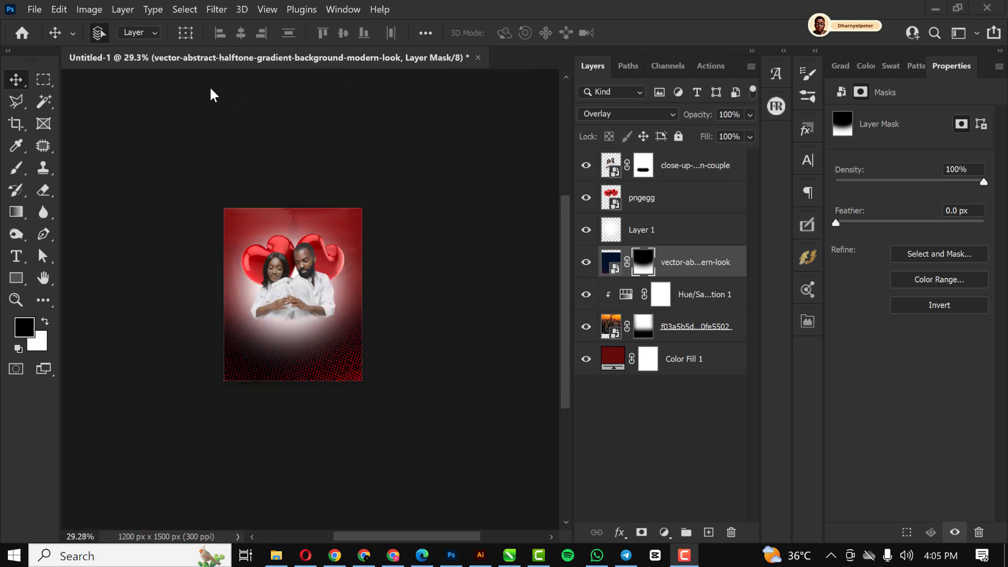
{"action": "left_click_drag", "start_coordinate": [360, 175], "coordinate": [356, 170]}
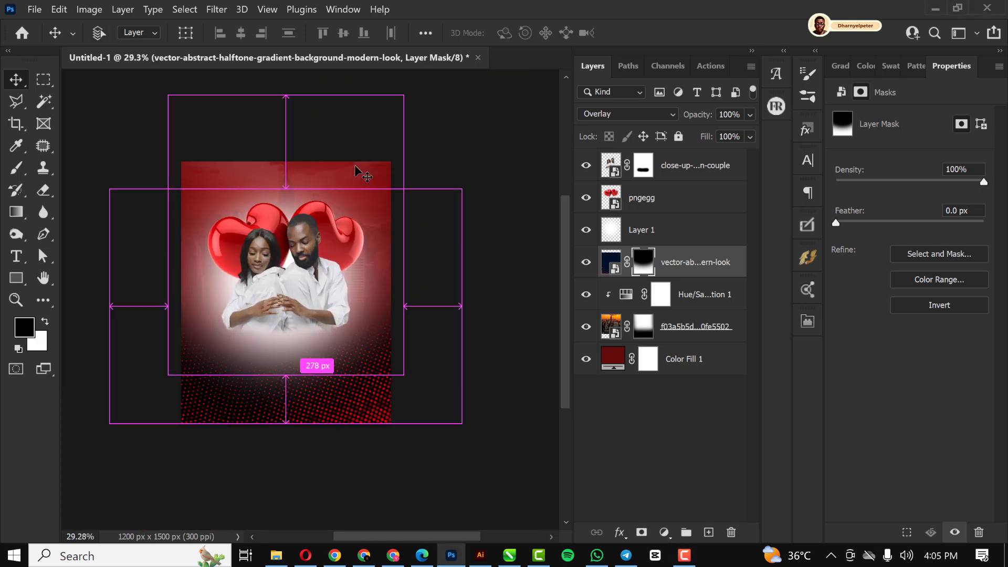
{"action": "key", "text": "ctrl+0"}
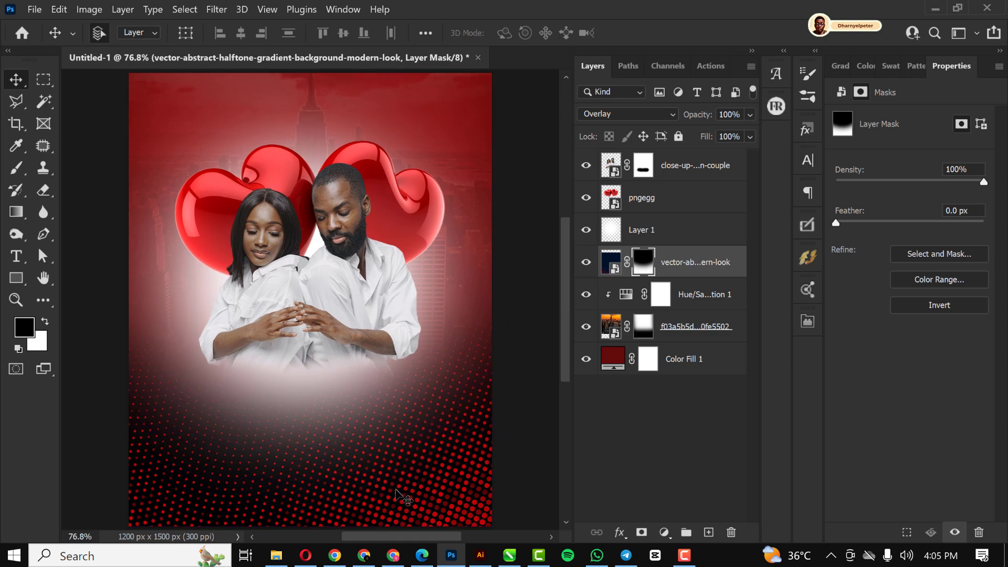
{"action": "left_click", "coordinate": [749, 136]}
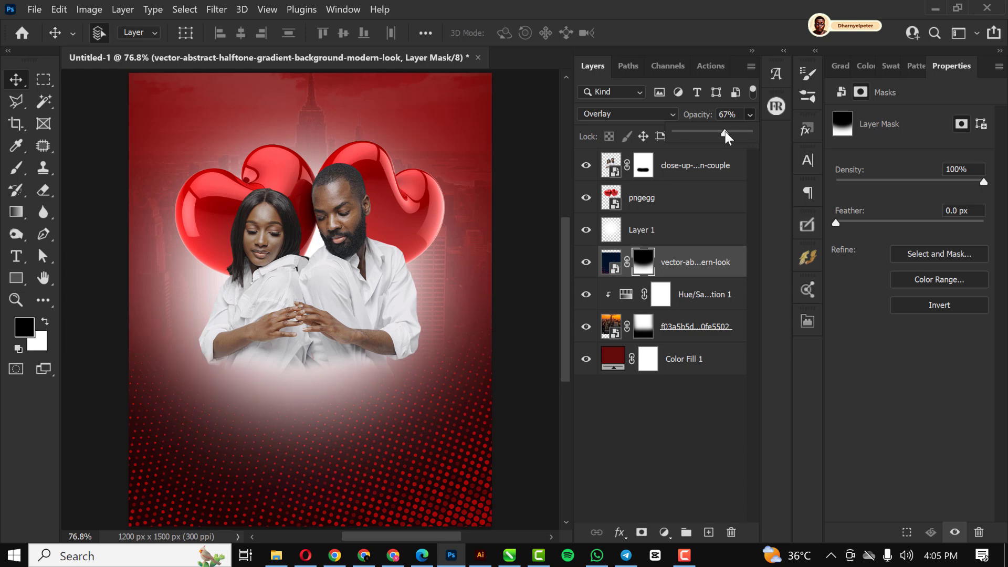
{"action": "left_click", "coordinate": [611, 262]}
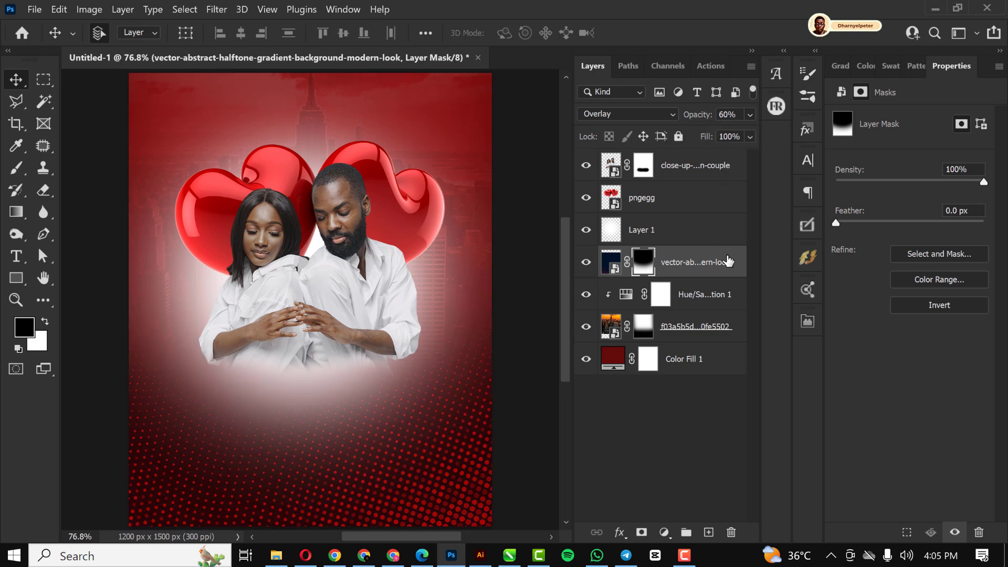
{"action": "left_click", "coordinate": [750, 136]}
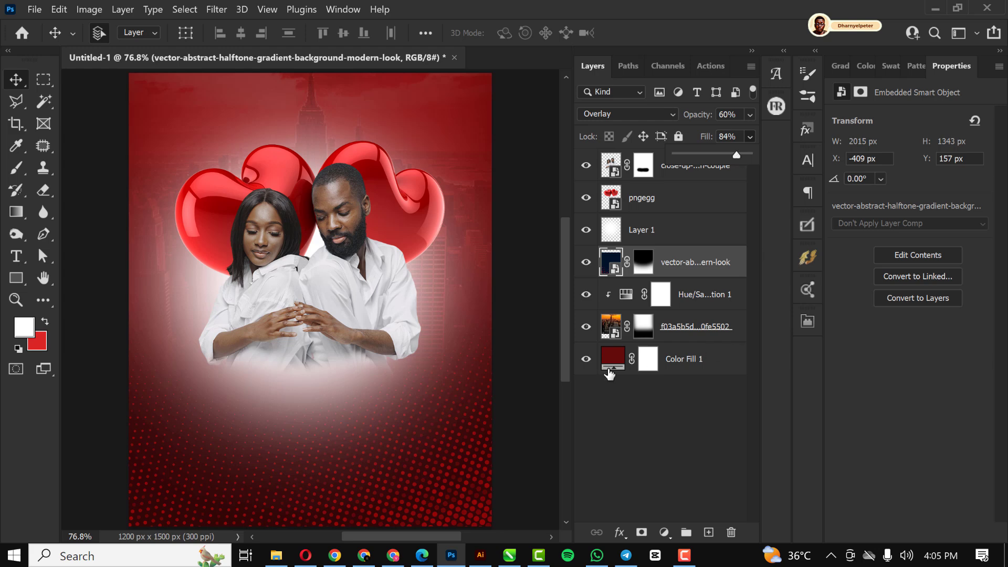
{"action": "scroll", "coordinate": [462, 326], "scroll_direction": "down", "scroll_amount": 1}
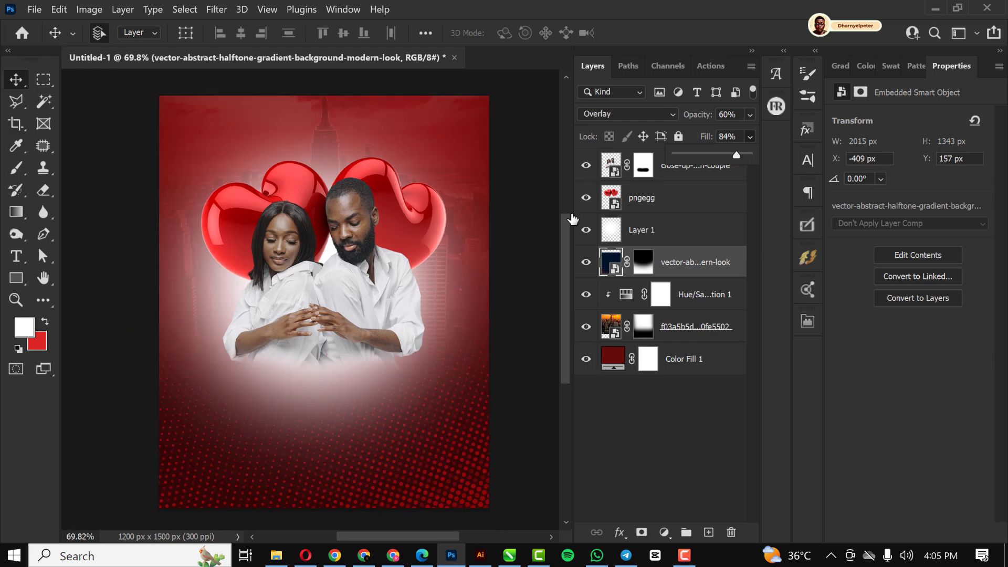
Apply a Gaussian Blur with a radius of about 2.8 pixels to the halftone layer
{"action": "left_click", "coordinate": [217, 10]}
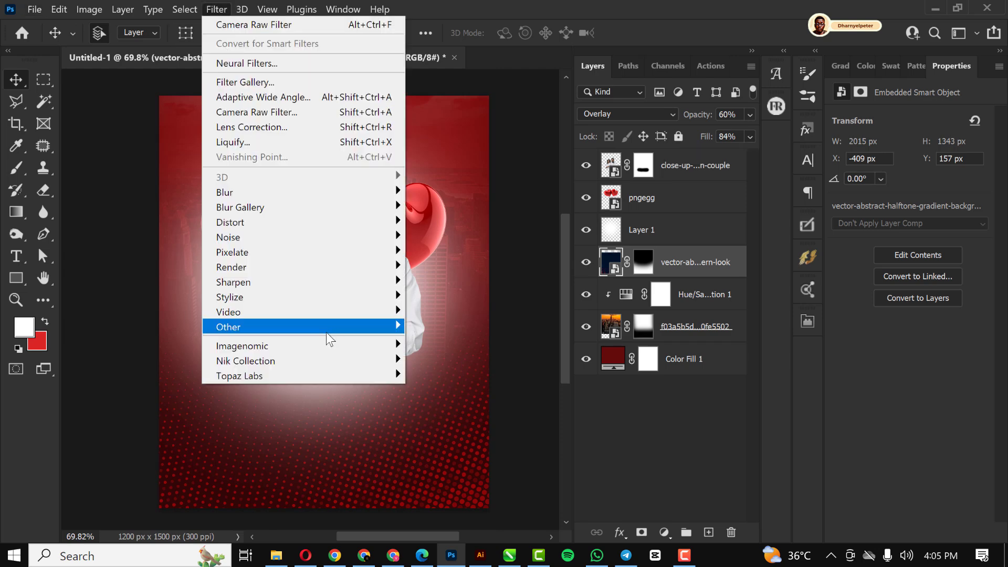
{"action": "mouse_move", "coordinate": [223, 195]}
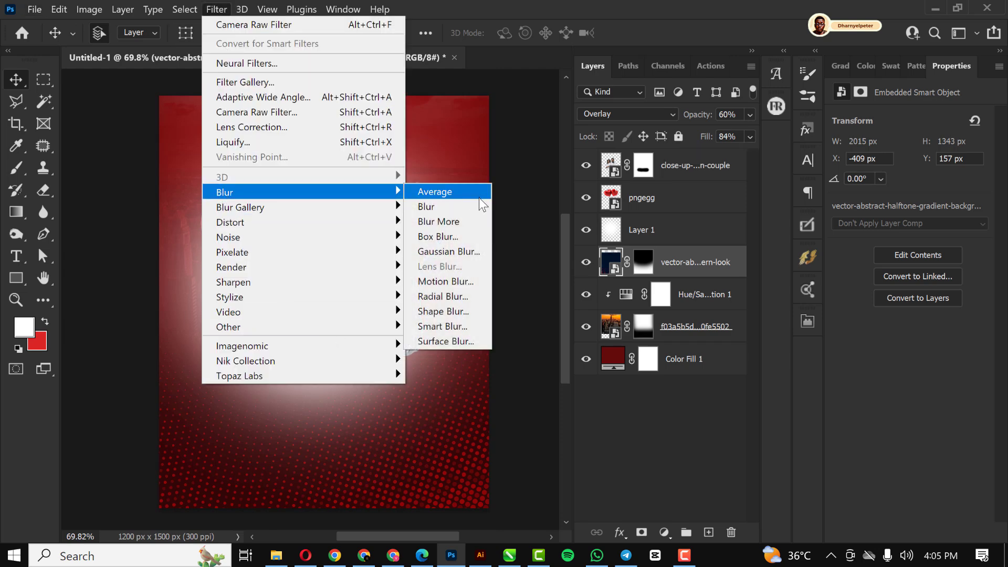
{"action": "left_click", "coordinate": [447, 255]}
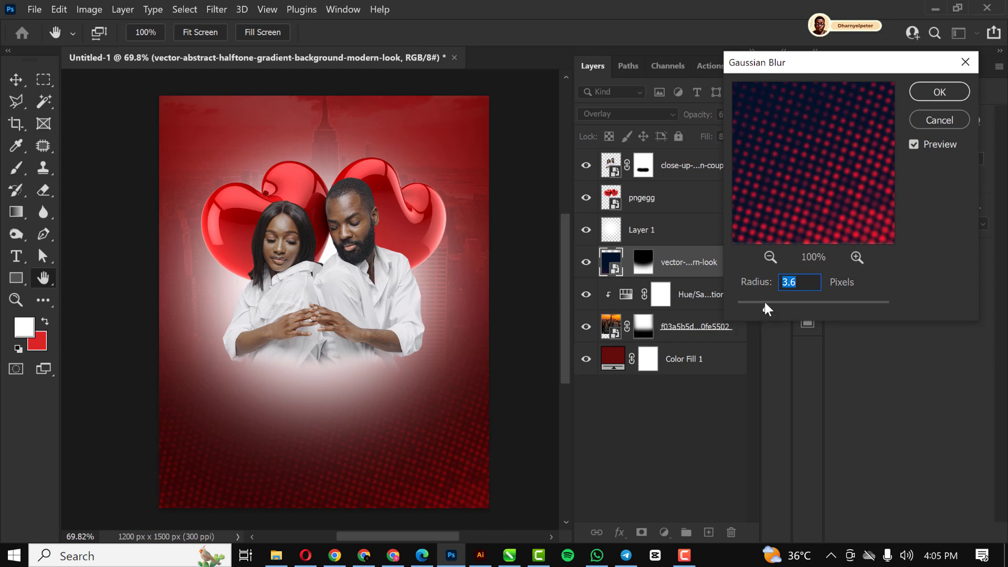
{"action": "left_click_drag", "start_coordinate": [764, 303], "coordinate": [757, 302]}
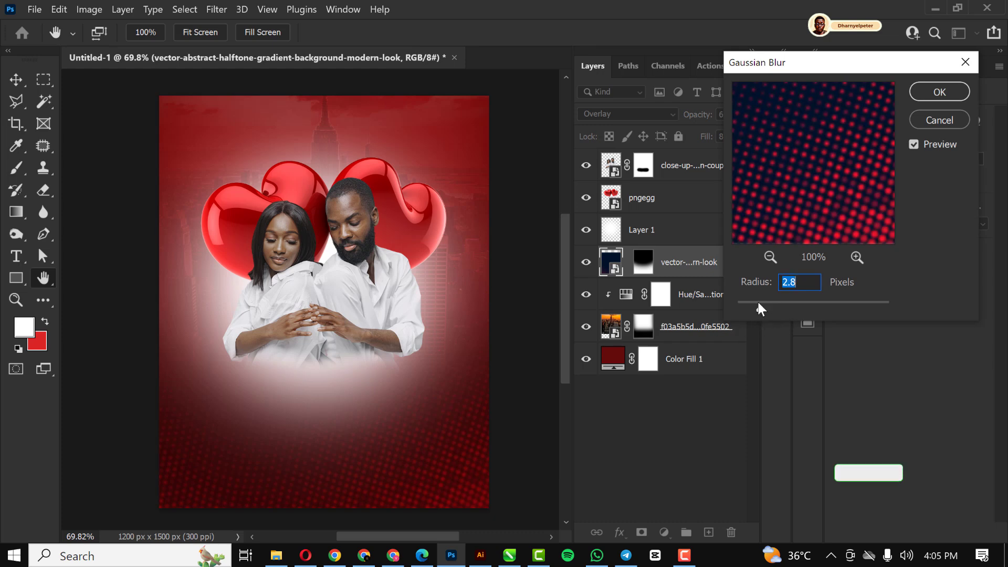
{"action": "left_click", "coordinate": [940, 92]}
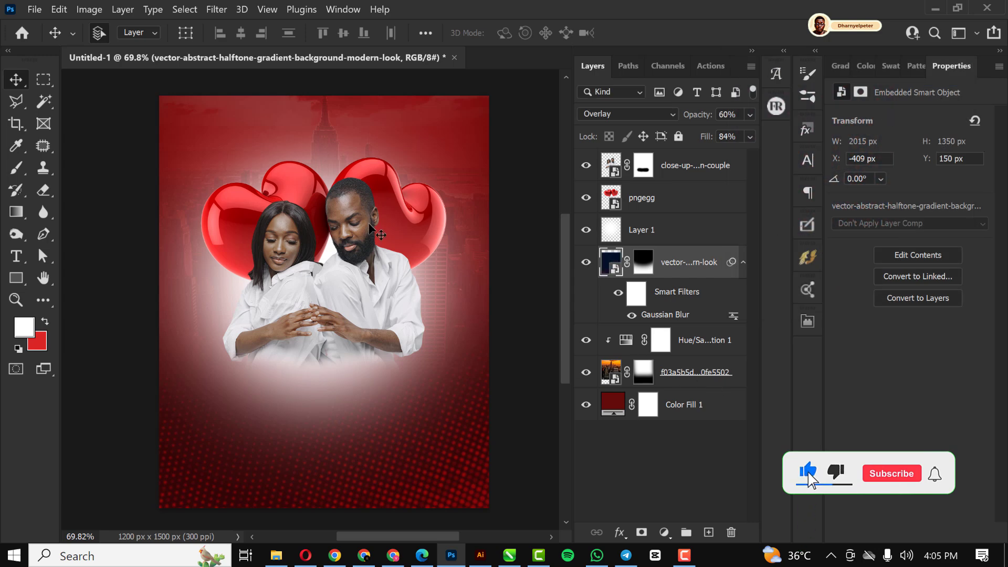
Nudge the couple layer down by 20 px to Y 317 px
{"action": "scroll", "coordinate": [370, 225], "scroll_direction": "down", "scroll_amount": 2}
{"action": "scroll", "coordinate": [365, 263], "scroll_direction": "up", "scroll_amount": 3}
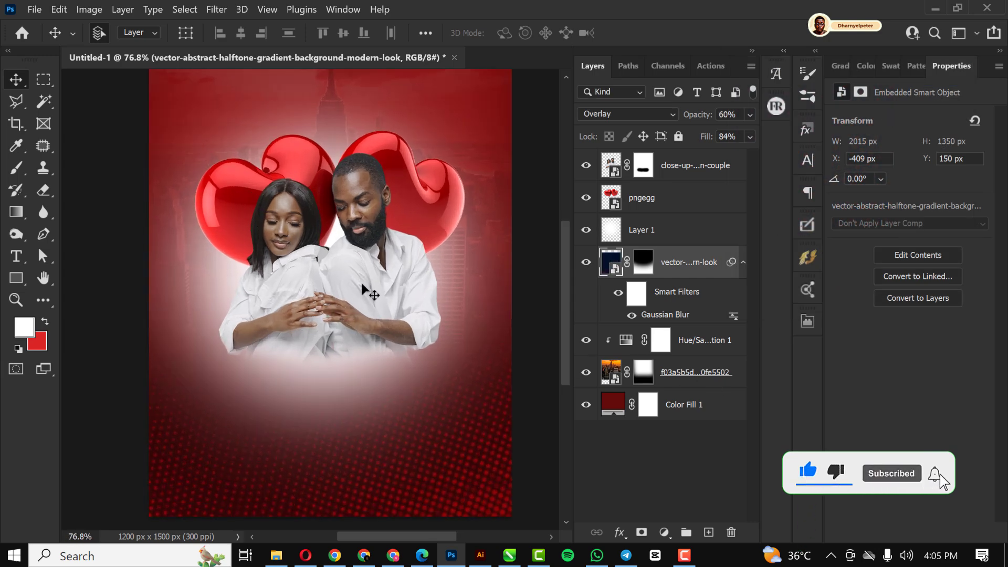
{"action": "scroll", "coordinate": [362, 282], "scroll_direction": "up", "scroll_amount": 1}
{"action": "left_click", "coordinate": [362, 282]}
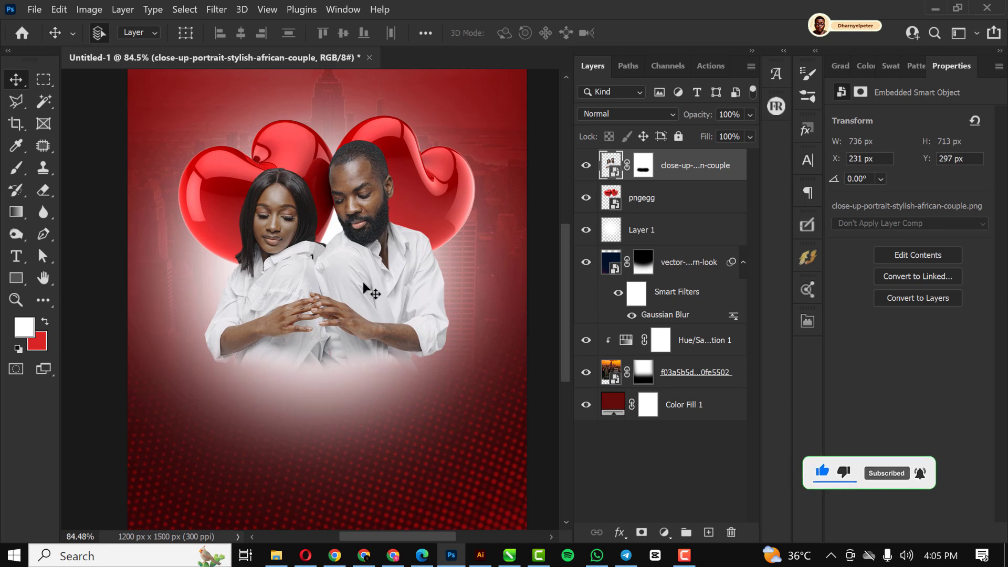
{"action": "key", "text": "shift+Down"}
{"action": "key", "text": "shift+Down"}
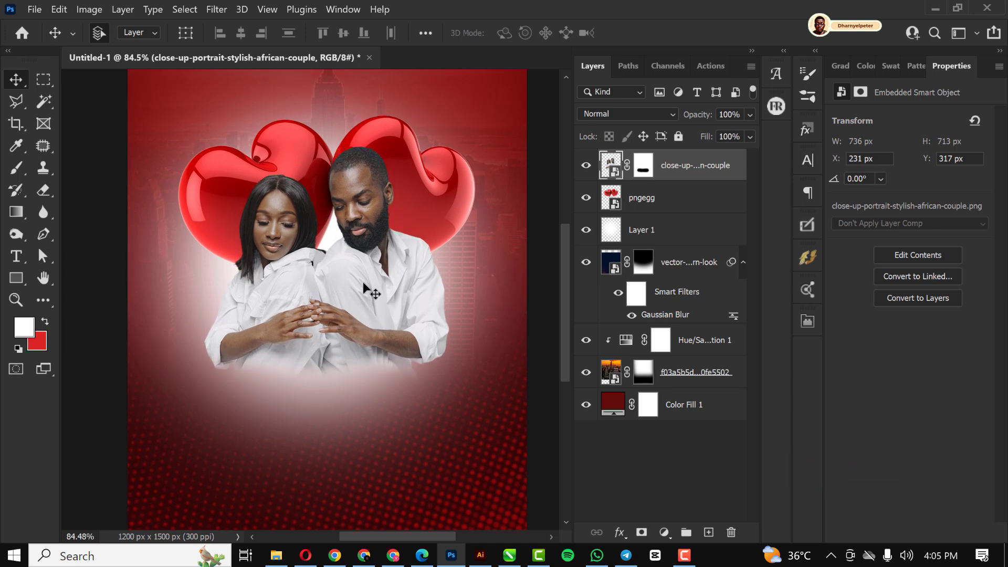
{"action": "scroll", "coordinate": [436, 199], "scroll_direction": "down", "scroll_amount": 5}
{"action": "key", "text": "ctrl"}
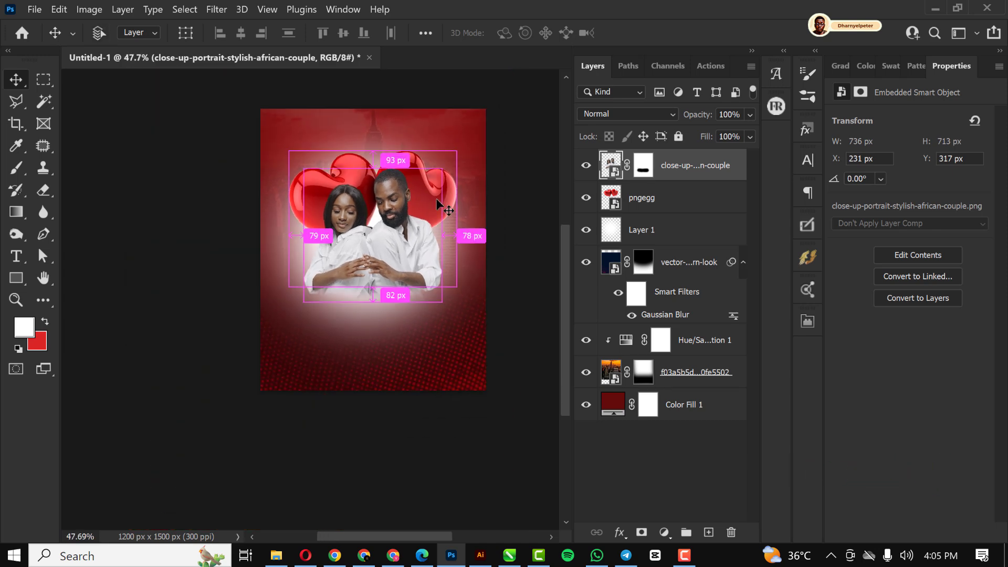
{"action": "scroll", "coordinate": [437, 201], "scroll_direction": "up", "scroll_amount": 3}
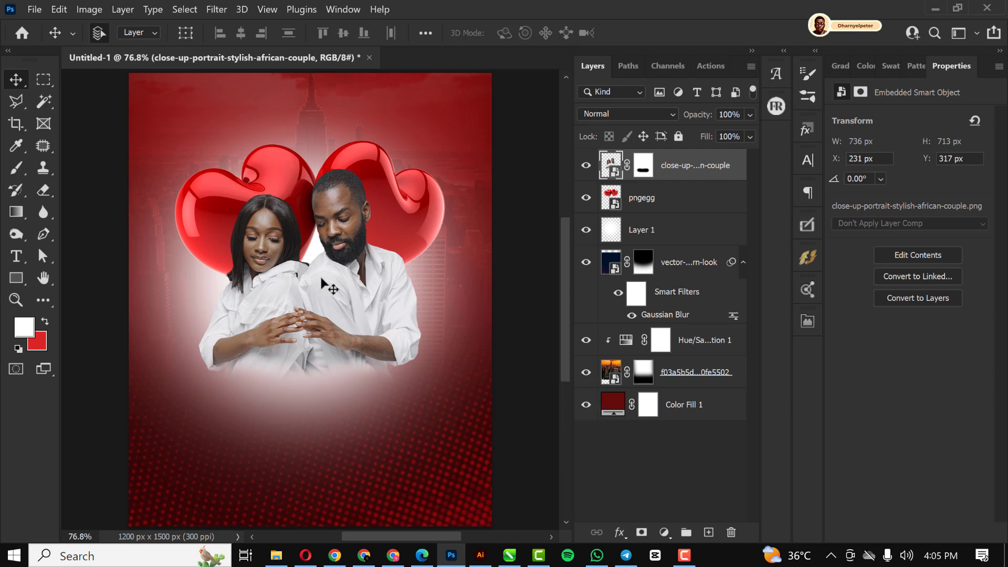
Place the torn-paper image from the LOVE FEAST folder into the flyer and move it 333 px down
{"action": "left_click", "coordinate": [277, 557]}
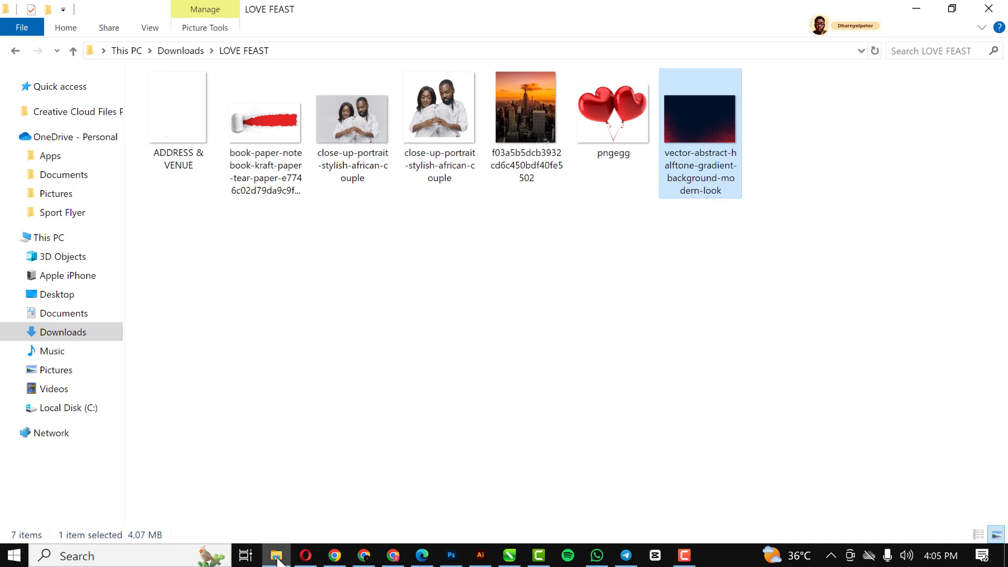
{"action": "left_click", "coordinate": [262, 138]}
{"action": "left_click_drag", "start_coordinate": [255, 120], "coordinate": [337, 405]}
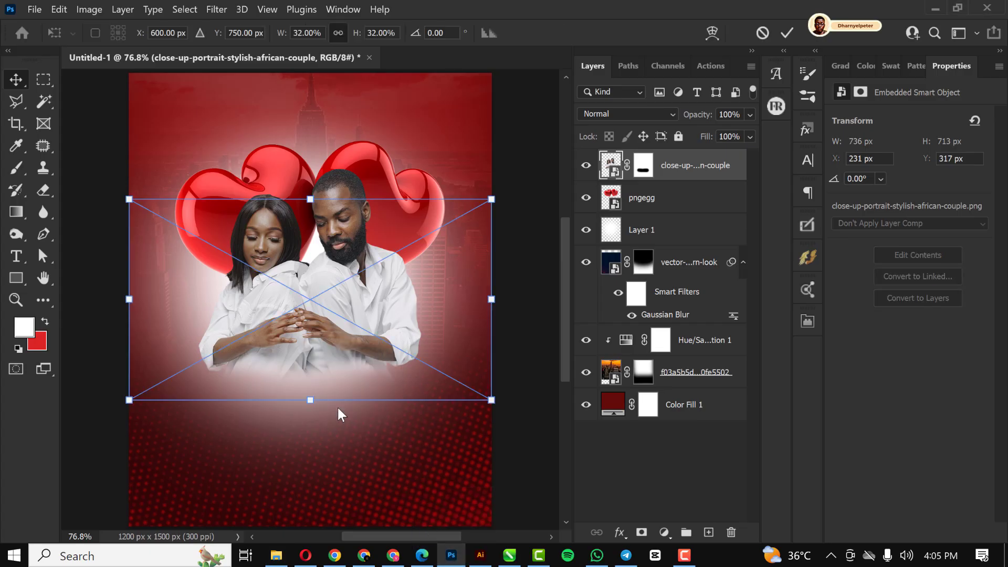
{"action": "left_click_drag", "start_coordinate": [415, 298], "coordinate": [415, 425]}
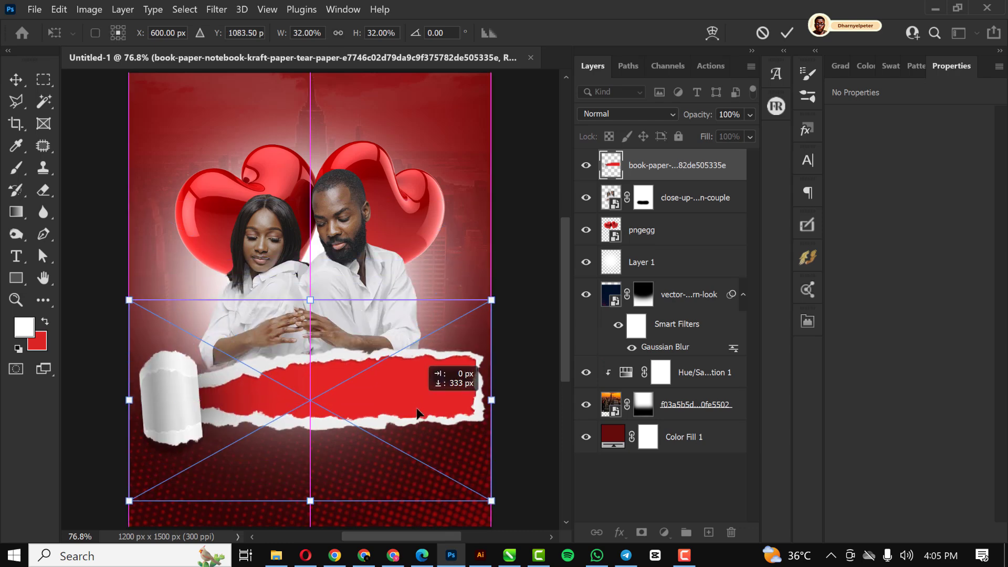
Resize the torn paper to about 854 × 500 px and position it just below the couple's hands
{"action": "left_click_drag", "start_coordinate": [491, 502], "coordinate": [441, 473]}
{"action": "scroll", "coordinate": [303, 332], "scroll_direction": "up", "scroll_amount": 2}
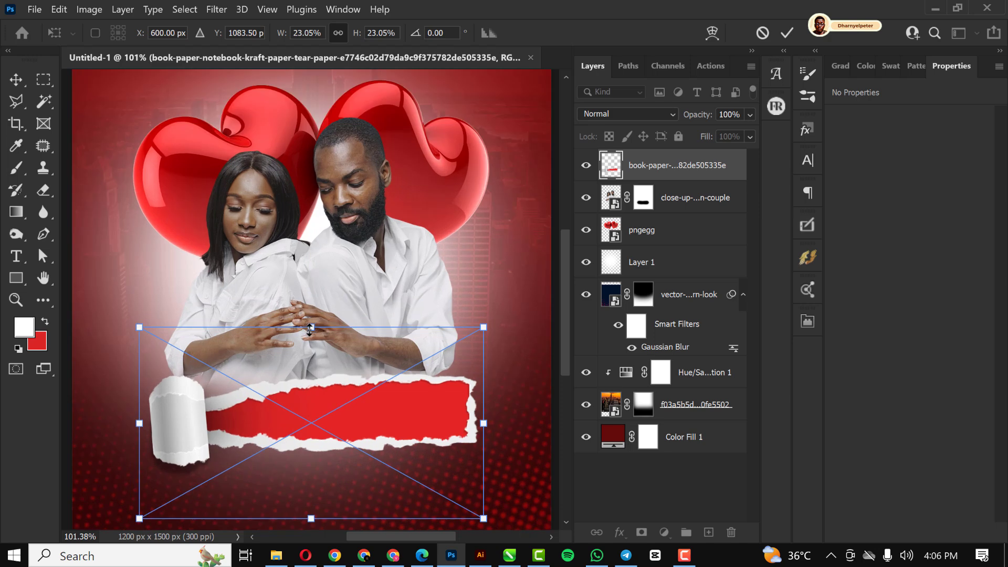
{"action": "left_click_drag", "start_coordinate": [309, 328], "coordinate": [309, 273]}
{"action": "left_click_drag", "start_coordinate": [373, 383], "coordinate": [368, 414]}
{"action": "scroll", "coordinate": [359, 377], "scroll_direction": "down", "scroll_amount": 3}
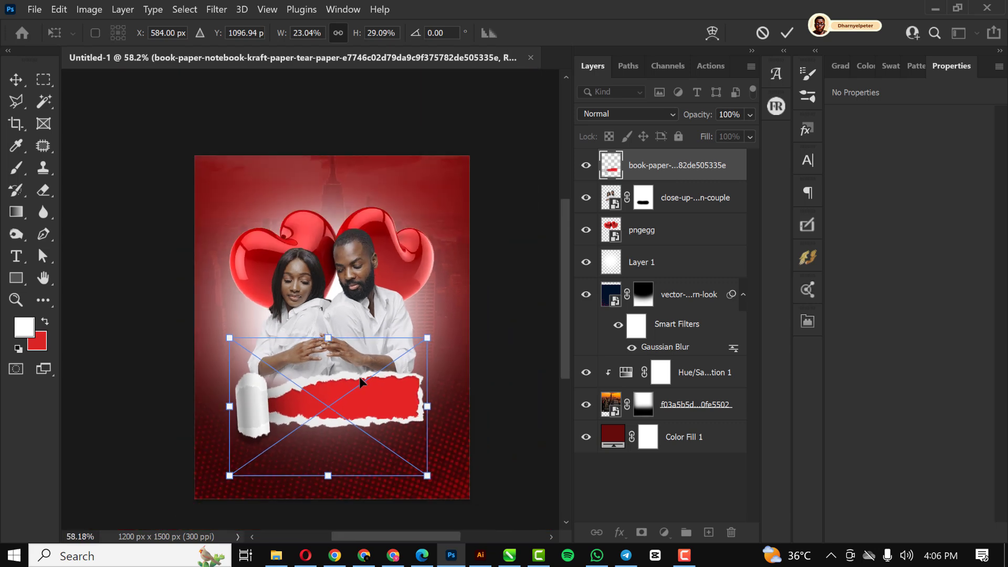
{"action": "scroll", "coordinate": [371, 390], "scroll_direction": "up", "scroll_amount": 1}
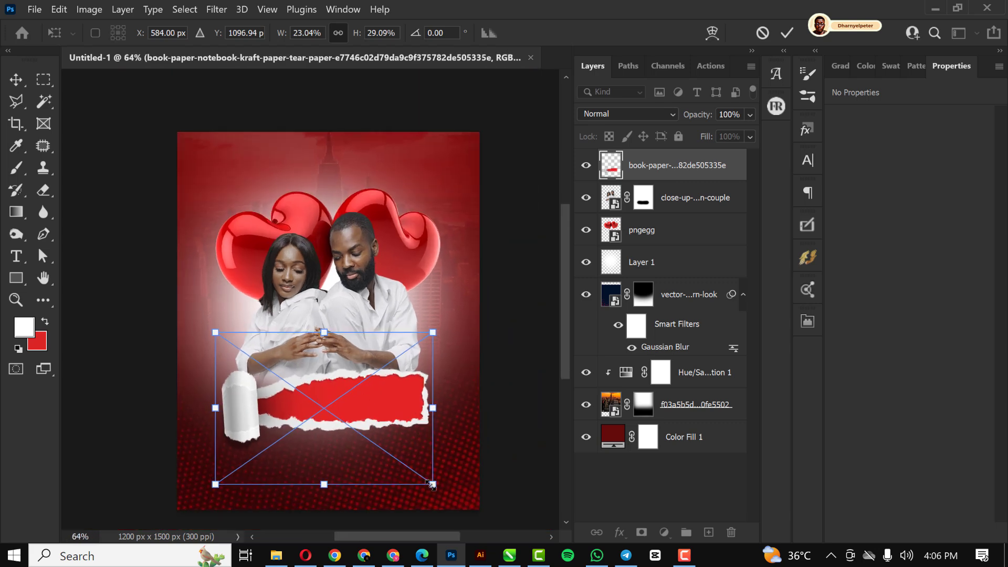
{"action": "left_click_drag", "start_coordinate": [433, 483], "coordinate": [438, 488]}
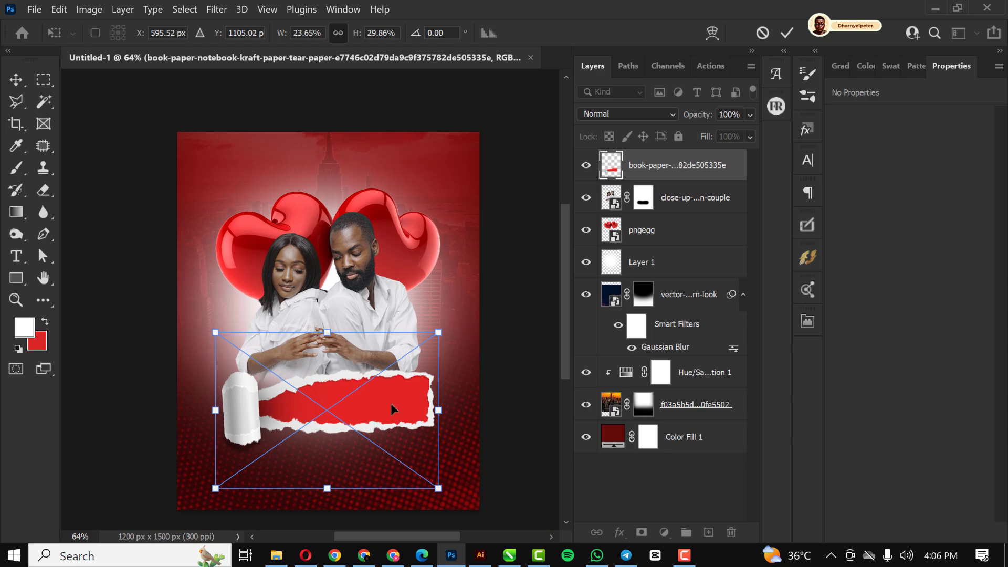
{"action": "left_click_drag", "start_coordinate": [391, 403], "coordinate": [393, 404]}
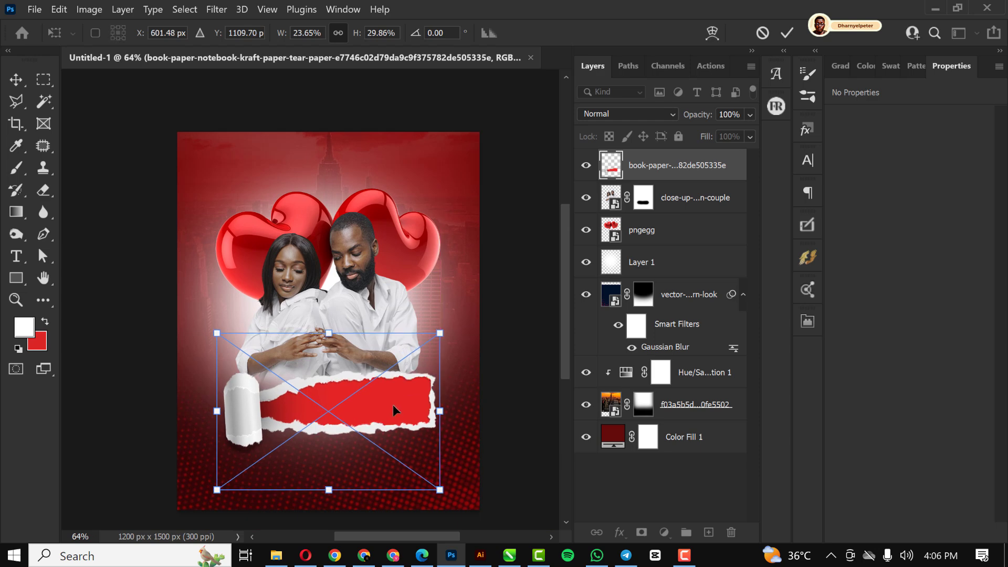
{"action": "key", "text": "Return"}
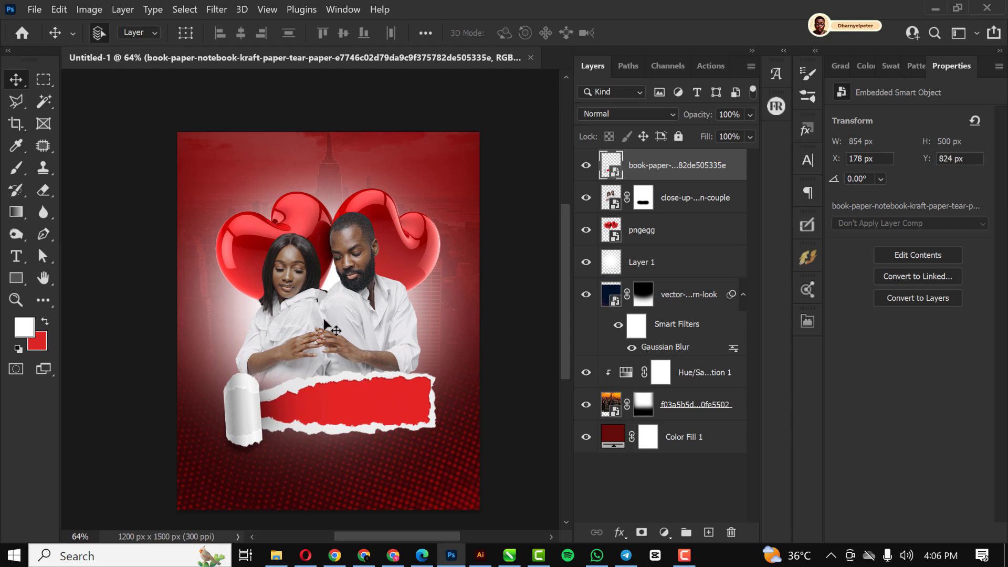
Shift the torn paper sideways to about X 152 px, Y 825 px
{"action": "scroll", "coordinate": [342, 370], "scroll_direction": "up", "scroll_amount": 1}
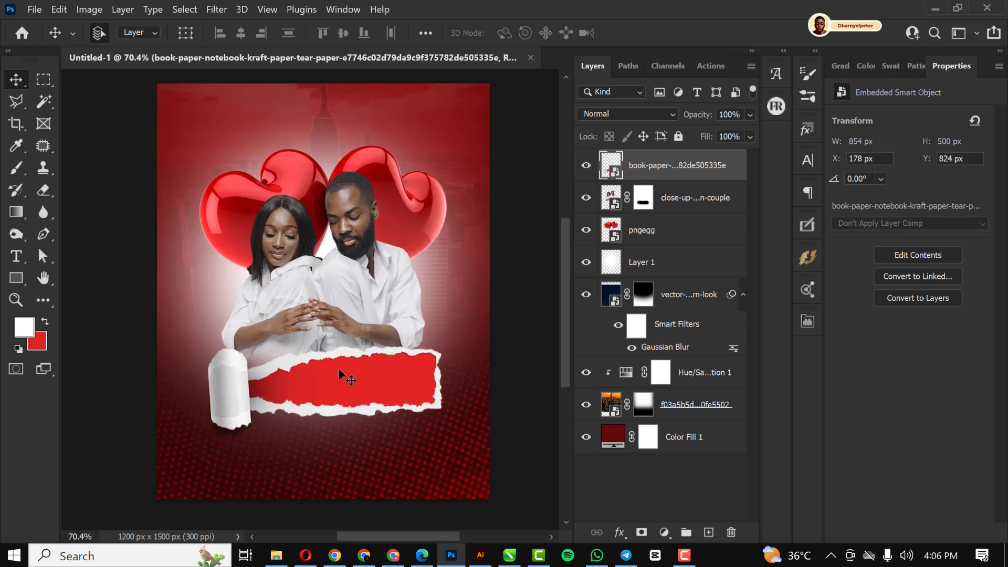
{"action": "scroll", "coordinate": [339, 367], "scroll_direction": "up", "scroll_amount": 5}
{"action": "scroll", "coordinate": [318, 381], "scroll_direction": "up", "scroll_amount": 2}
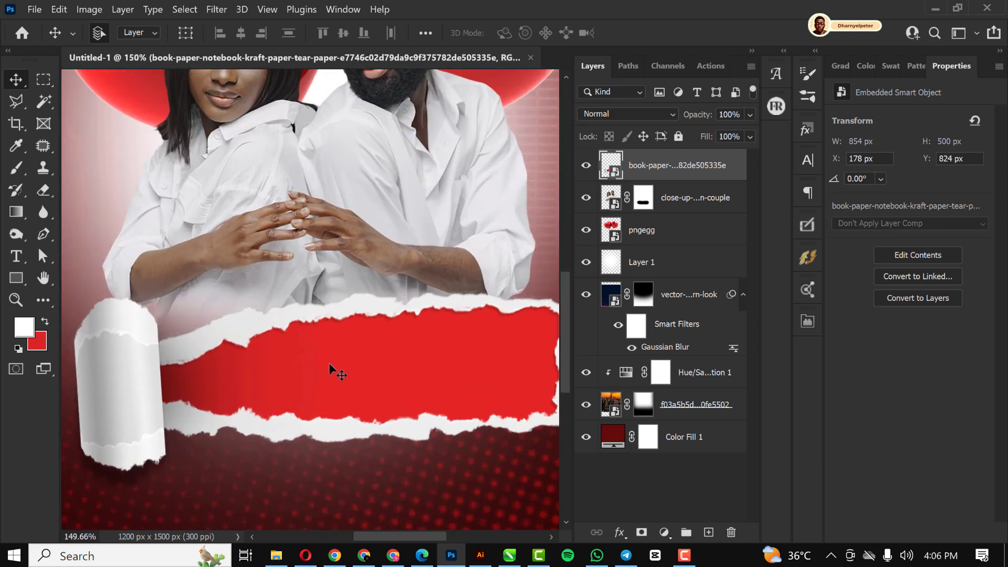
{"action": "left_click_drag", "start_coordinate": [327, 364], "coordinate": [365, 356]}
{"action": "scroll", "coordinate": [365, 356], "scroll_direction": "down", "scroll_amount": 6}
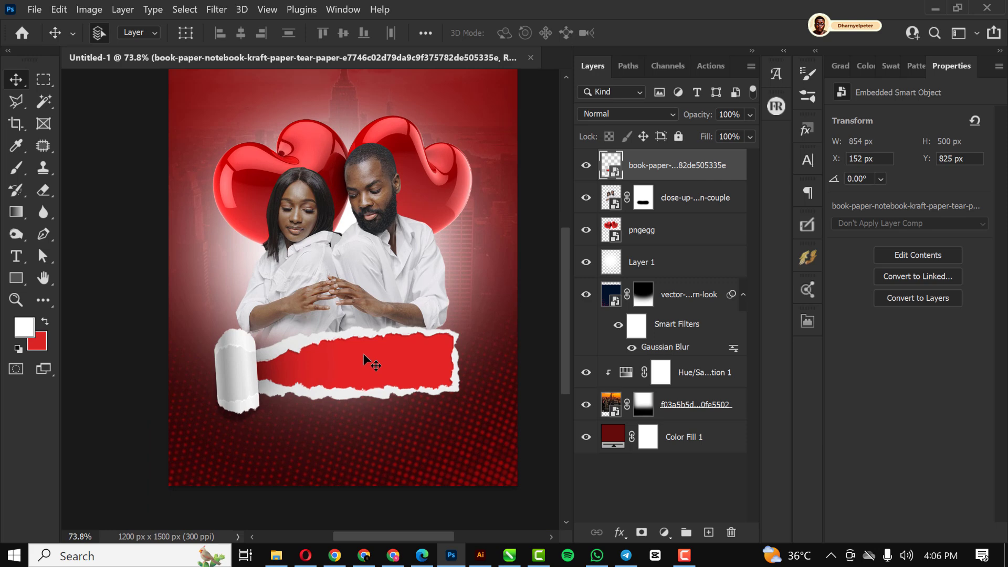
{"action": "scroll", "coordinate": [363, 355], "scroll_direction": "up", "scroll_amount": 5}
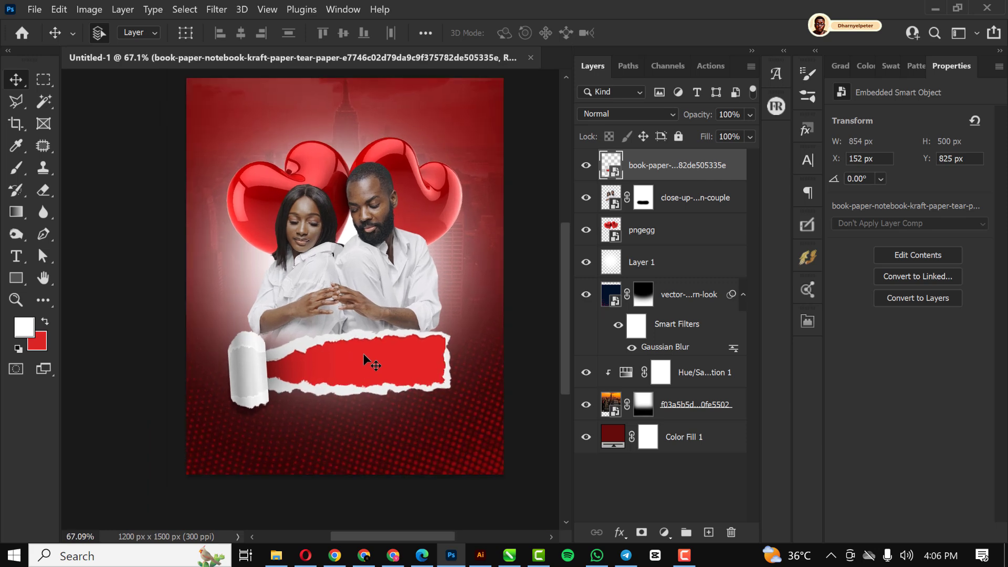
{"action": "scroll", "coordinate": [364, 355], "scroll_direction": "up", "scroll_amount": 1}
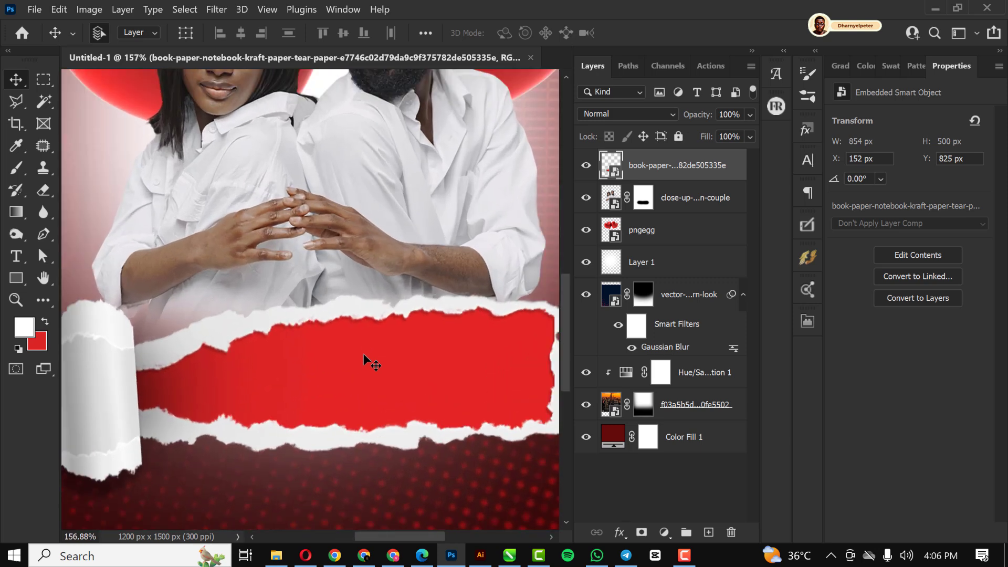
{"action": "scroll", "coordinate": [363, 355], "scroll_direction": "down", "scroll_amount": 2}
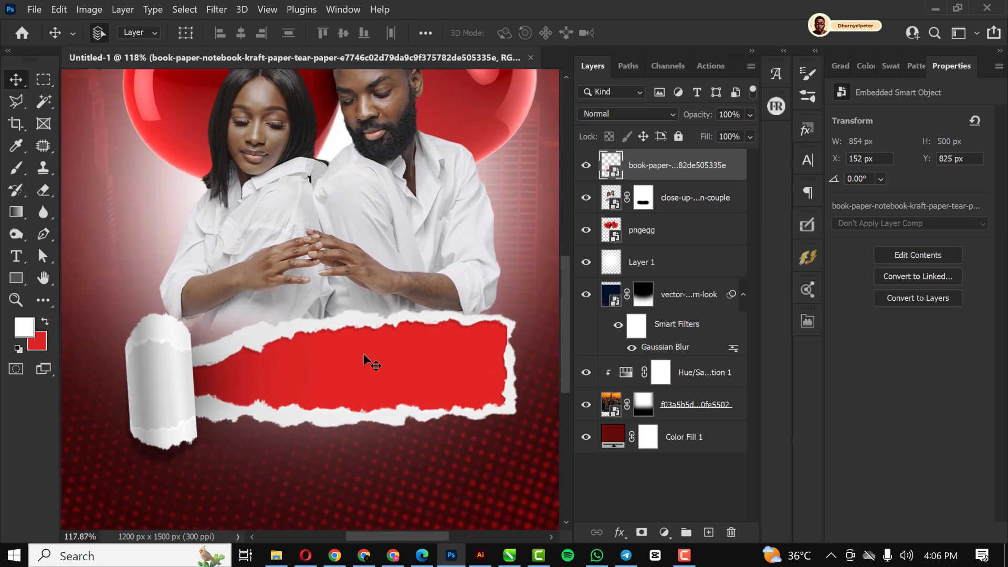
Add the text LOVE below the torn paper and set its font to Agora Regular
{"action": "left_click", "coordinate": [19, 264]}
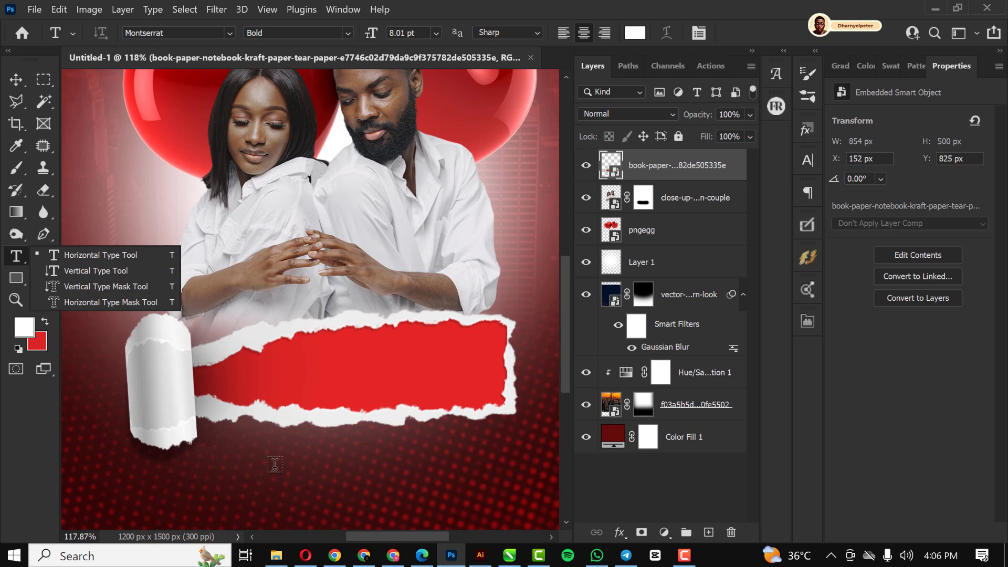
{"action": "left_click", "coordinate": [281, 494]}
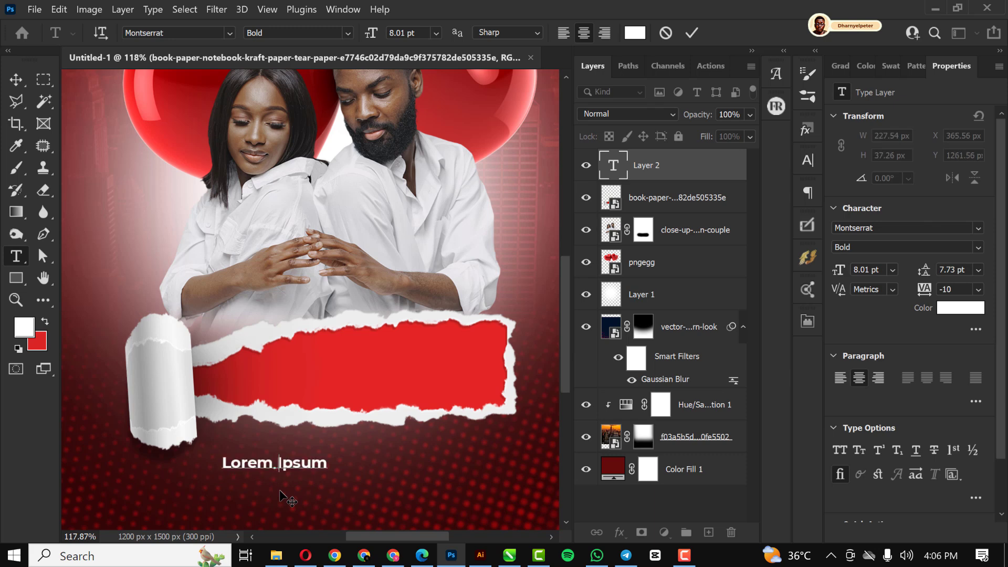
{"action": "type", "text": "LOVE"}
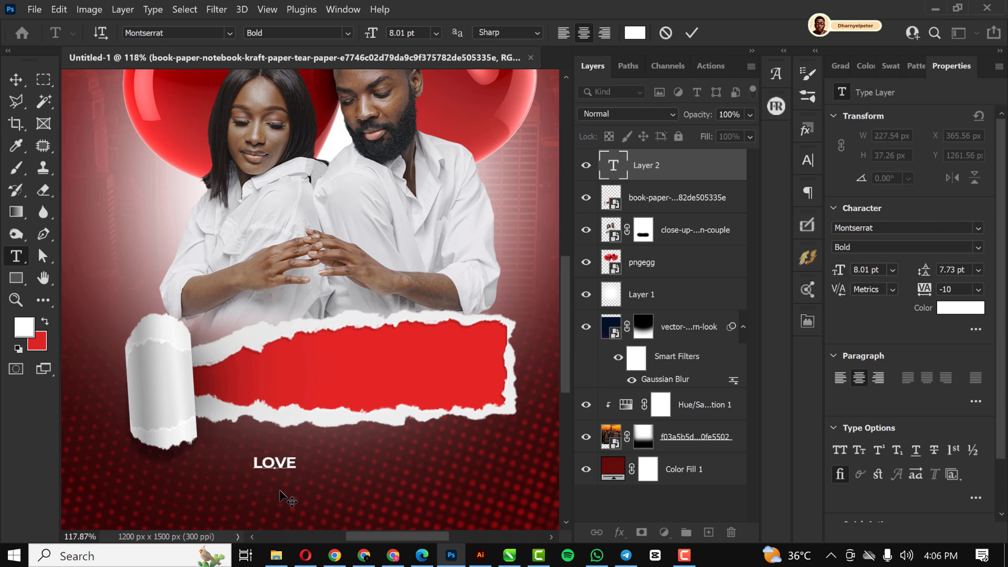
{"action": "left_click", "coordinate": [15, 80]}
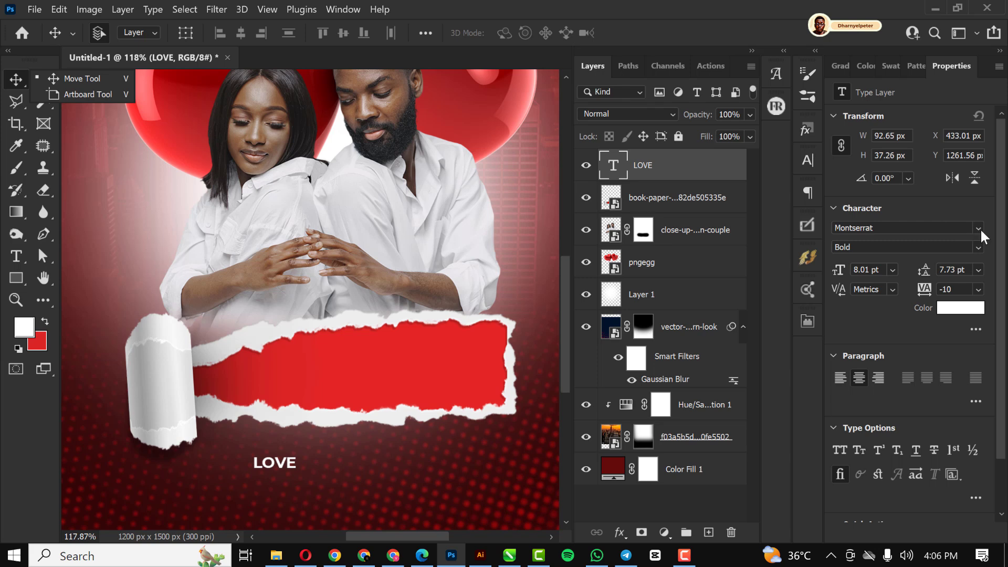
{"action": "left_click", "coordinate": [981, 228]}
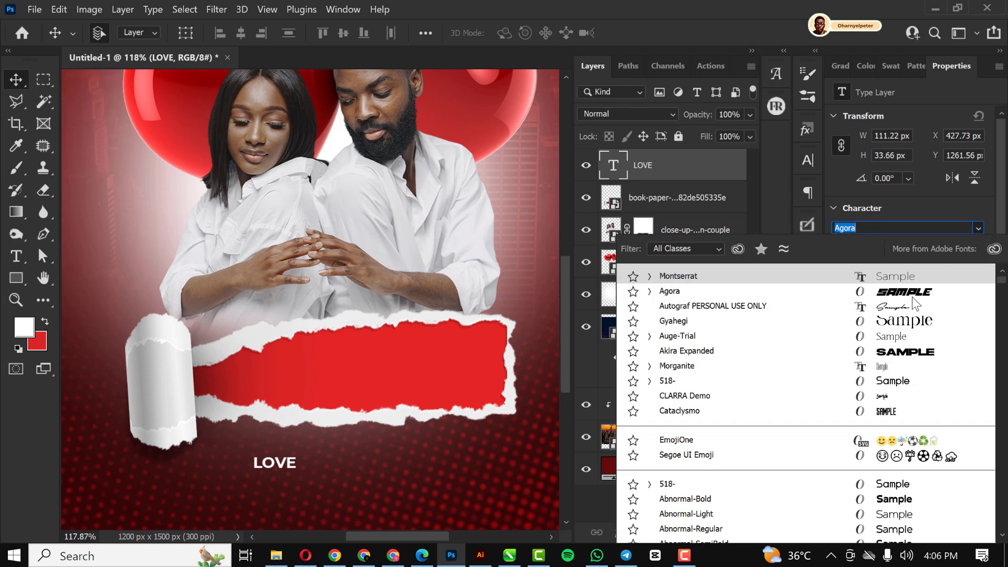
{"action": "left_click", "coordinate": [912, 297]}
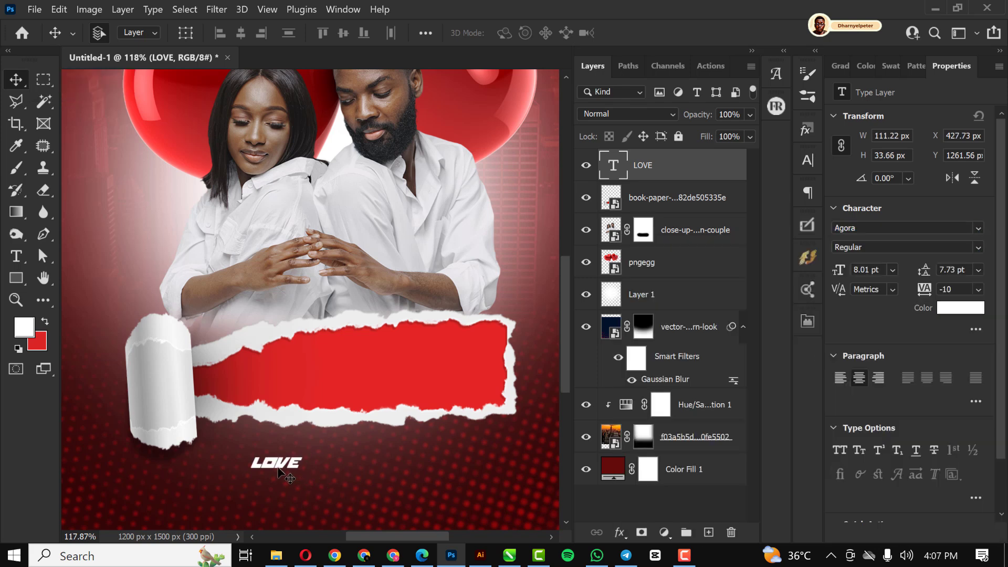
Move LOVE onto the red strip of the torn paper and enlarge it to about 298%
{"action": "left_click_drag", "start_coordinate": [277, 468], "coordinate": [436, 380]}
{"action": "key", "text": "ctrl+t"}
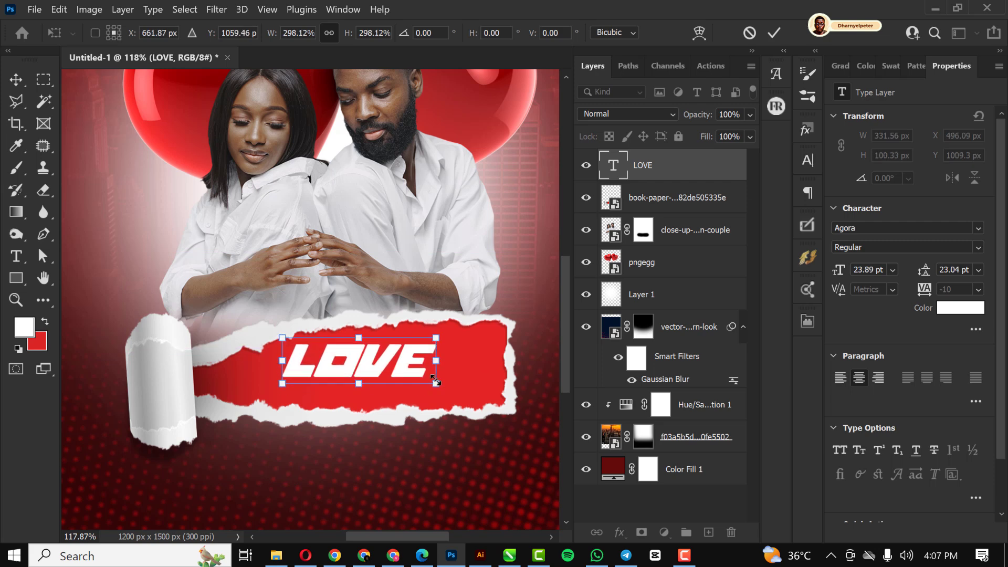
{"action": "key", "text": "Return"}
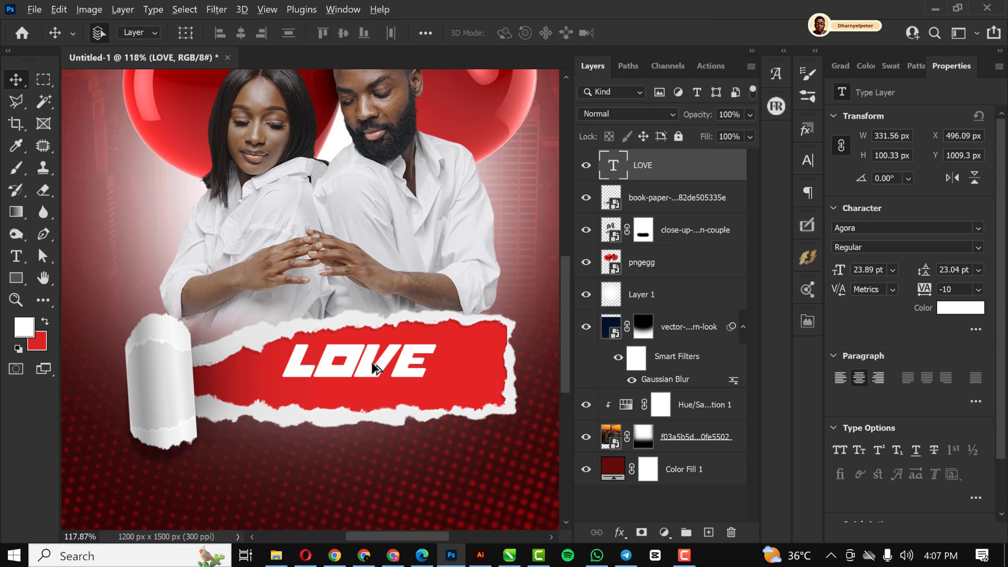
Duplicate the LOVE text layer and nudge the copy 80 px straight down
{"action": "key", "text": "ctrl+j"}
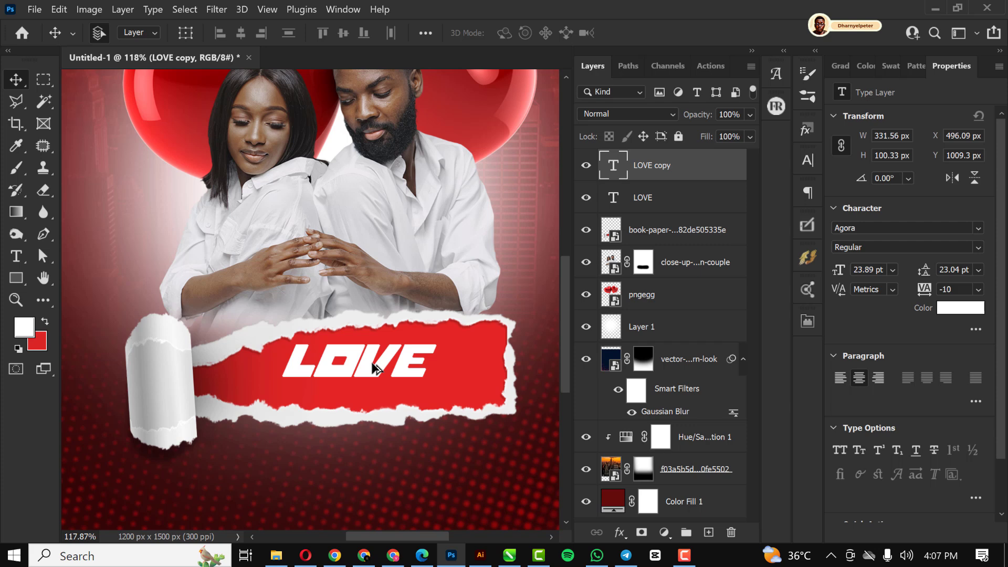
{"action": "key", "text": "shift+Down"}
{"action": "key", "text": "shift+Down"}
{"action": "key", "text": "shift+Down"}
{"action": "key", "text": "shift+Down"}
{"action": "key", "text": "shift+Down"}
{"action": "key", "text": "shift+Down"}
{"action": "key", "text": "shift+Down"}
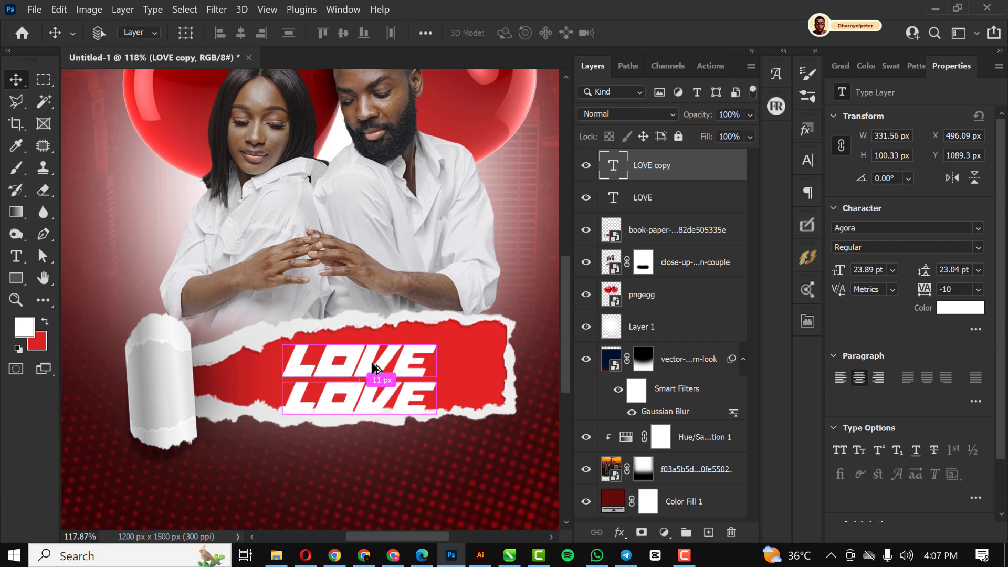
Scale the lower LOVE copy down proportionally to about 54%
{"action": "key", "text": "ctrl+t"}
{"action": "left_click_drag", "start_coordinate": [436, 420], "coordinate": [366, 395]}
{"action": "key", "text": "Return"}
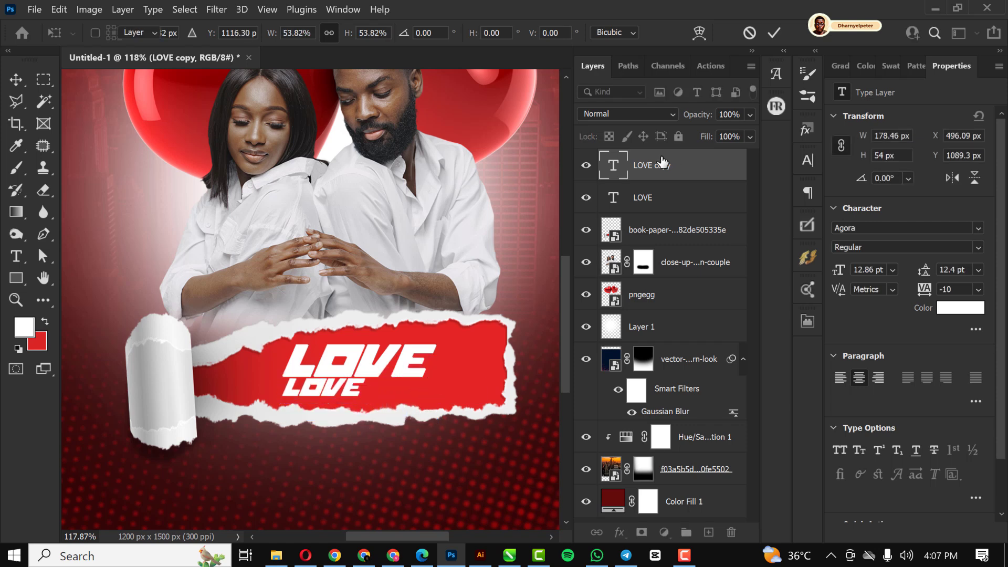
Change the lower copy's text to THEORY and shift it sideways to line up under LOVE
{"action": "double_click", "coordinate": [617, 165]}
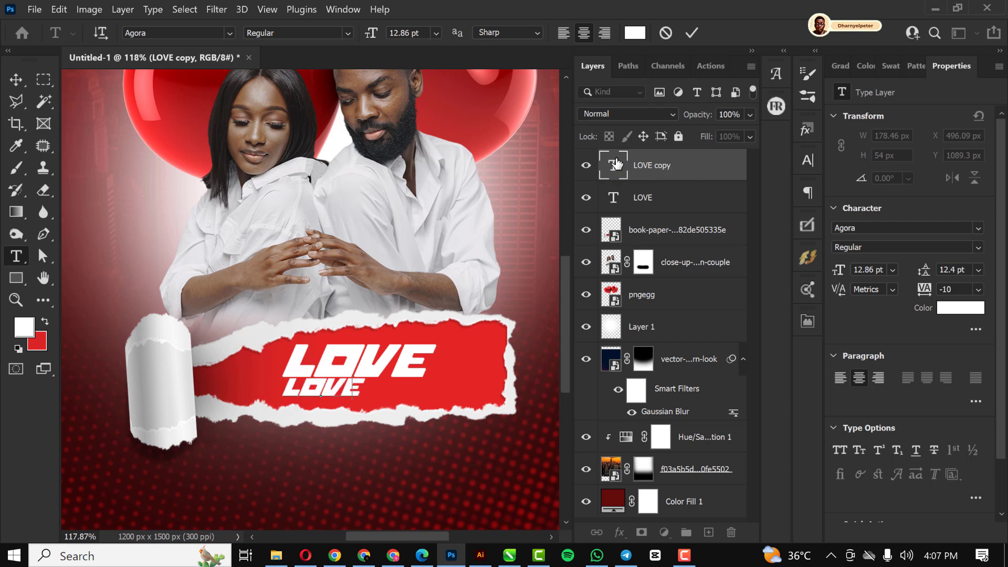
{"action": "type", "text": "THEORY"}
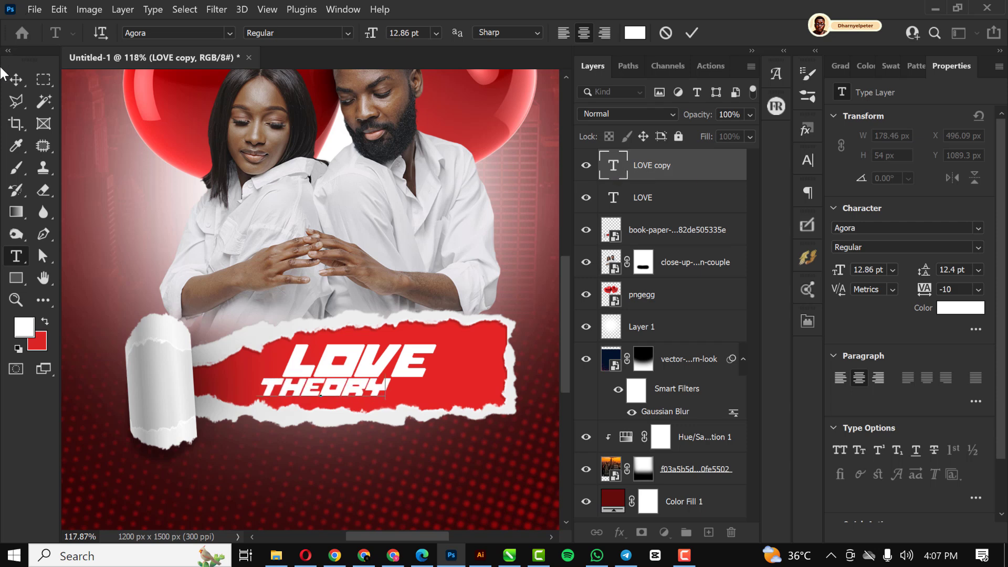
{"action": "key", "text": "ctrl+Return"}
{"action": "left_click_drag", "start_coordinate": [329, 389], "coordinate": [351, 389]}
{"action": "scroll", "coordinate": [353, 391], "scroll_direction": "down", "scroll_amount": 2}
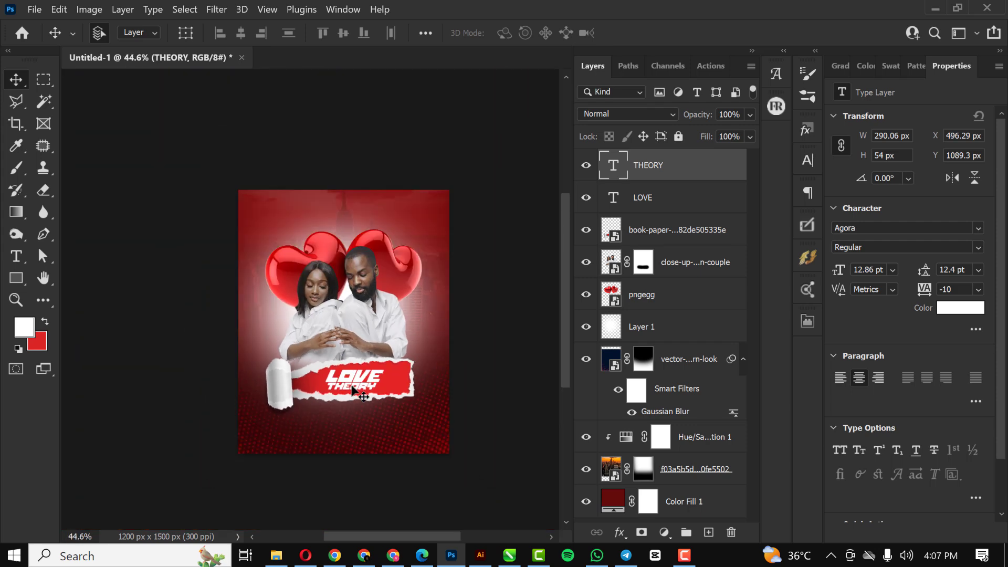
{"action": "scroll", "coordinate": [353, 392], "scroll_direction": "up", "scroll_amount": 3}
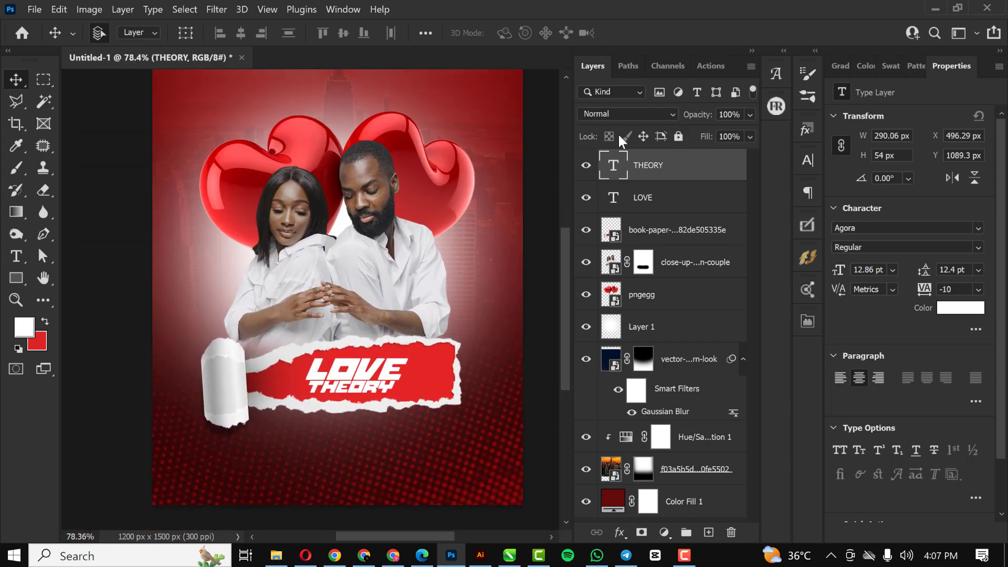
Set the THEORY text's font to Montserrat Bold Italic and scale it down to about 8.63 pt
{"action": "left_click", "coordinate": [945, 232]}
{"action": "type", "text": "MONTSE"}
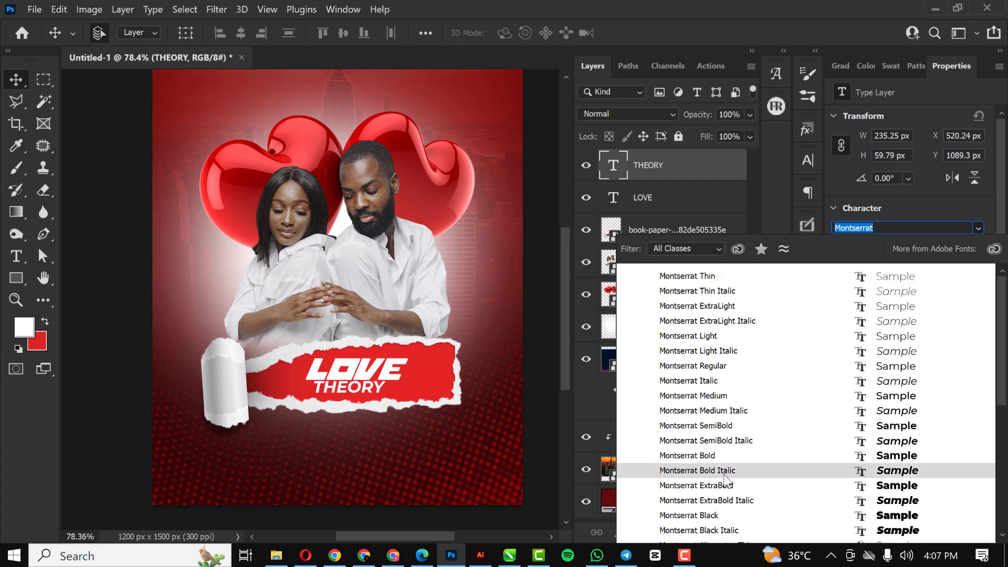
{"action": "left_click", "coordinate": [725, 471]}
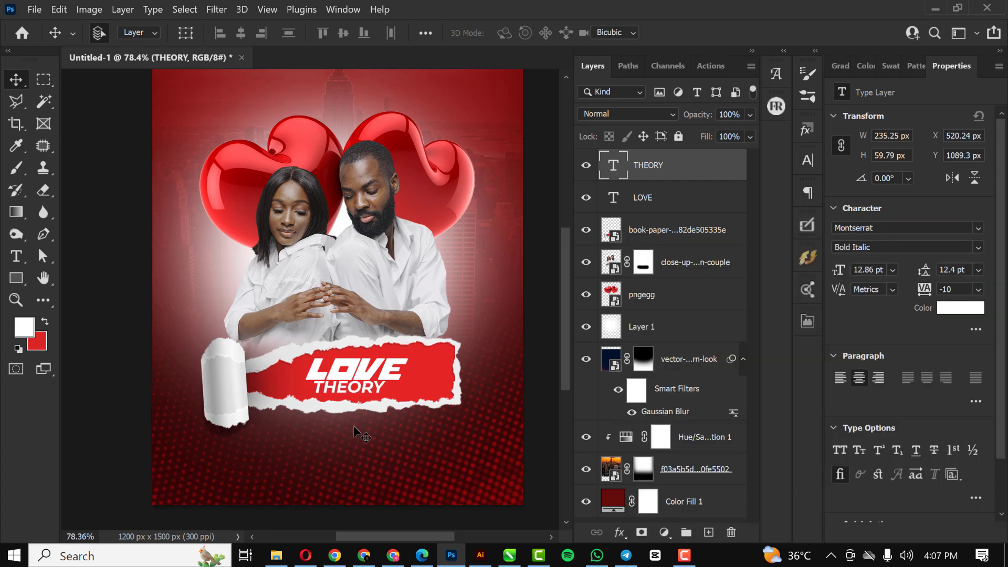
{"action": "key", "text": "ctrl+t"}
{"action": "left_click_drag", "start_coordinate": [389, 403], "coordinate": [356, 397]}
{"action": "key", "text": "Return"}
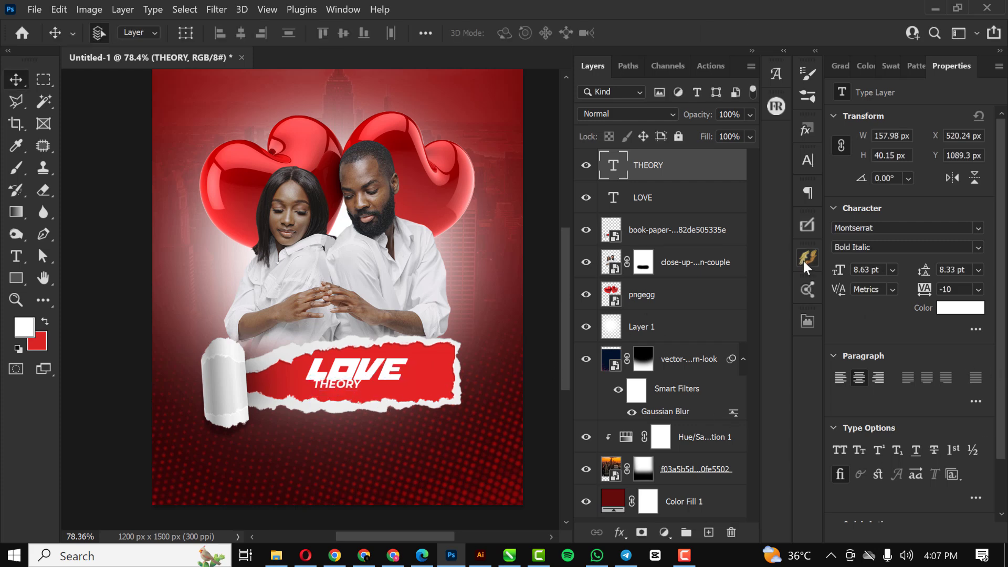
Widen the THEORY text's letter tracking, trying 200 and settling on 900
{"action": "left_click", "coordinate": [965, 289]}
{"action": "type", "text": "200"}
{"action": "key", "text": "Return"}
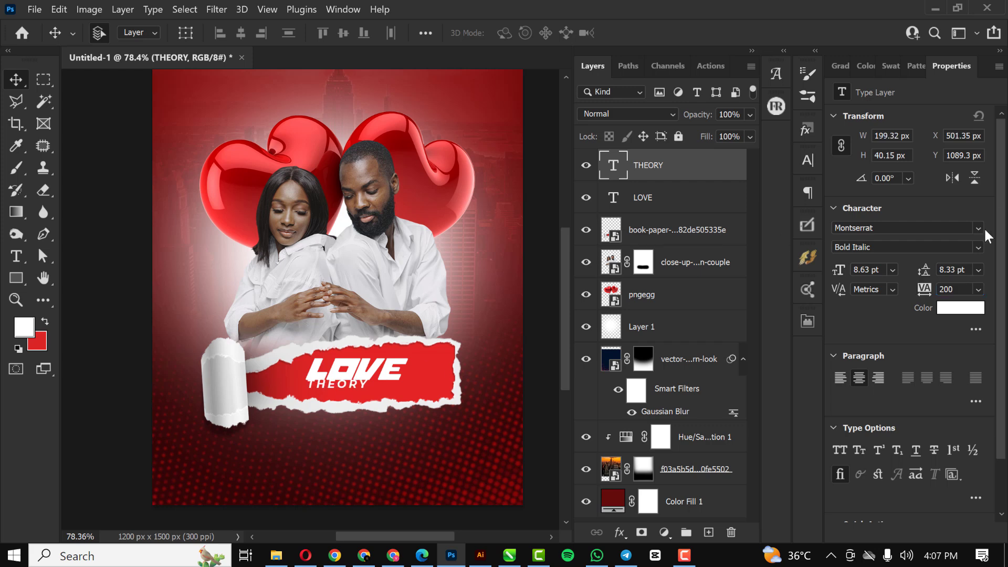
{"action": "left_click", "coordinate": [929, 294]}
{"action": "key", "text": "Return"}
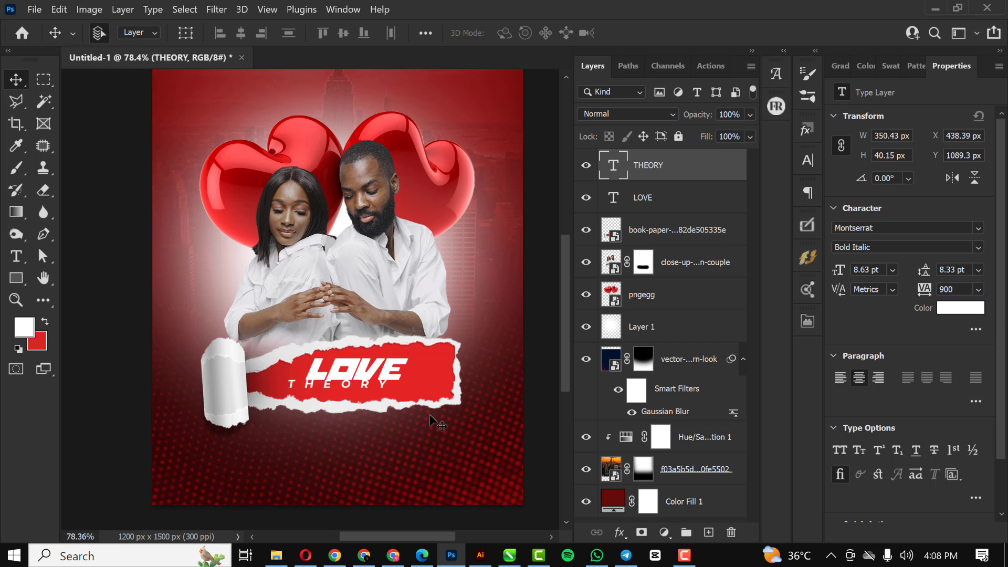
Move the THEORY text directly beneath LOVE, lining up its starting edge with the bottom of the L
{"action": "scroll", "coordinate": [353, 378], "scroll_direction": "up", "scroll_amount": 5}
{"action": "left_click_drag", "start_coordinate": [372, 379], "coordinate": [402, 383]}
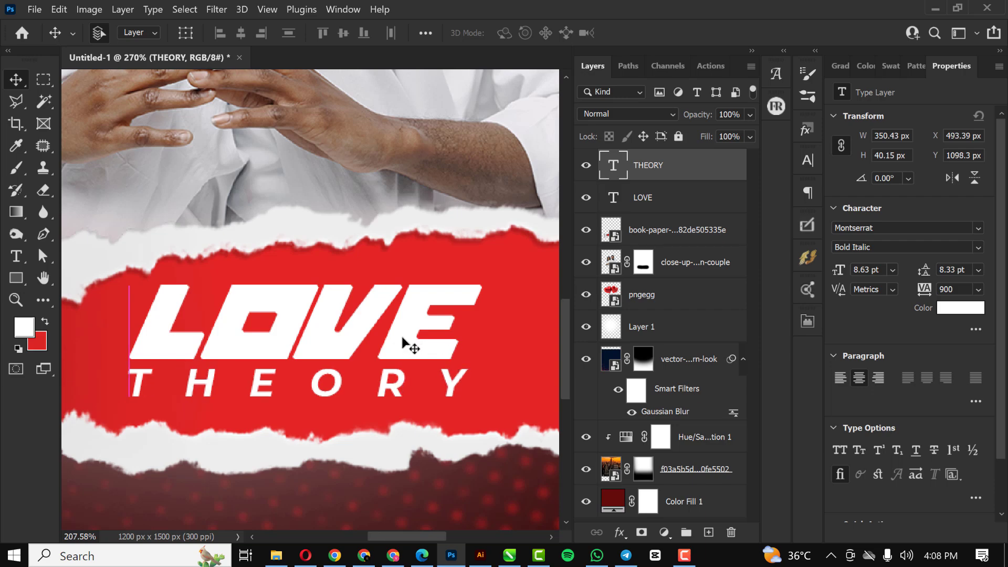
{"action": "scroll", "coordinate": [402, 334], "scroll_direction": "down", "scroll_amount": 6}
{"action": "scroll", "coordinate": [367, 396], "scroll_direction": "up", "scroll_amount": 4}
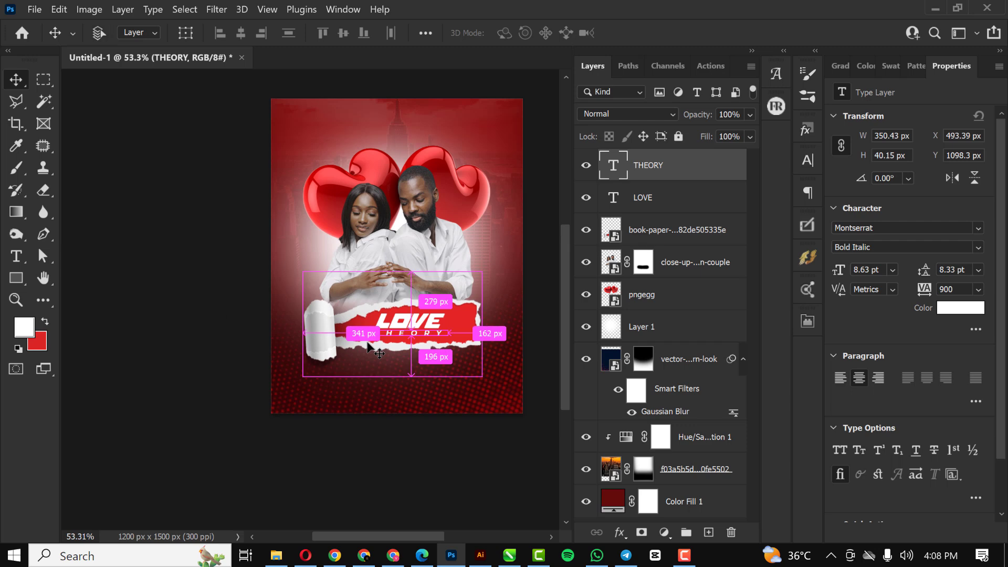
{"action": "scroll", "coordinate": [368, 342], "scroll_direction": "up", "scroll_amount": 2}
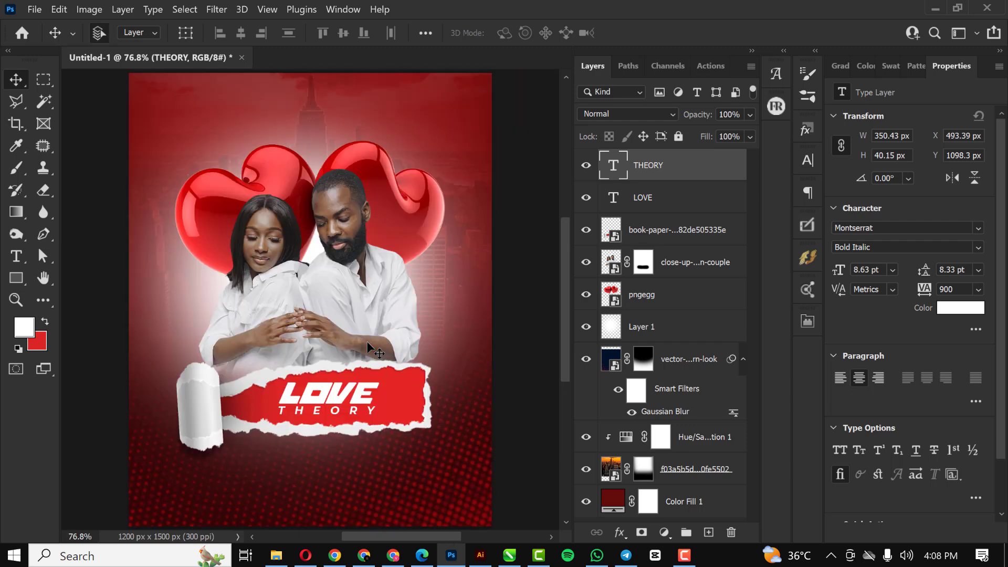
{"action": "scroll", "coordinate": [318, 218], "scroll_direction": "down", "scroll_amount": 2}
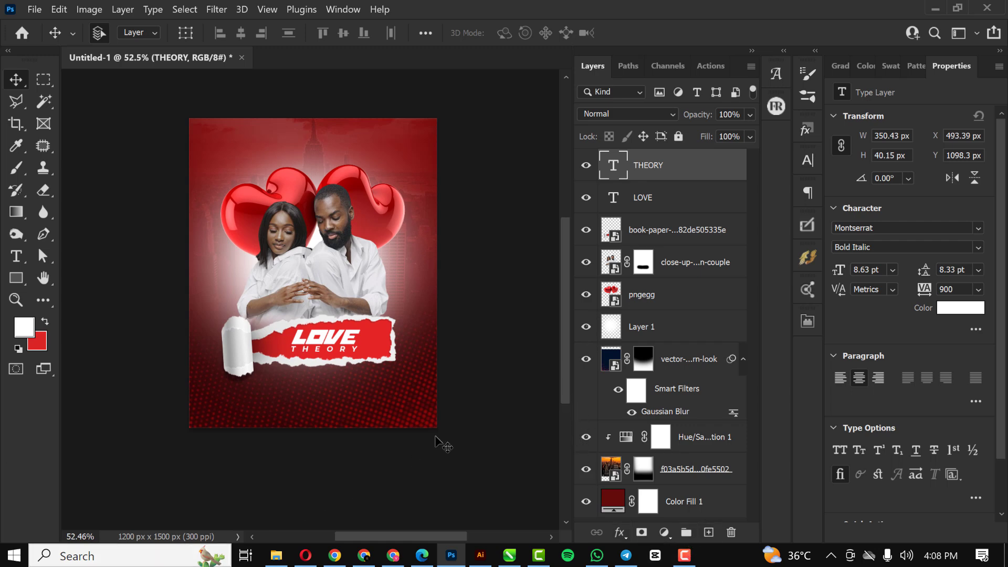
Nudge the torn-paper image right to X 154 px, leaving the THEORY layer selected
{"action": "left_click", "coordinate": [267, 345]}
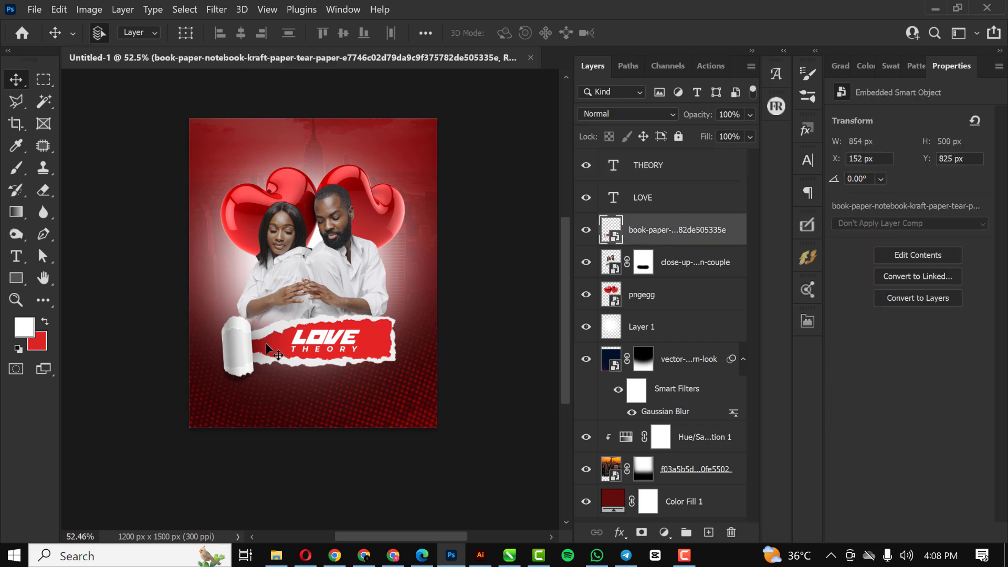
{"action": "key", "text": "Right"}
{"action": "left_click", "coordinate": [689, 164]}
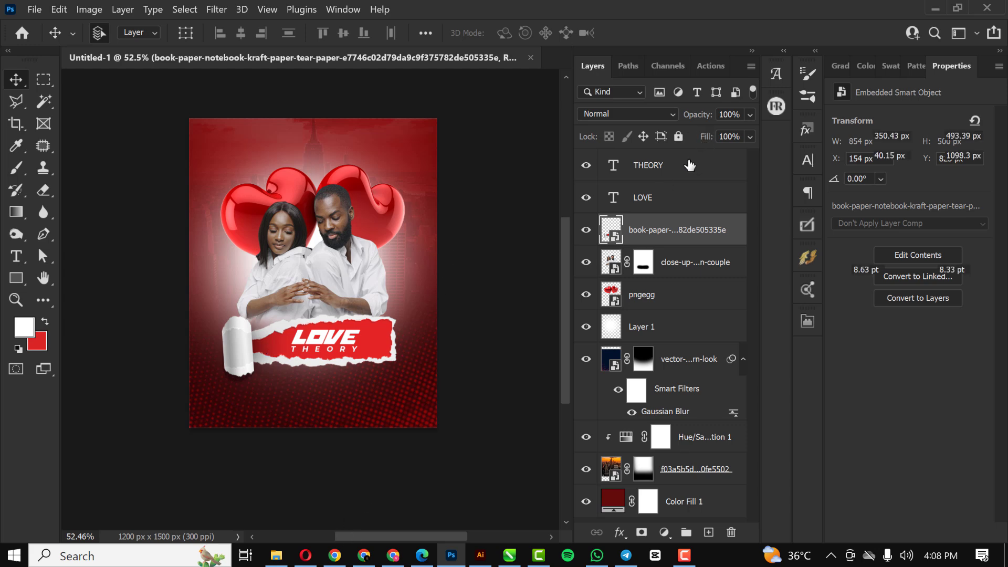
Place ADDRESS & VENUE.png as the top layer, scaling it slightly and positioning its text below the torn paper
{"action": "left_click", "coordinate": [276, 556]}
{"action": "left_click_drag", "start_coordinate": [188, 138], "coordinate": [301, 395]}
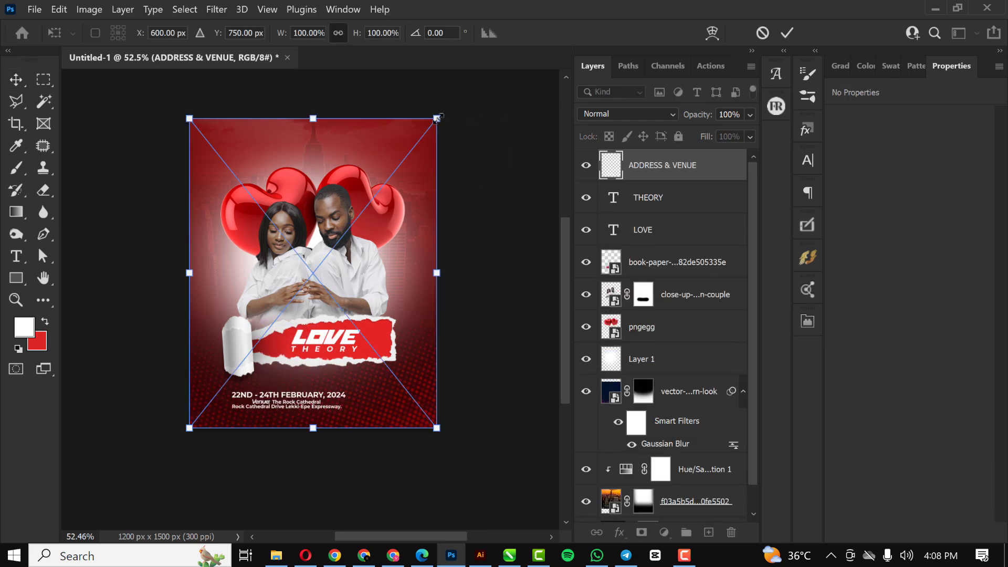
{"action": "left_click_drag", "start_coordinate": [438, 118], "coordinate": [432, 124]}
{"action": "left_click_drag", "start_coordinate": [346, 393], "coordinate": [351, 394]}
{"action": "key", "text": "Return"}
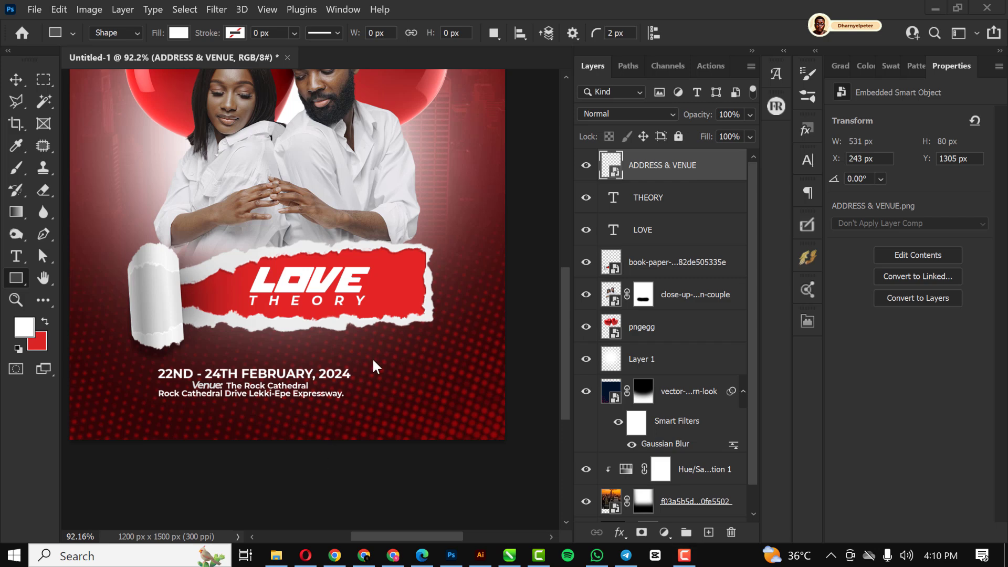
Draw a rectangle about 214 by 105 px beside the date and venue text and fill it with dark red #5f0707
{"action": "scroll", "coordinate": [347, 394], "scroll_direction": "down", "scroll_amount": 2}
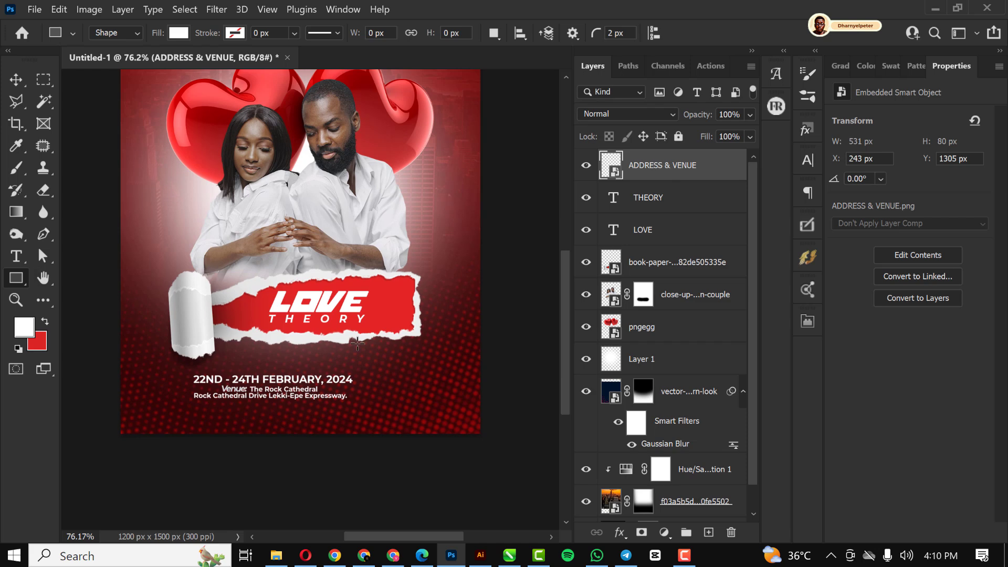
{"action": "left_click_drag", "start_coordinate": [368, 373], "coordinate": [432, 405]}
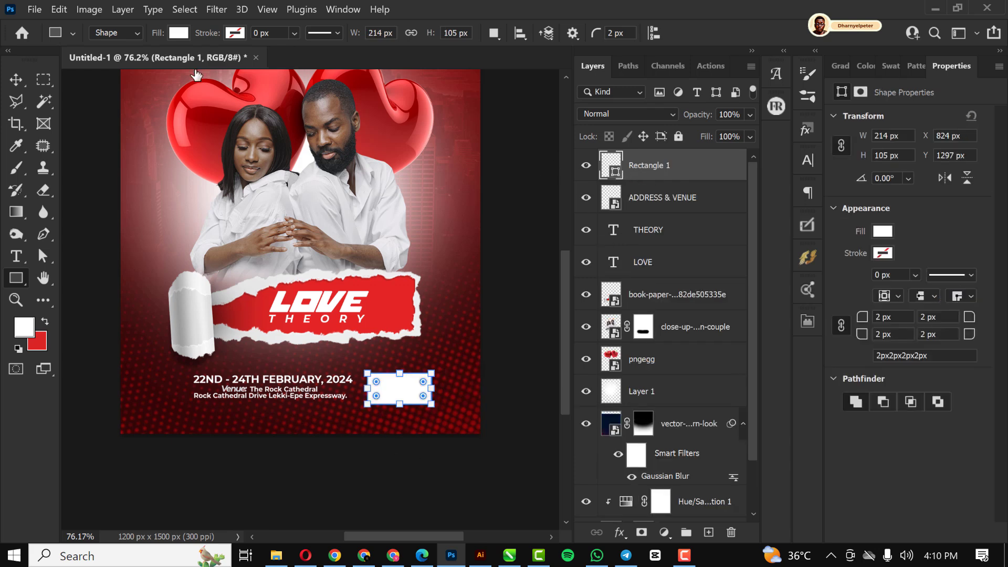
{"action": "key", "text": "i"}
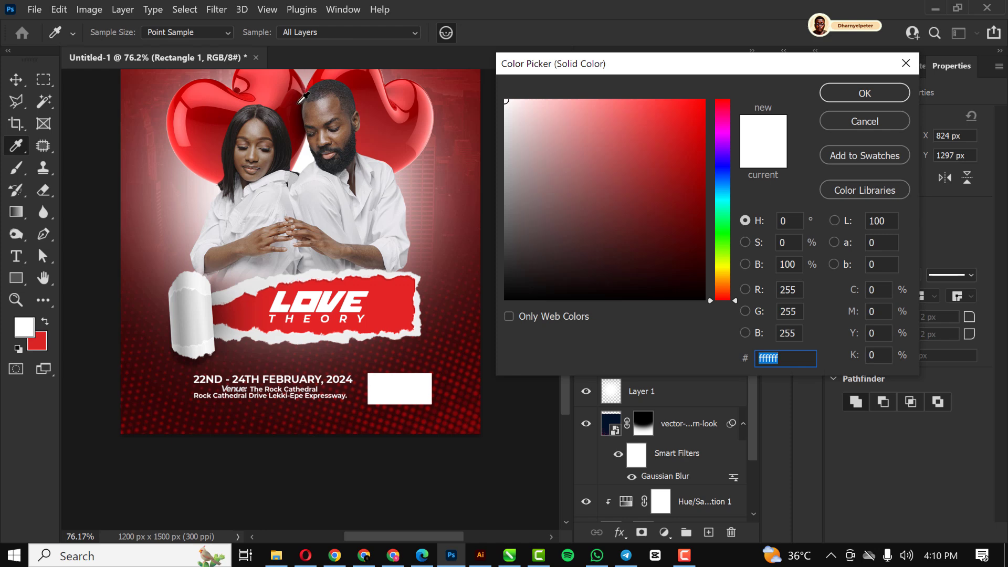
{"action": "left_click", "coordinate": [291, 108]}
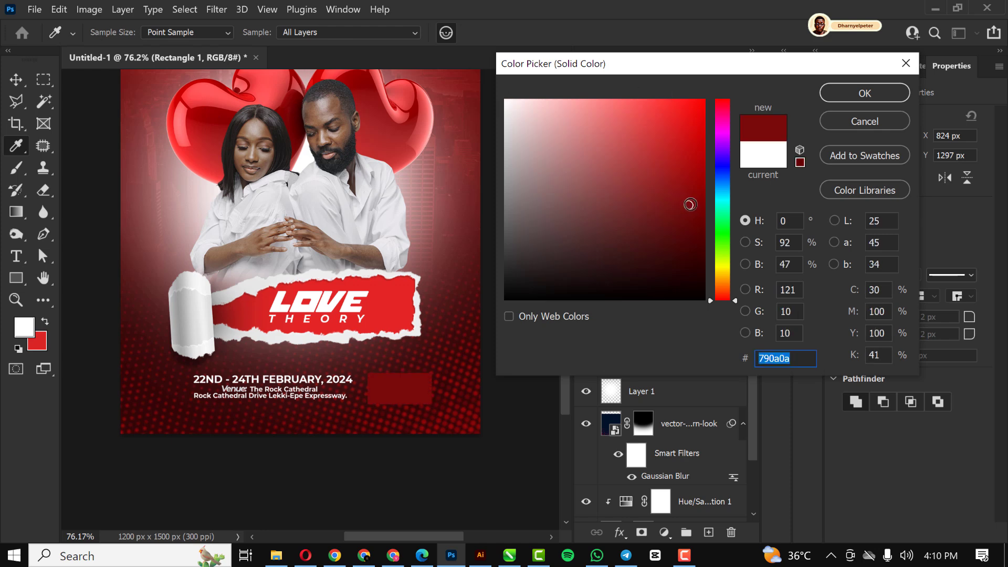
{"action": "left_click_drag", "start_coordinate": [690, 204], "coordinate": [691, 226]}
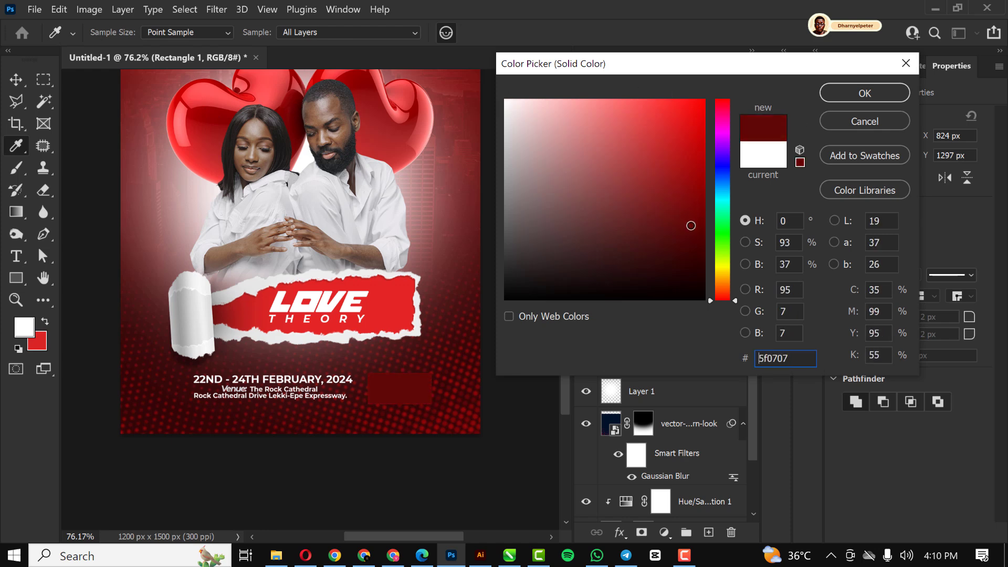
{"action": "left_click", "coordinate": [840, 94]}
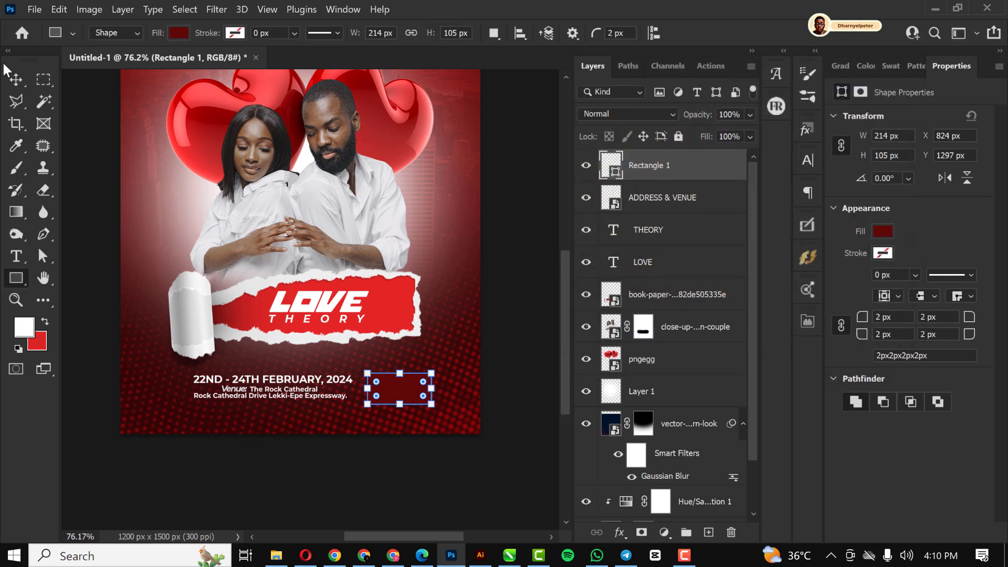
{"action": "left_click", "coordinate": [15, 78]}
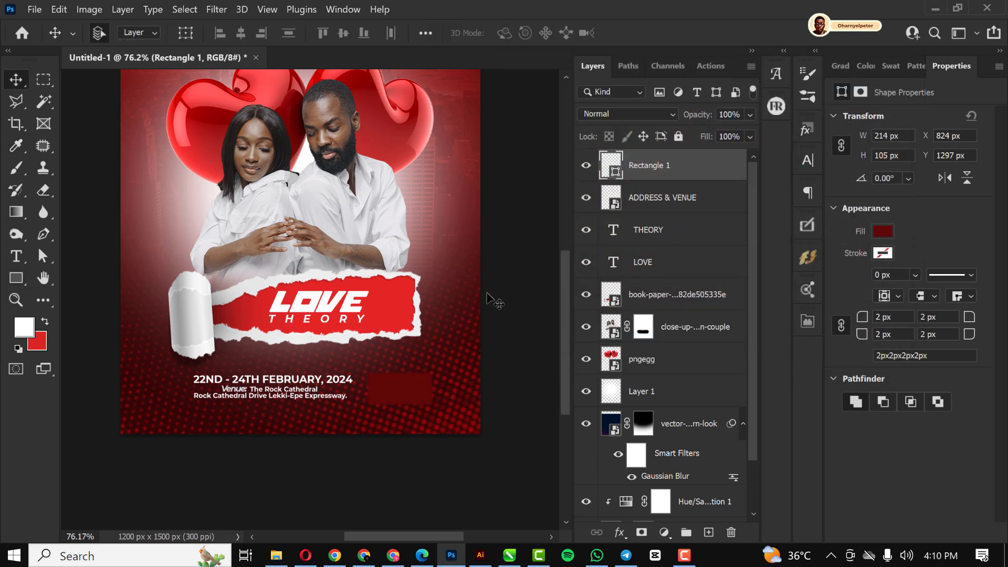
Add a separate white text layer reading 5PM just above the dark red rectangle
{"action": "left_click", "coordinate": [15, 256]}
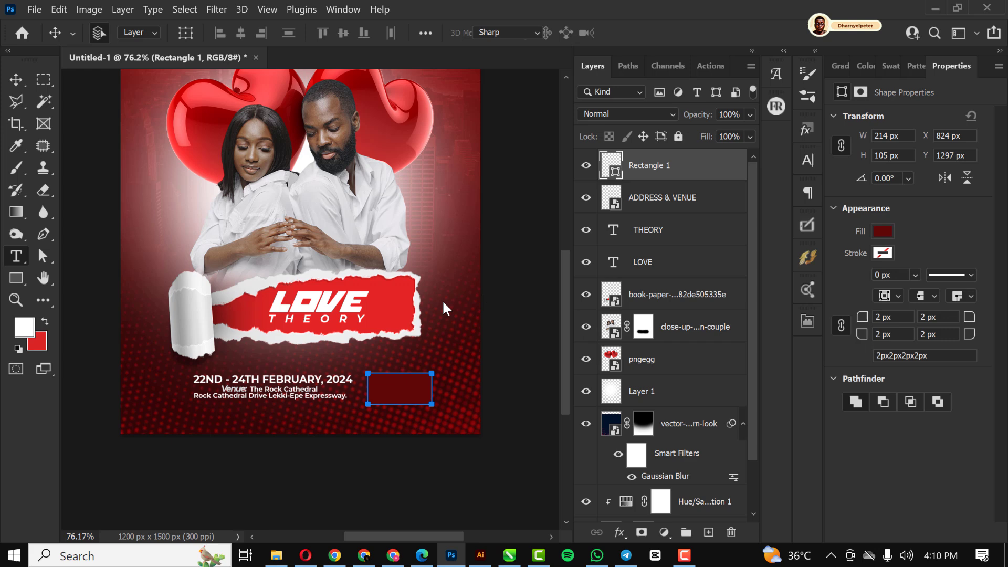
{"action": "left_click", "coordinate": [438, 348]}
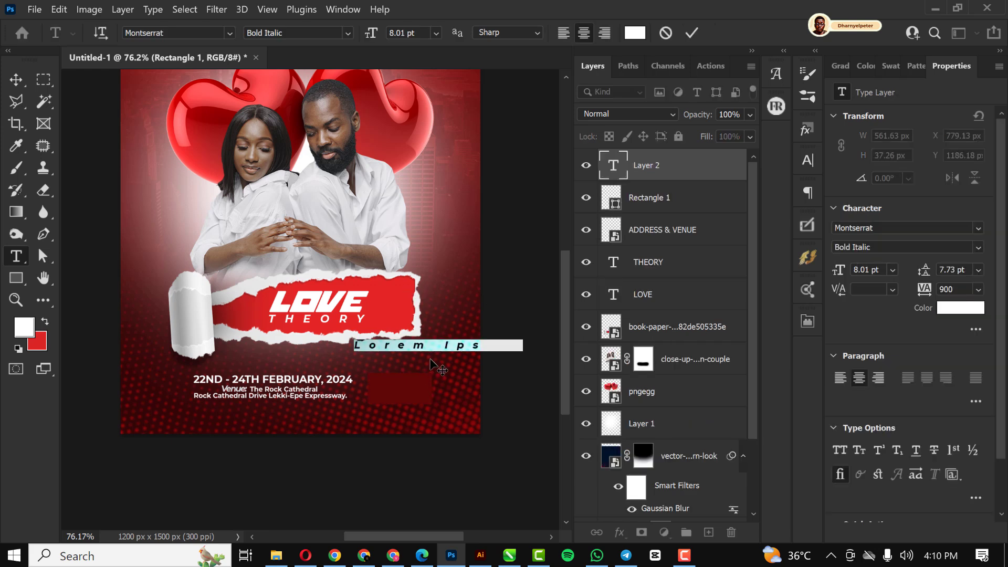
{"action": "left_click", "coordinate": [431, 362]}
{"action": "key", "text": "ctrl+a"}
{"action": "type", "text": "5 PM"}
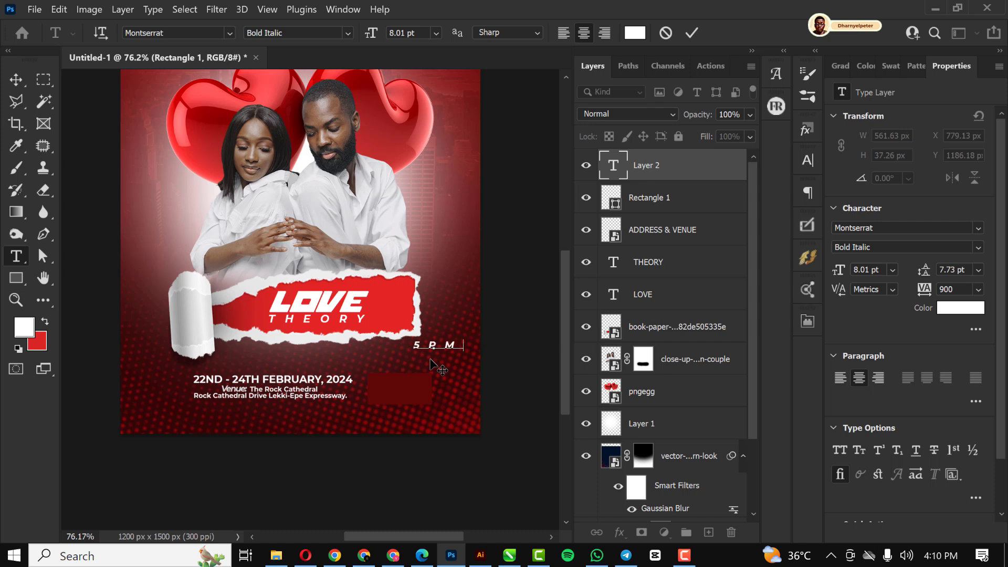
{"action": "left_click", "coordinate": [16, 79]}
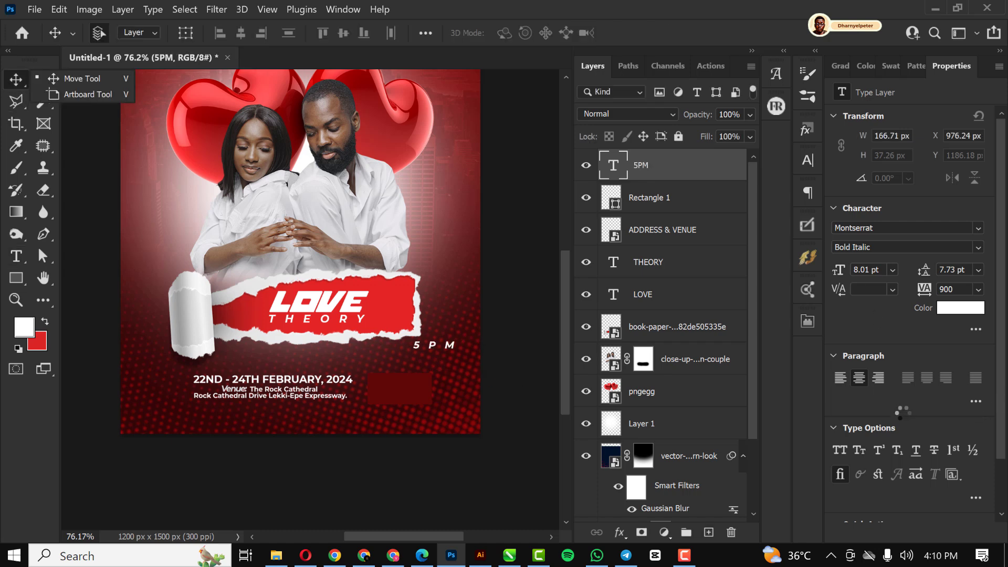
Set the 5PM text's letter tracking to -75 and its Montserrat style to Black Italic
{"action": "left_click", "coordinate": [978, 289]}
{"action": "left_click", "coordinate": [959, 314]}
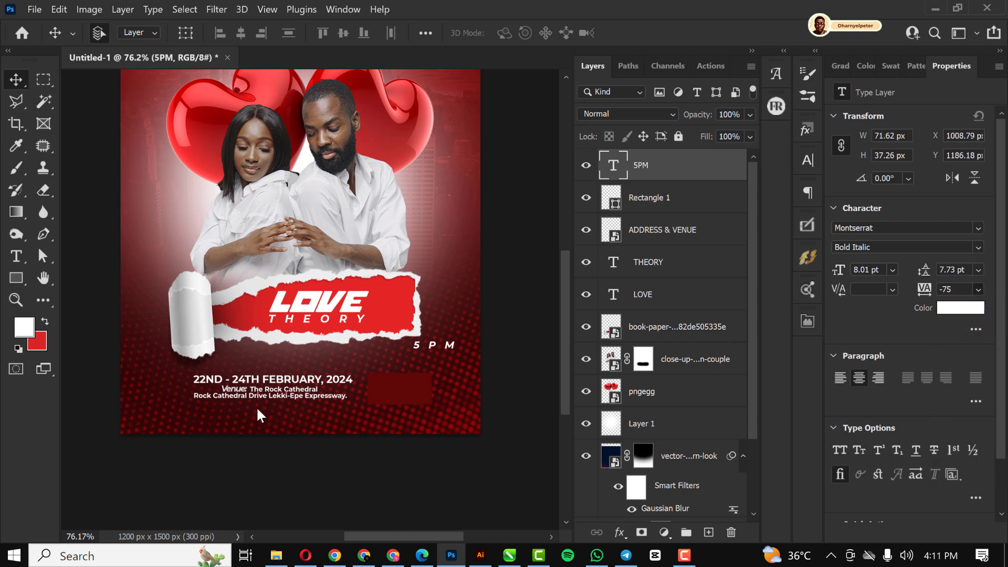
{"action": "key", "text": "ctrl+t"}
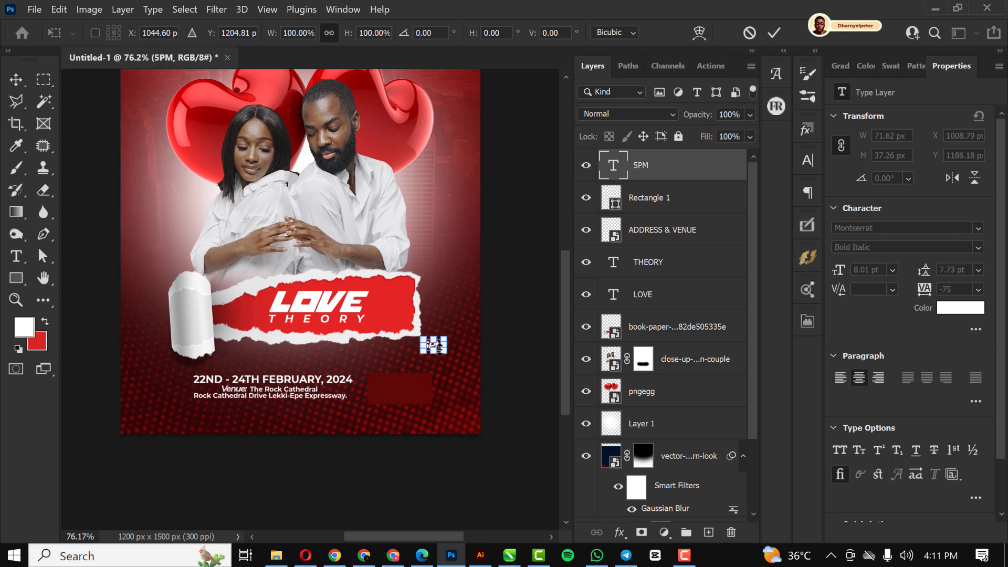
{"action": "key", "text": "Return"}
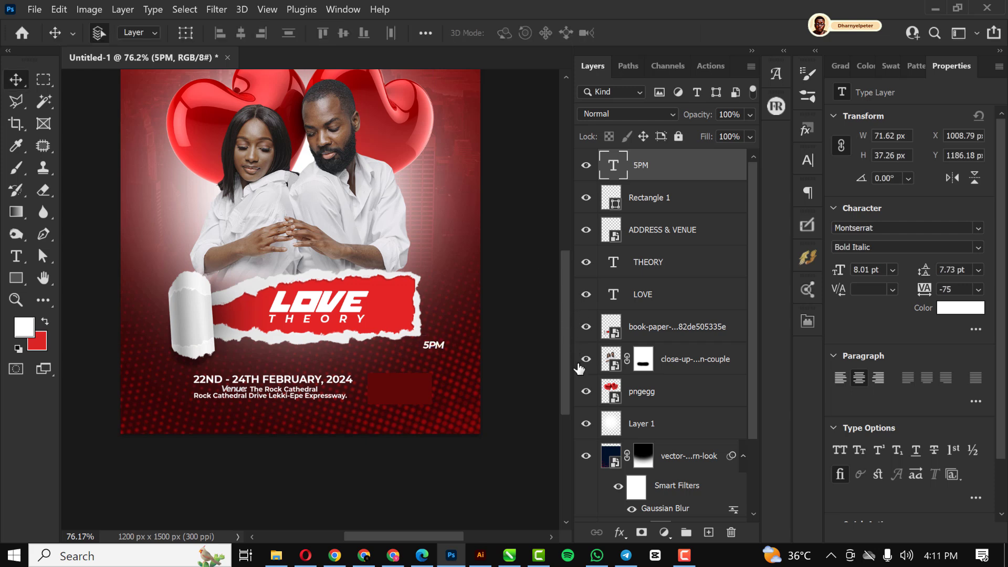
{"action": "left_click", "coordinate": [977, 248]}
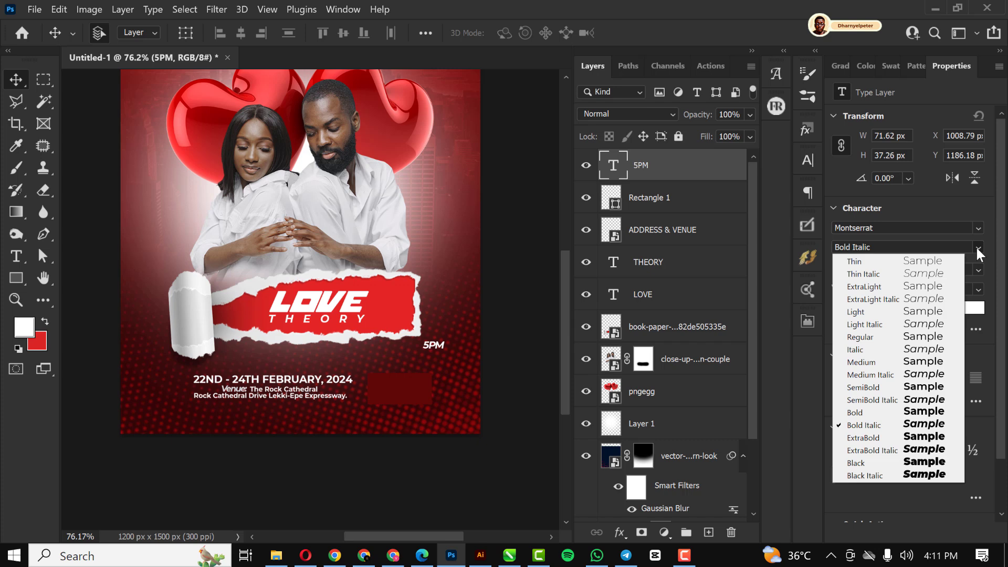
{"action": "left_click", "coordinate": [861, 475]}
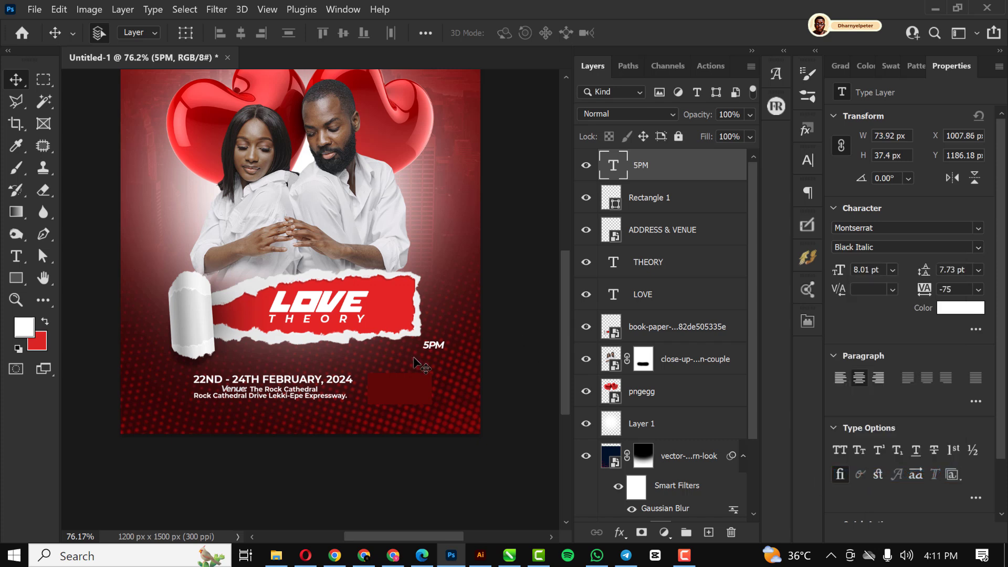
Move the 5PM text onto the centre of the dark red rectangle and scale it up proportionally to about 191%
{"action": "left_click_drag", "start_coordinate": [433, 351], "coordinate": [401, 396]}
{"action": "scroll", "coordinate": [401, 396], "scroll_direction": "up", "scroll_amount": 5}
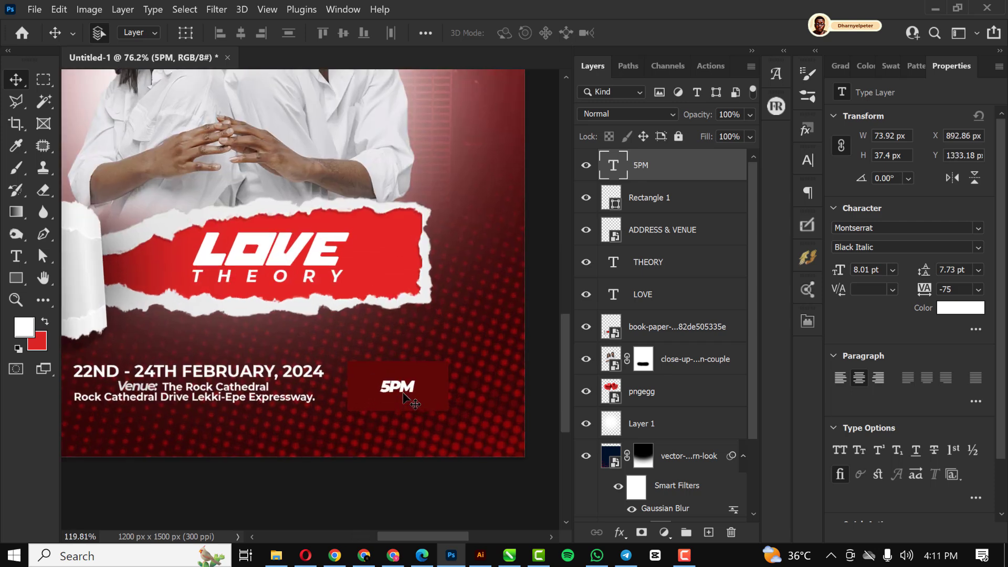
{"action": "key", "text": "ctrl+t"}
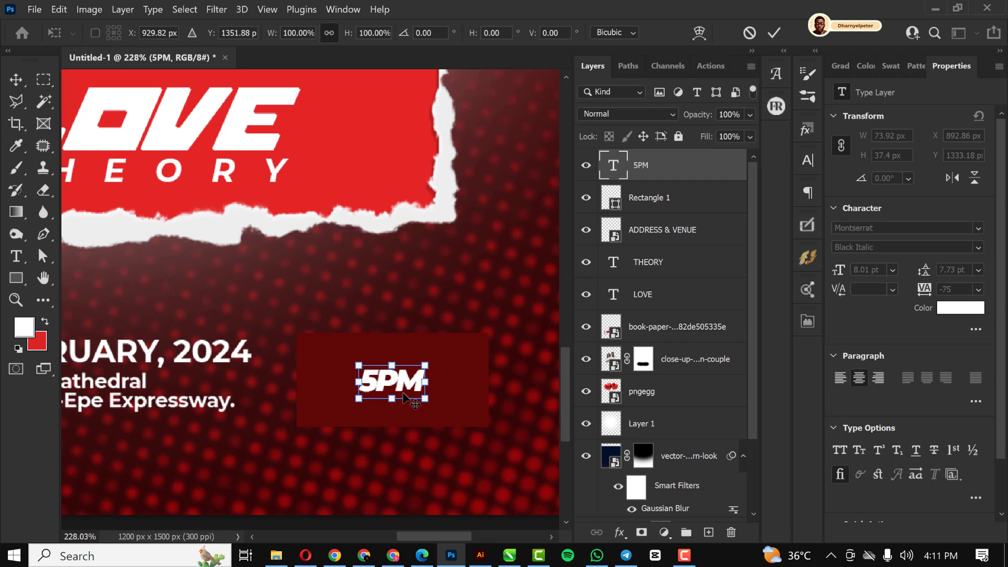
{"action": "left_click_drag", "start_coordinate": [429, 398], "coordinate": [448, 402]}
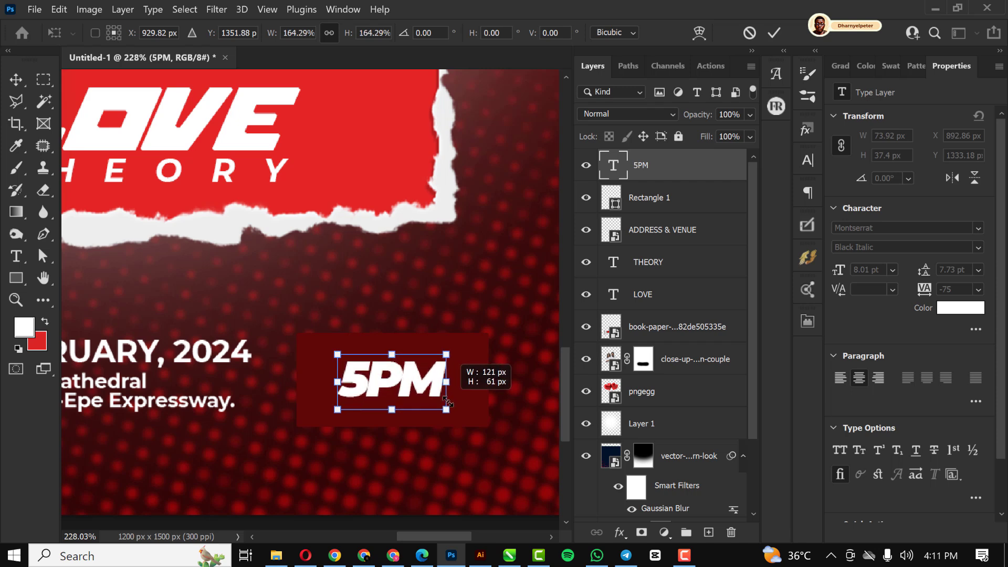
{"action": "left_click_drag", "start_coordinate": [448, 402], "coordinate": [460, 404]}
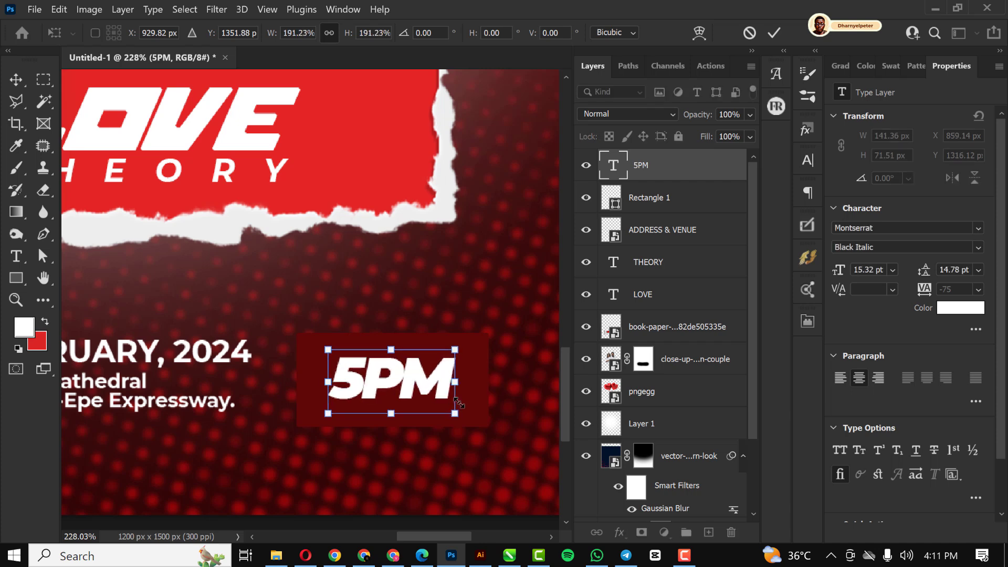
{"action": "key", "text": "Return"}
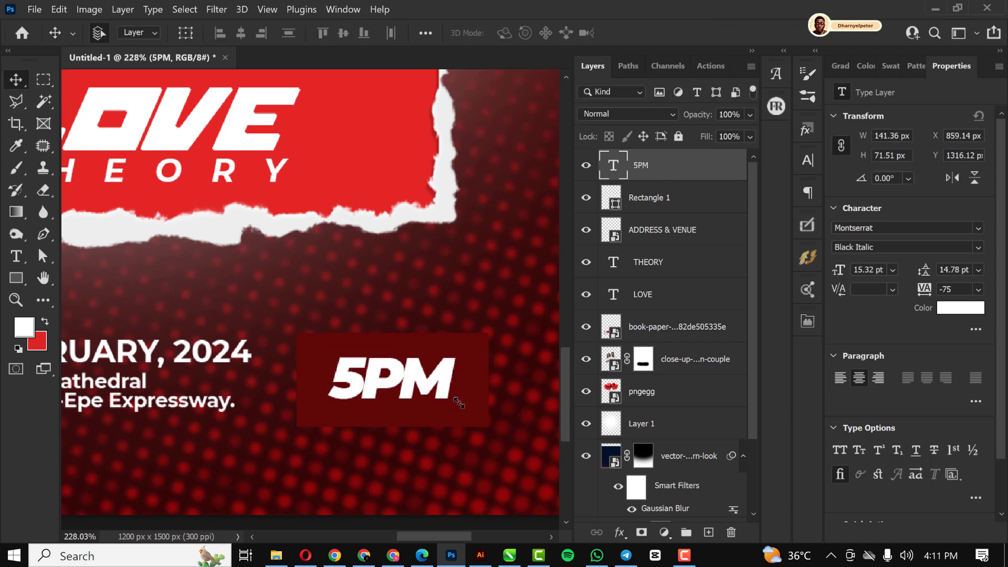
{"action": "scroll", "coordinate": [426, 321], "scroll_direction": "down", "scroll_amount": 6}
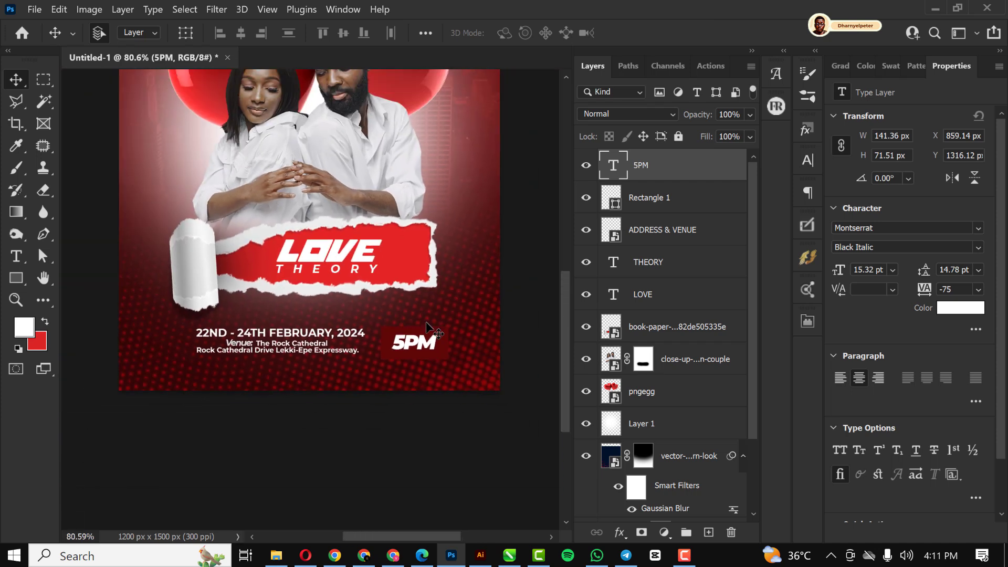
{"action": "scroll", "coordinate": [427, 324], "scroll_direction": "down", "scroll_amount": 2}
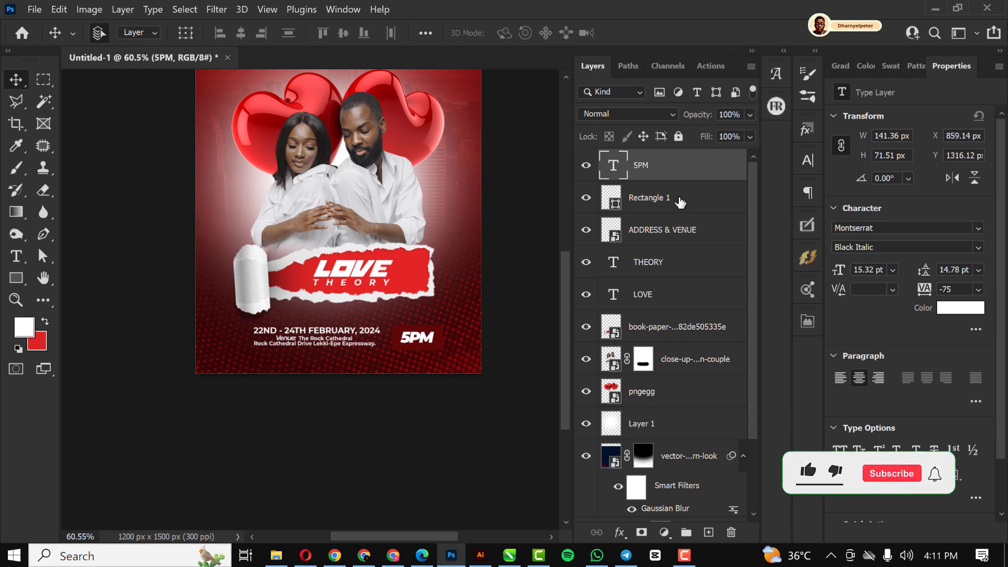
Add a blank layer above the dark red rectangle and clip it to the rectangle with a clipping mask
{"action": "left_click", "coordinate": [651, 198]}
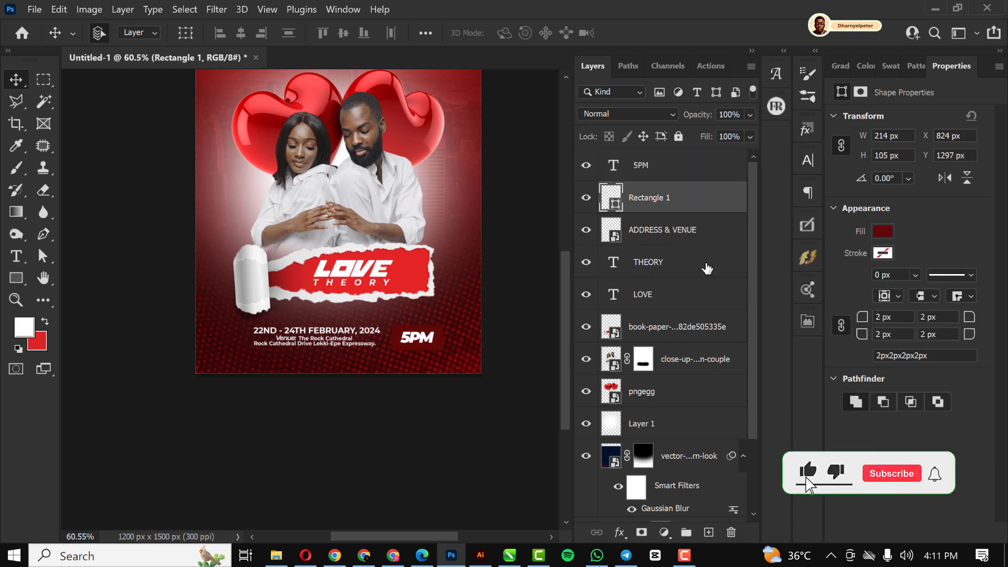
{"action": "left_click", "coordinate": [709, 532]}
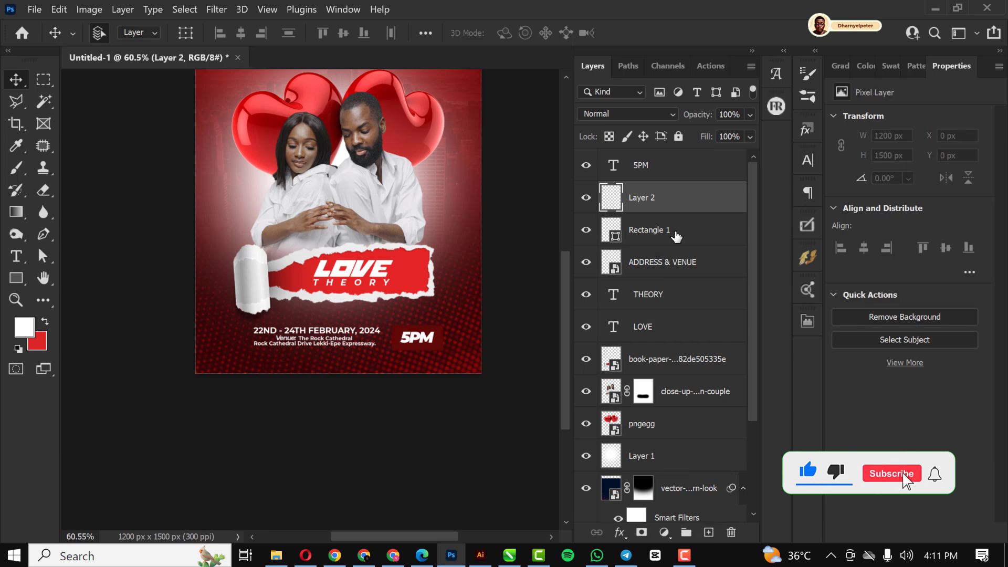
{"action": "right_click", "coordinate": [704, 210]}
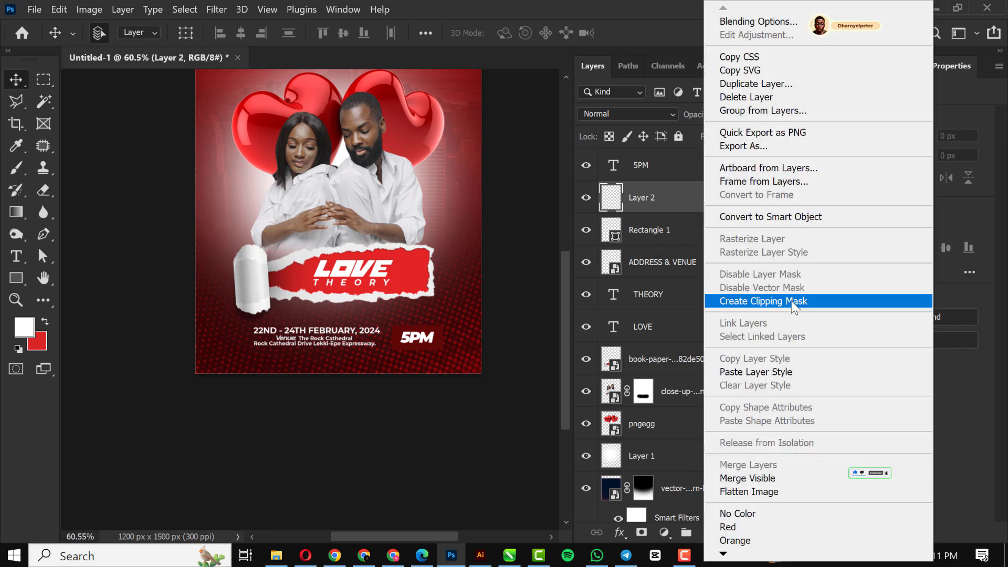
{"action": "left_click", "coordinate": [792, 300]}
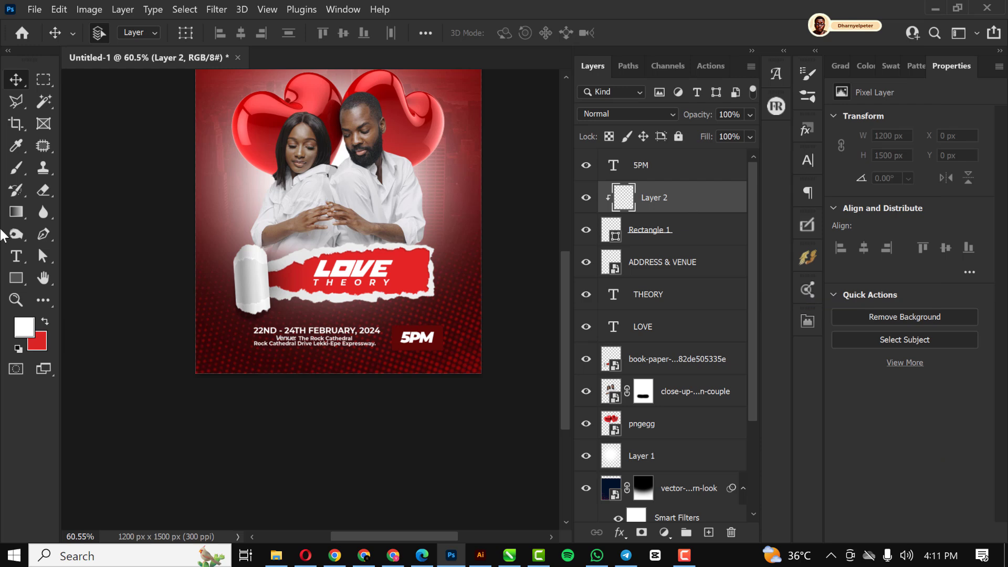
Paint soft red highlights around the edges of the 5PM rectangle on the clipped layer, using a 175 px soft brush in red
{"action": "left_click", "coordinate": [43, 321]}
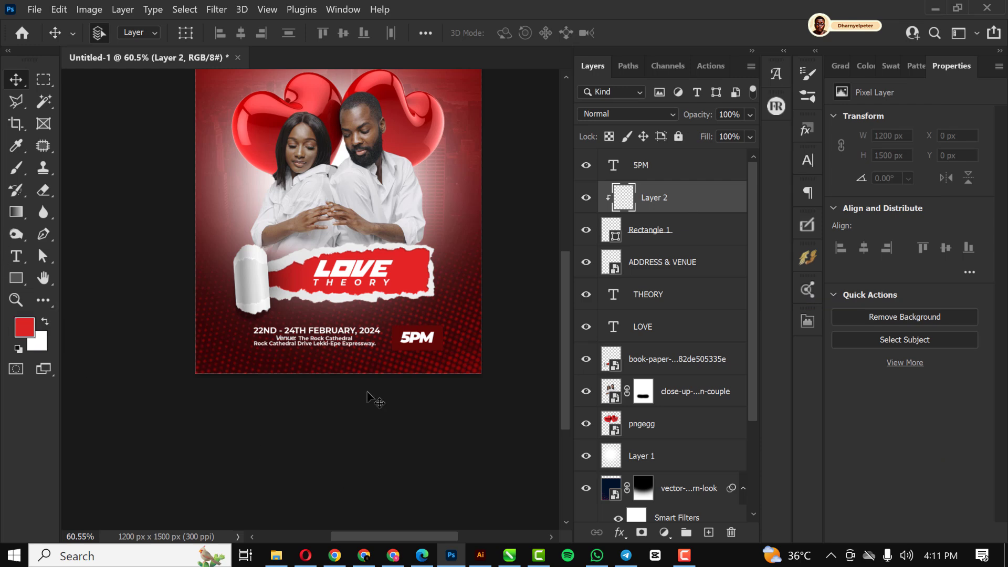
{"action": "scroll", "coordinate": [407, 323], "scroll_direction": "up", "scroll_amount": 5}
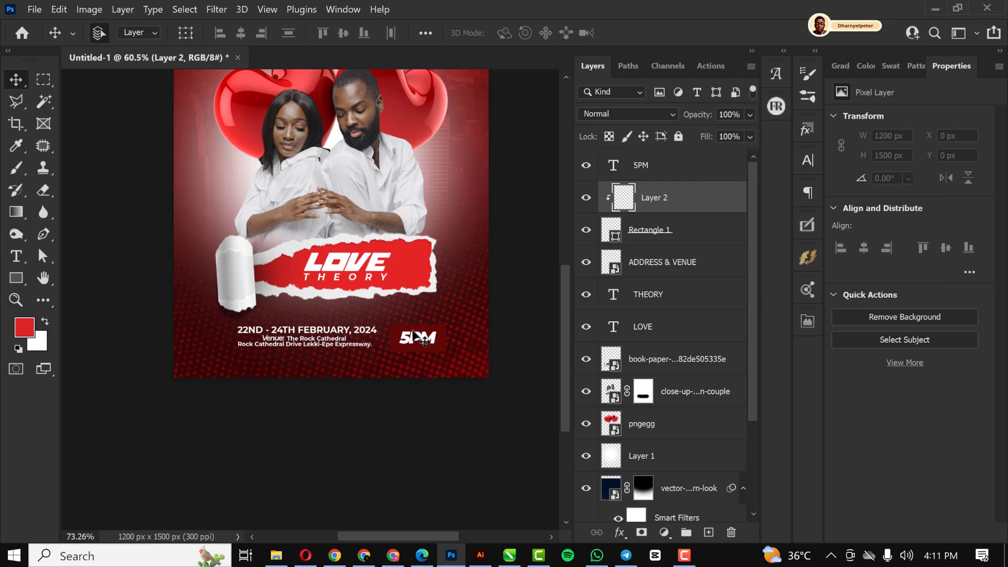
{"action": "key", "text": "b"}
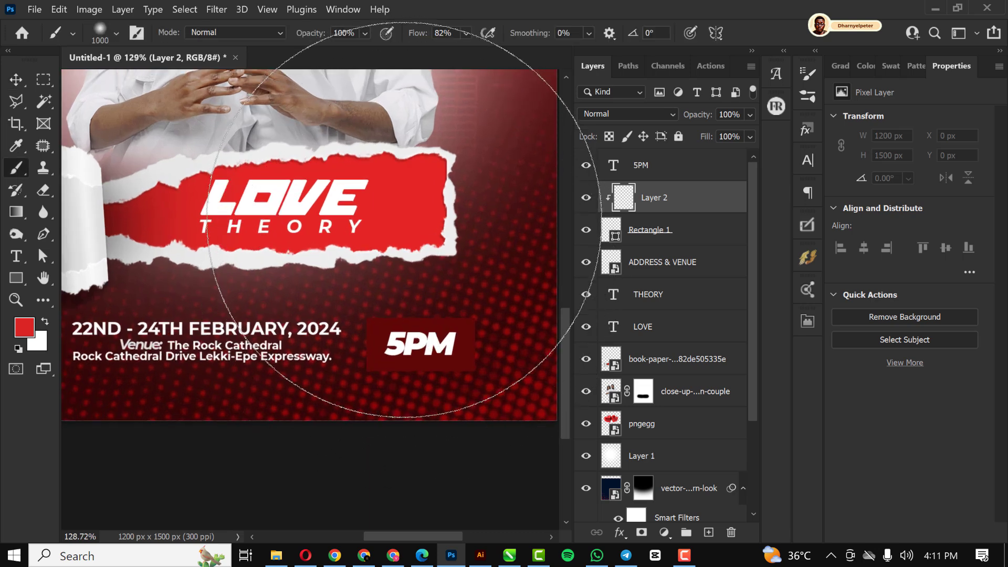
{"action": "key", "text": "bracketleft"}
{"action": "key", "text": "bracketleft"}
{"action": "key", "text": "bracketleft"}
{"action": "key", "text": "bracketleft"}
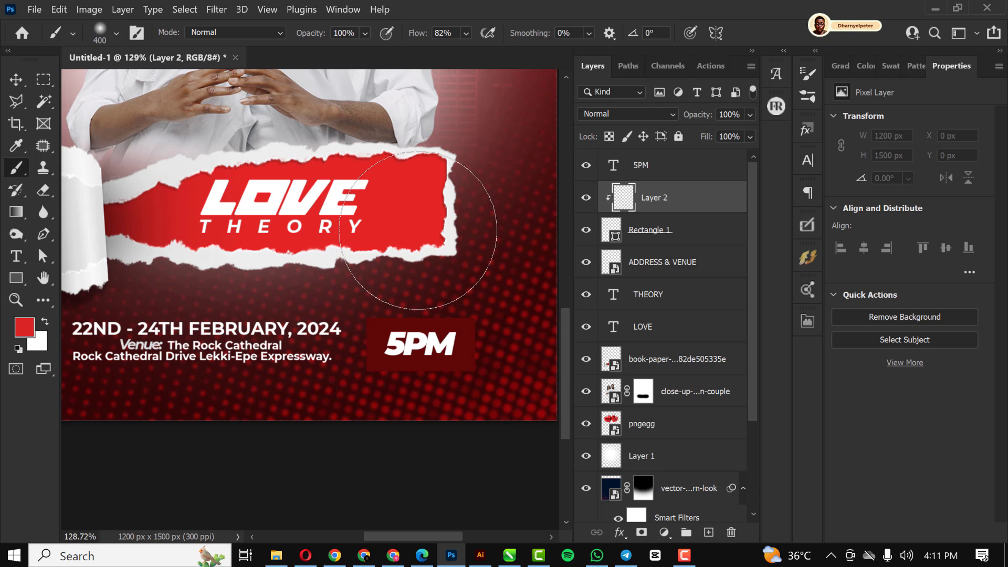
{"action": "key", "text": "bracketleft"}
{"action": "key", "text": "bracketleft"}
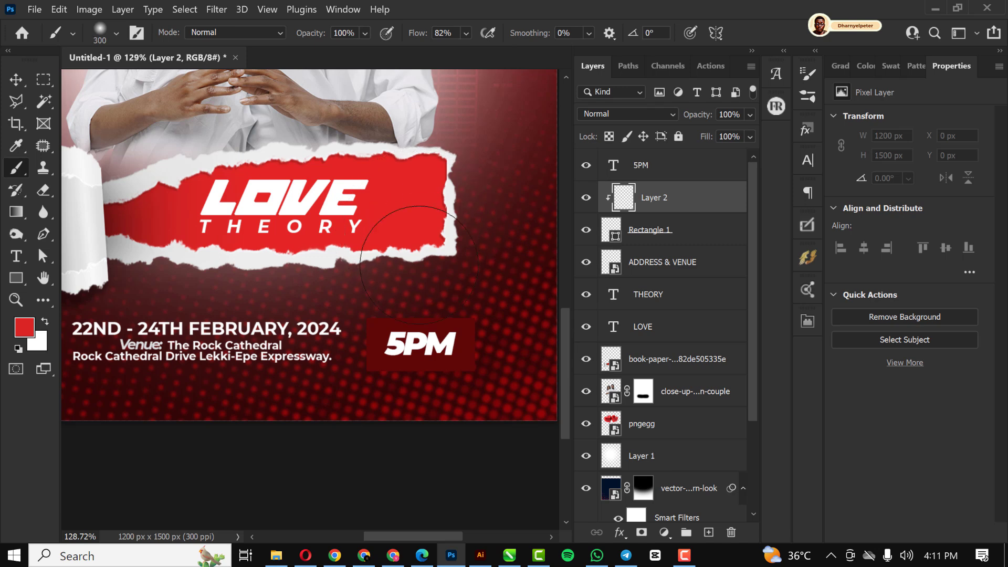
{"action": "key", "text": "bracketleft"}
{"action": "left_click", "coordinate": [420, 297]}
{"action": "mouse_move", "coordinate": [420, 296]}
{"action": "left_mouse_down"}
{"action": "mouse_move", "coordinate": [370, 360]}
{"action": "mouse_move", "coordinate": [333, 353]}
{"action": "left_mouse_up"}
{"action": "left_click_drag", "start_coordinate": [485, 372], "coordinate": [502, 371]}
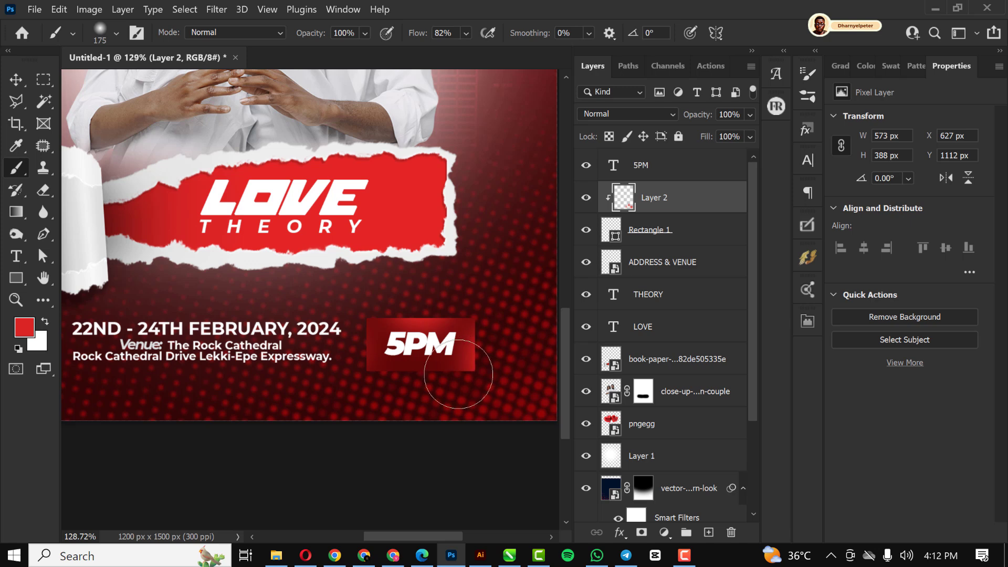
{"action": "left_click_drag", "start_coordinate": [405, 401], "coordinate": [411, 399]}
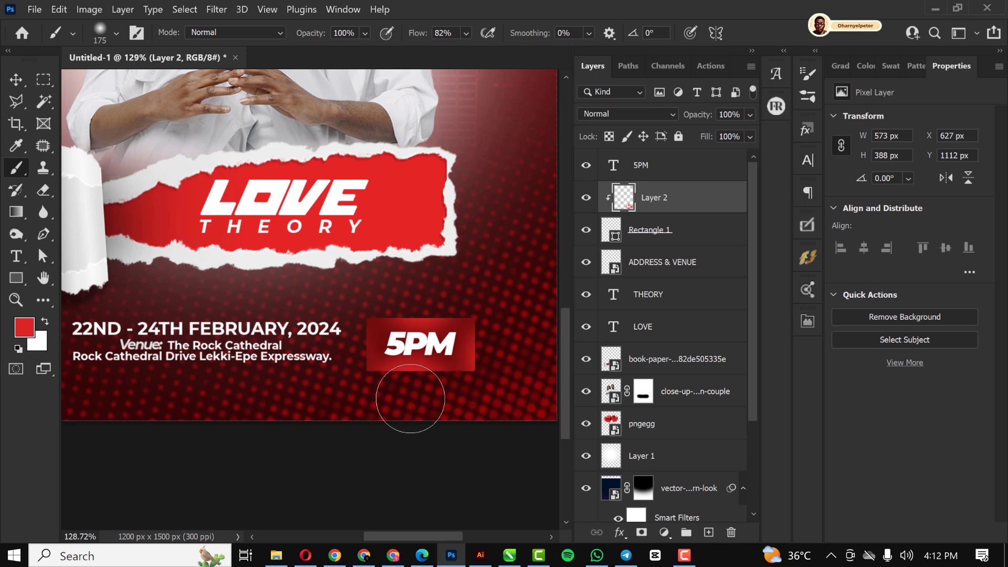
{"action": "scroll", "coordinate": [407, 402], "scroll_direction": "down", "scroll_amount": 3}
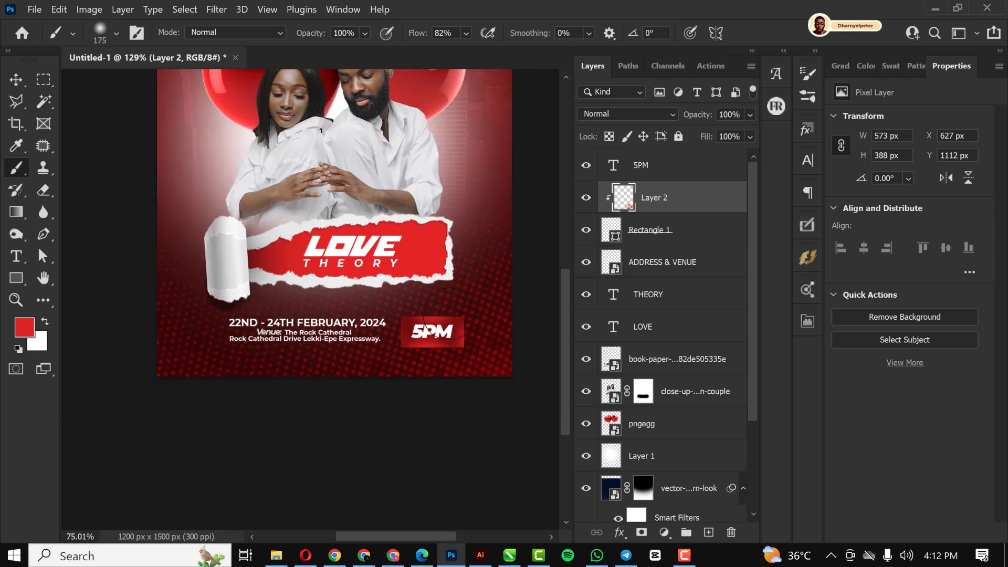
Darken the fill colour of the rectangle behind 5PM to 570404
{"action": "double_click", "coordinate": [613, 233]}
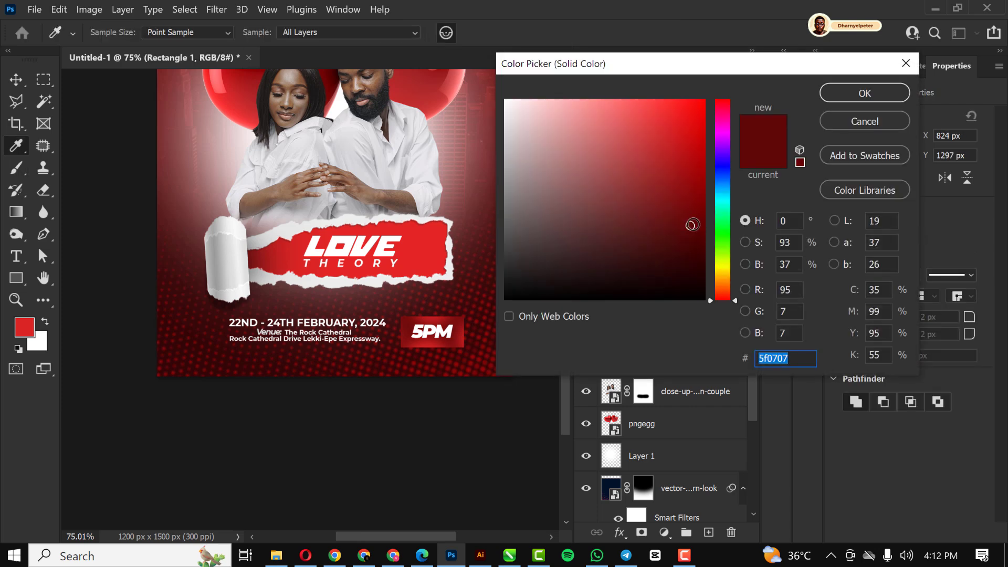
{"action": "left_click_drag", "start_coordinate": [691, 227], "coordinate": [696, 235]}
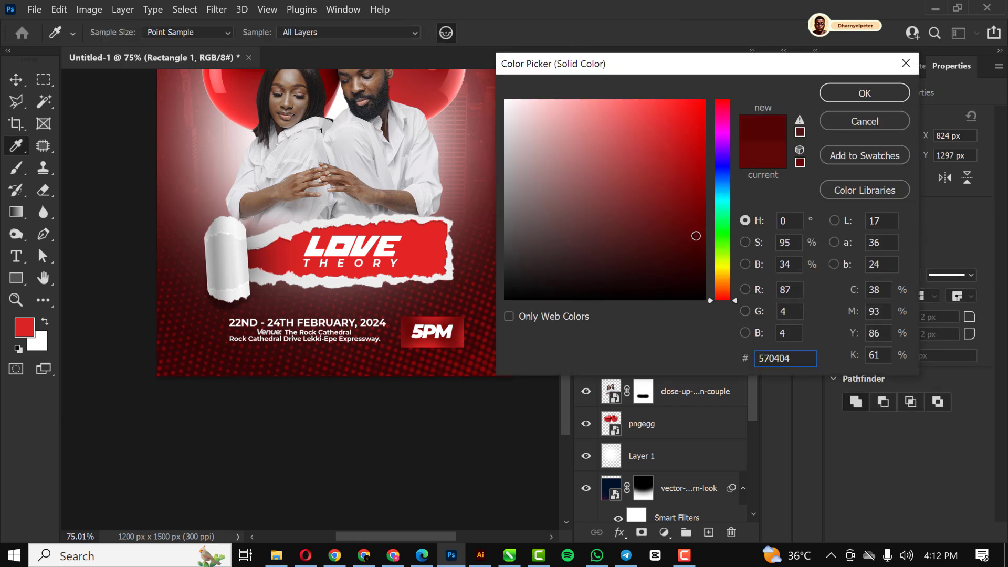
{"action": "left_click", "coordinate": [865, 93]}
{"action": "scroll", "coordinate": [452, 296], "scroll_direction": "down", "scroll_amount": 2}
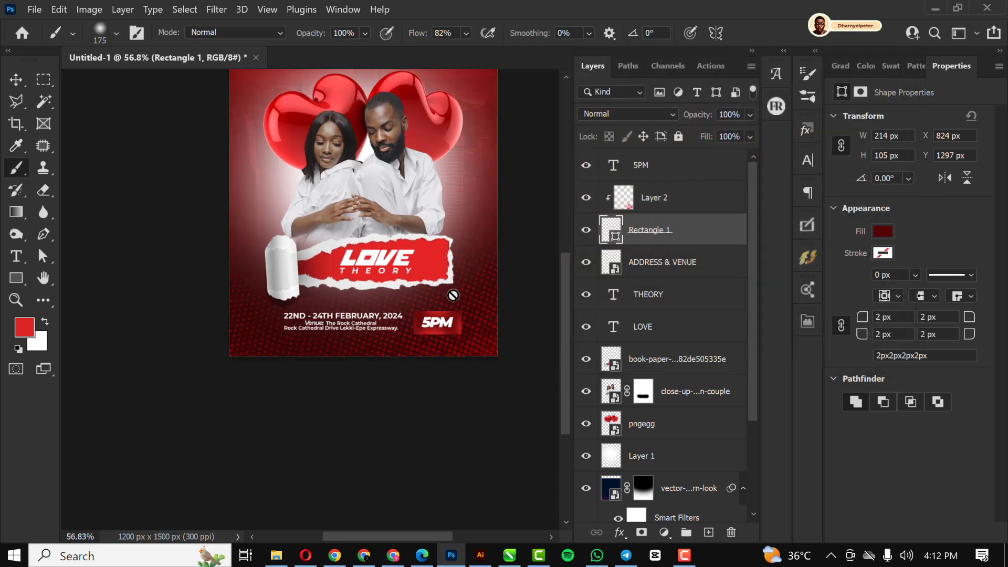
Examine the overall flyer composition, including the skyline layer and the 5PM block
{"action": "scroll", "coordinate": [452, 295], "scroll_direction": "up", "scroll_amount": 3}
{"action": "left_click", "coordinate": [16, 79]}
{"action": "scroll", "coordinate": [278, 249], "scroll_direction": "down", "scroll_amount": 1}
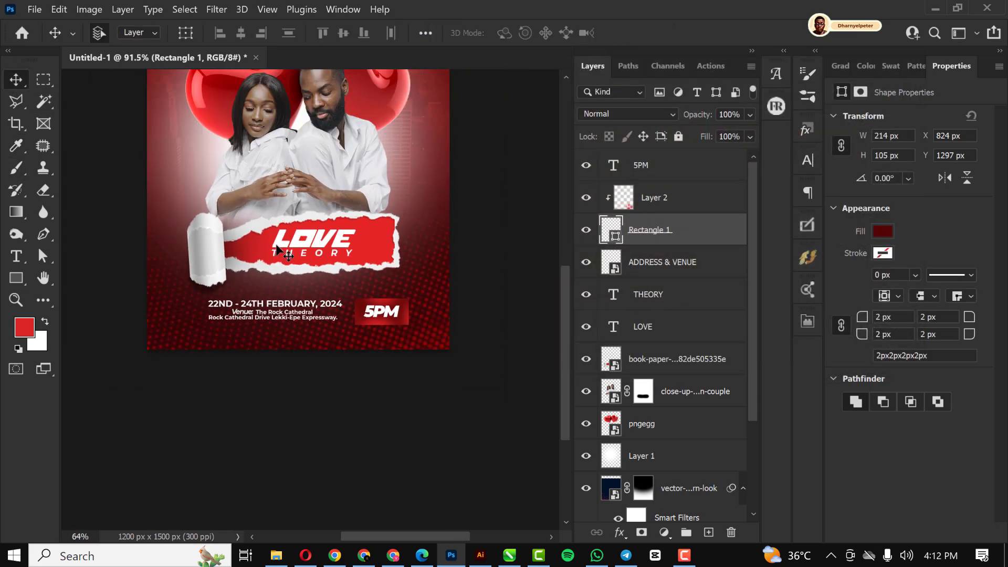
{"action": "scroll", "coordinate": [278, 249], "scroll_direction": "up", "scroll_amount": 1}
{"action": "key", "text": "ctrl"}
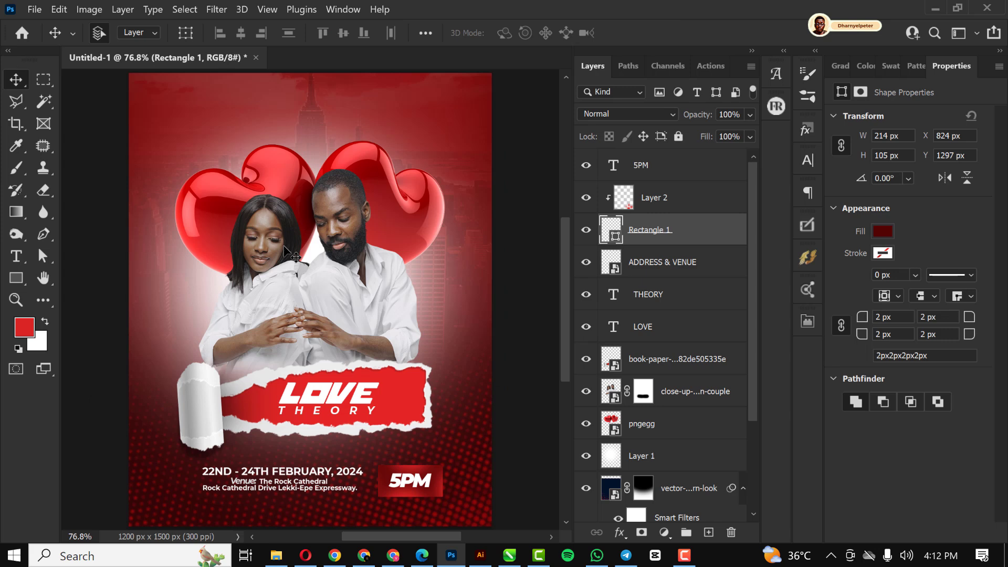
{"action": "scroll", "coordinate": [311, 166], "scroll_direction": "down", "scroll_amount": 1}
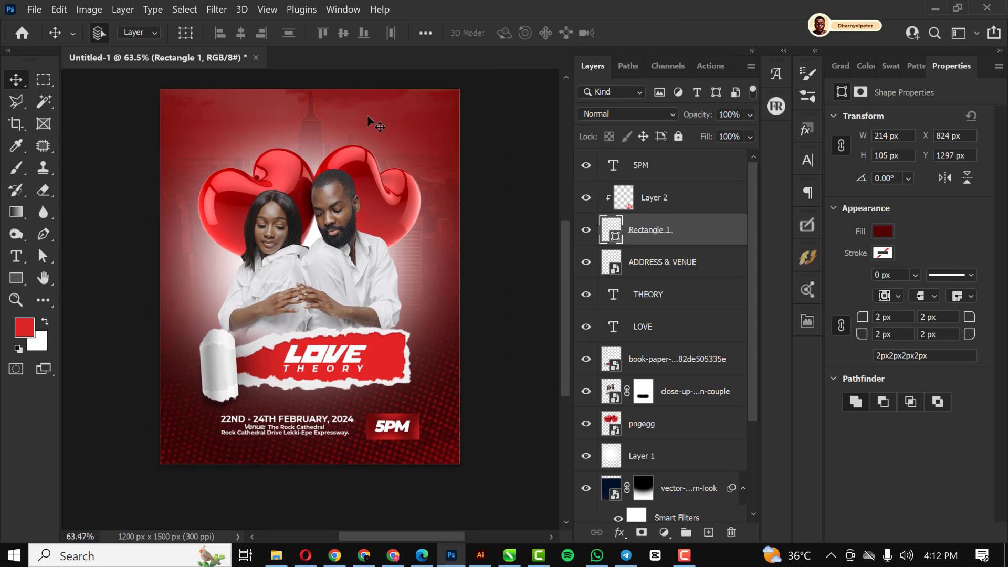
{"action": "scroll", "coordinate": [376, 124], "scroll_direction": "down", "scroll_amount": 1}
{"action": "scroll", "coordinate": [677, 454], "scroll_direction": "down", "scroll_amount": 4}
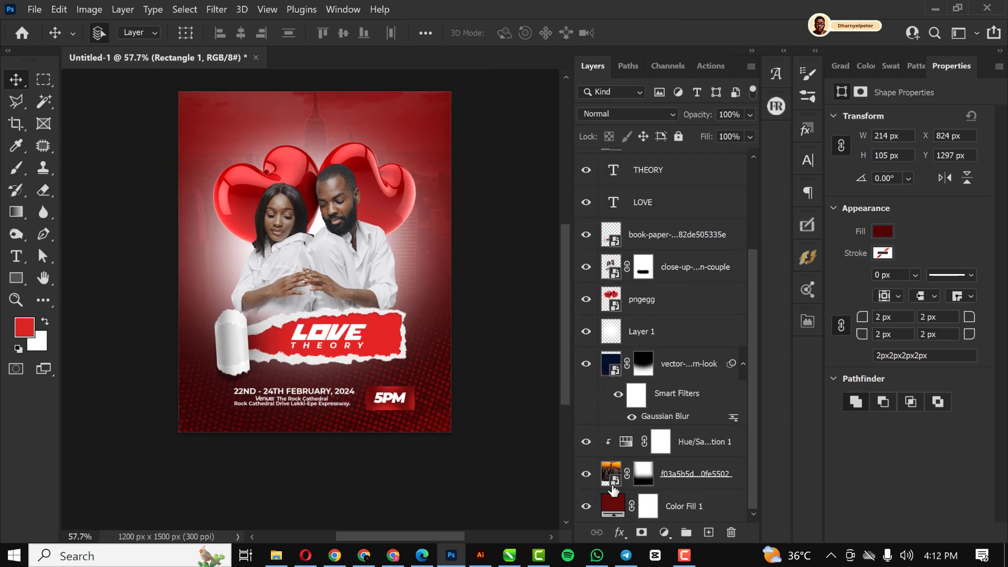
{"action": "left_click", "coordinate": [613, 484]}
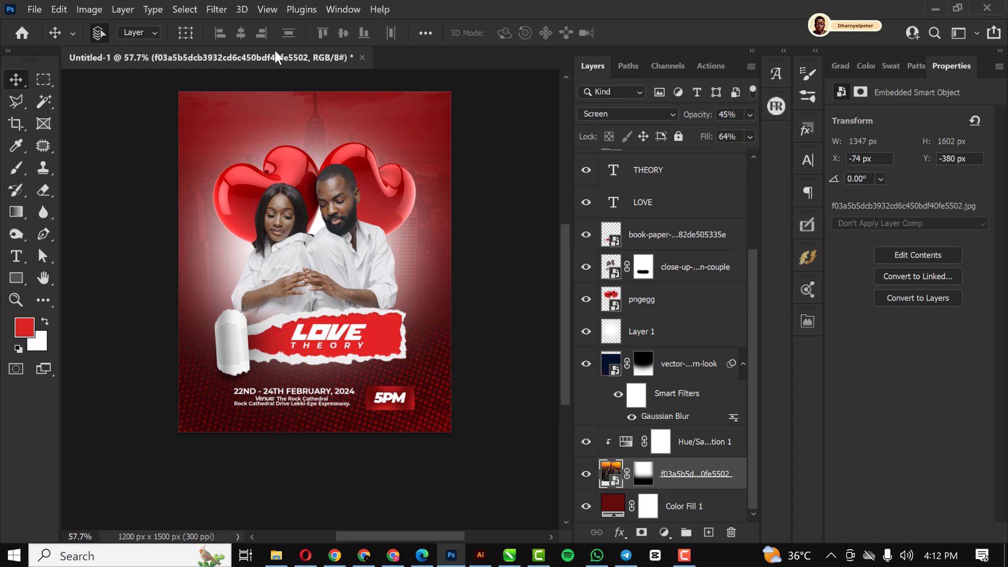
{"action": "scroll", "coordinate": [425, 150], "scroll_direction": "up", "scroll_amount": 1}
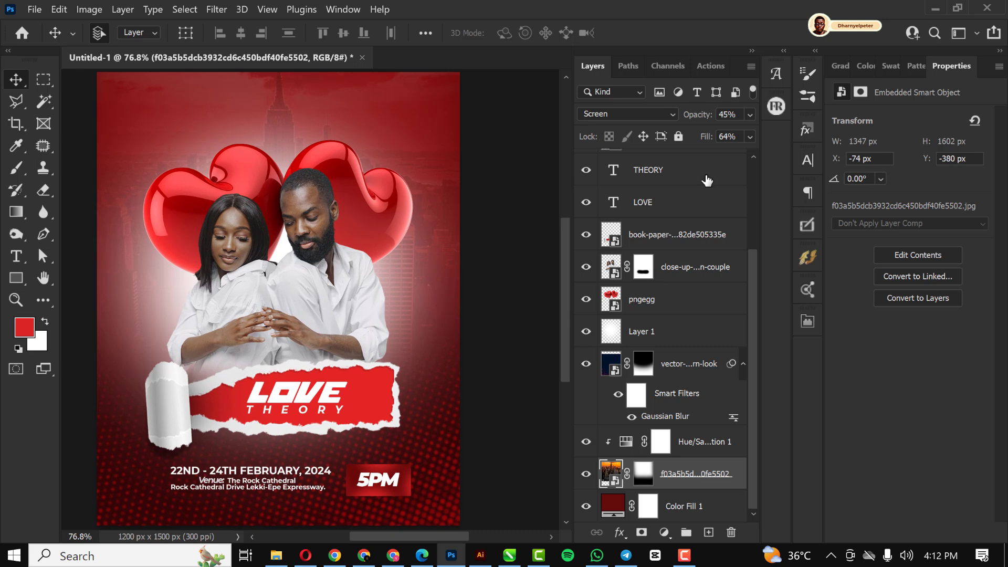
{"action": "scroll", "coordinate": [705, 192], "scroll_direction": "up", "scroll_amount": 4}
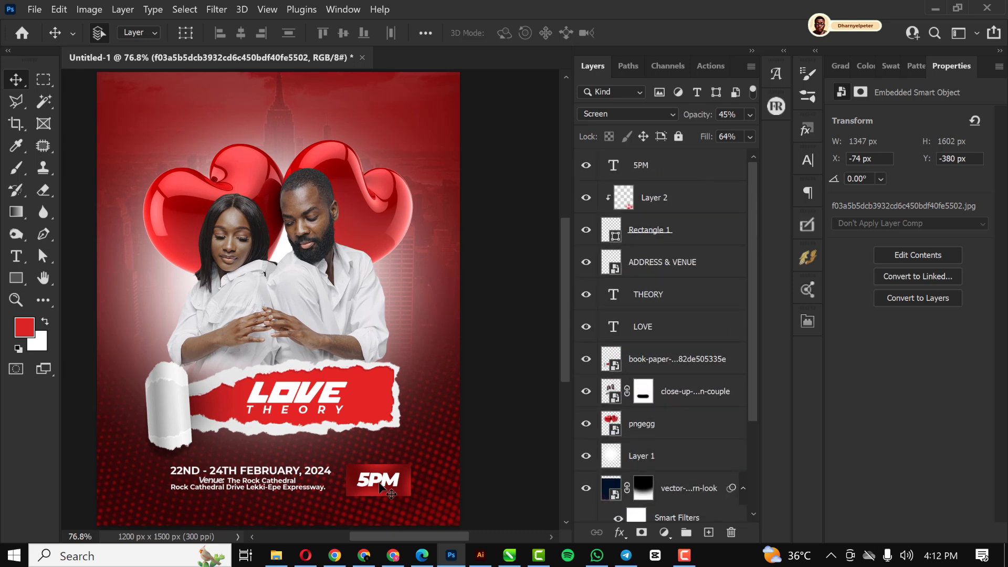
{"action": "scroll", "coordinate": [379, 461], "scroll_direction": "down", "scroll_amount": 2}
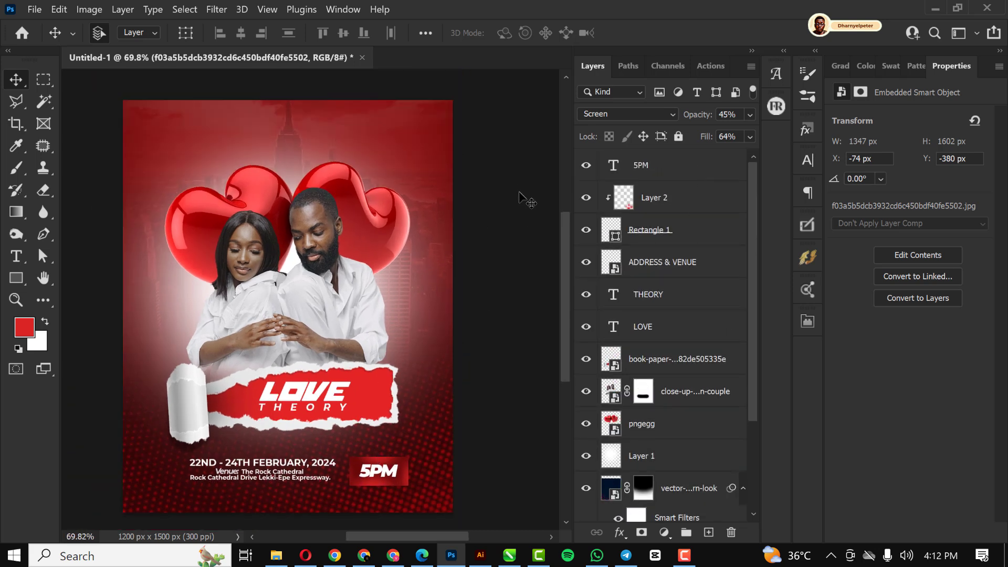
{"action": "left_click", "coordinate": [526, 197]}
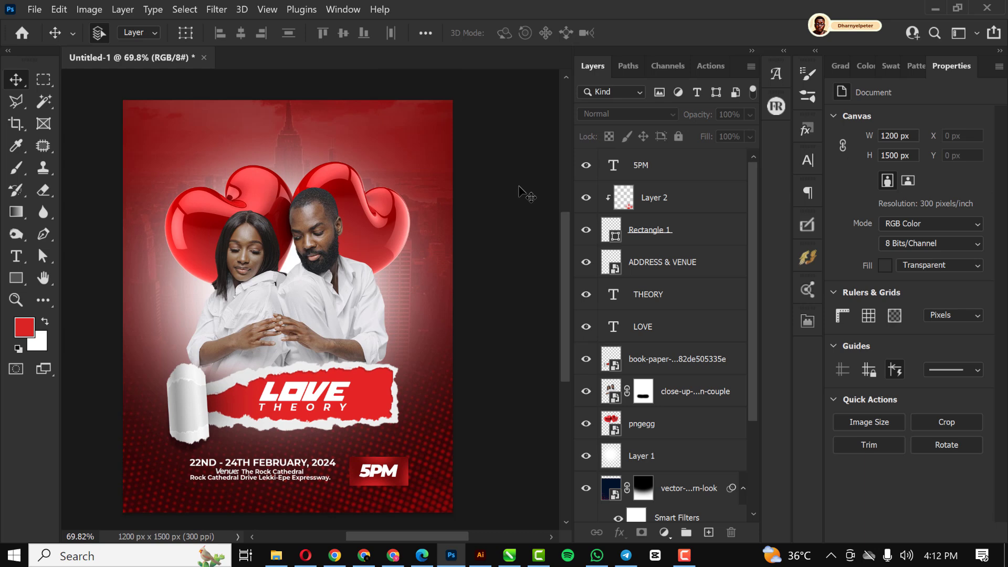
Stamp all visible layers into a new merged layer above the 5PM text and convert it to a smart object
{"action": "left_click", "coordinate": [697, 167]}
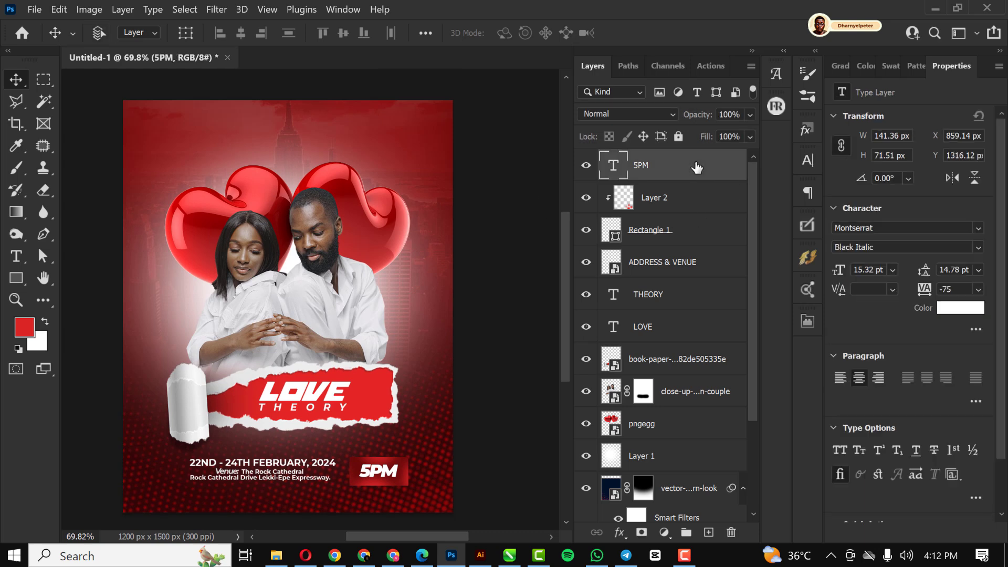
{"action": "key", "text": "ctrl+shift+alt+e"}
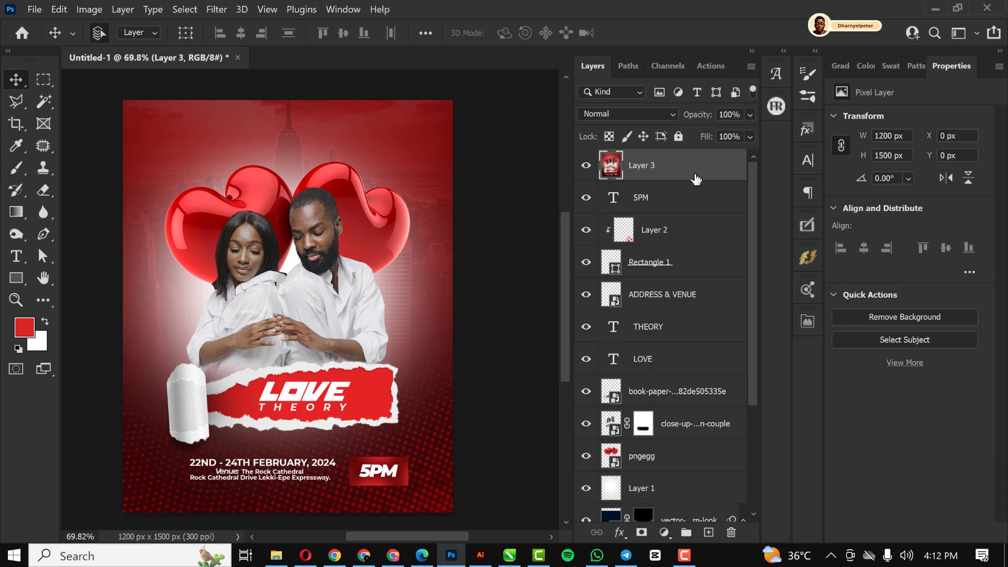
{"action": "right_click", "coordinate": [696, 174]}
{"action": "left_click", "coordinate": [761, 217]}
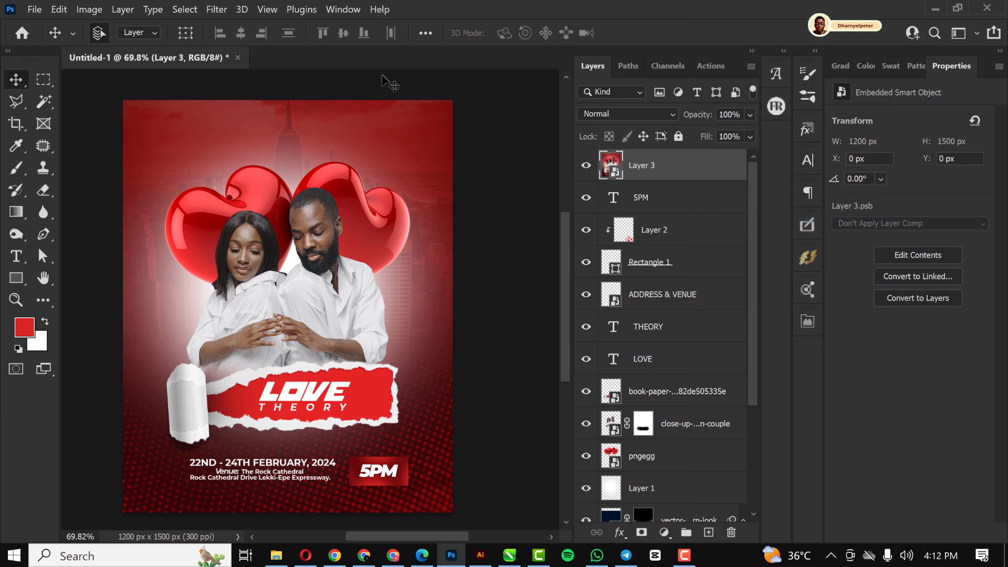
Start the Camera Raw Filter on the merged smart object and set Texture to +15 and Dehaze to +12
{"action": "left_click", "coordinate": [222, 9]}
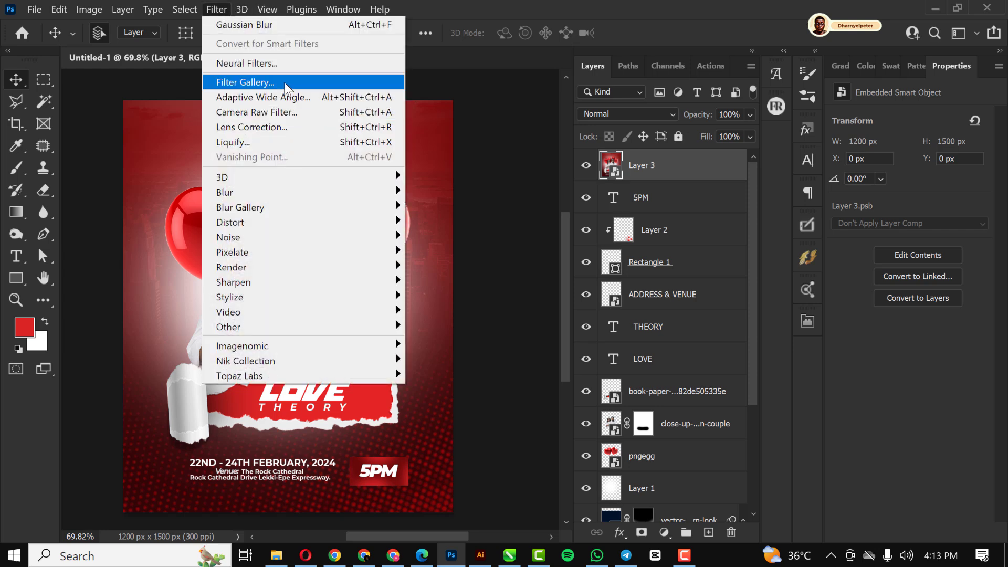
{"action": "left_click", "coordinate": [301, 116]}
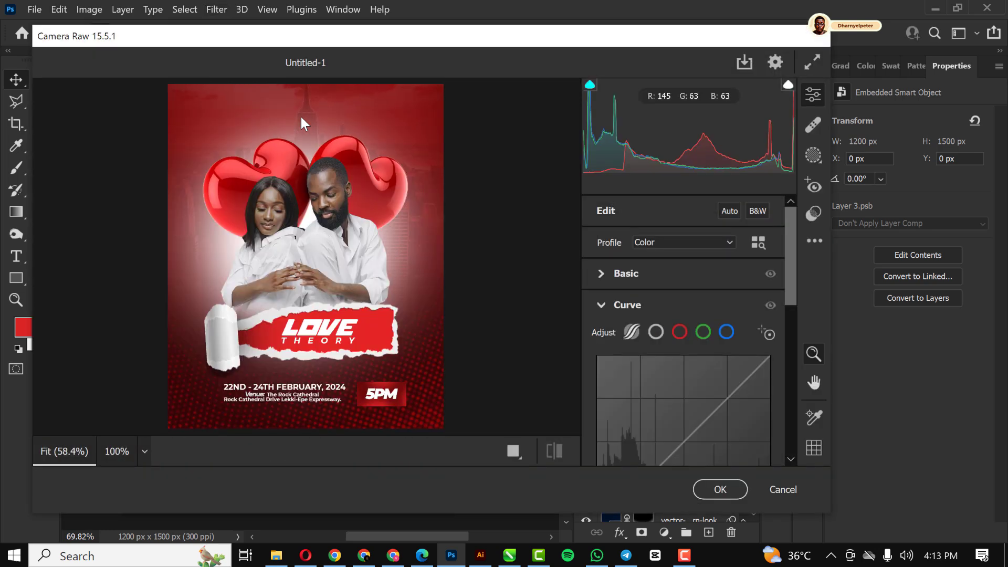
{"action": "left_click", "coordinate": [602, 307]}
{"action": "left_click", "coordinate": [602, 274]}
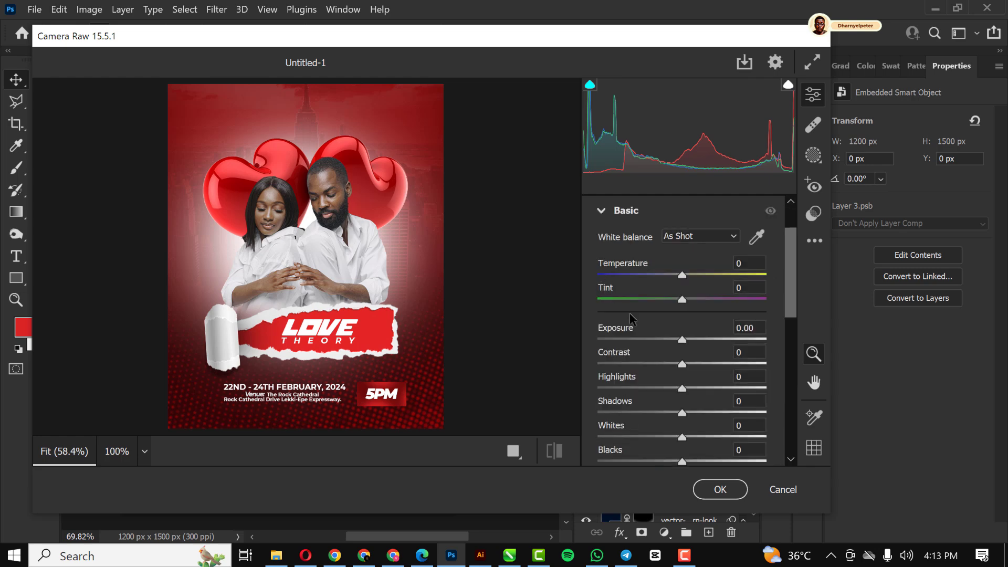
{"action": "scroll", "coordinate": [683, 357], "scroll_direction": "down", "scroll_amount": 3}
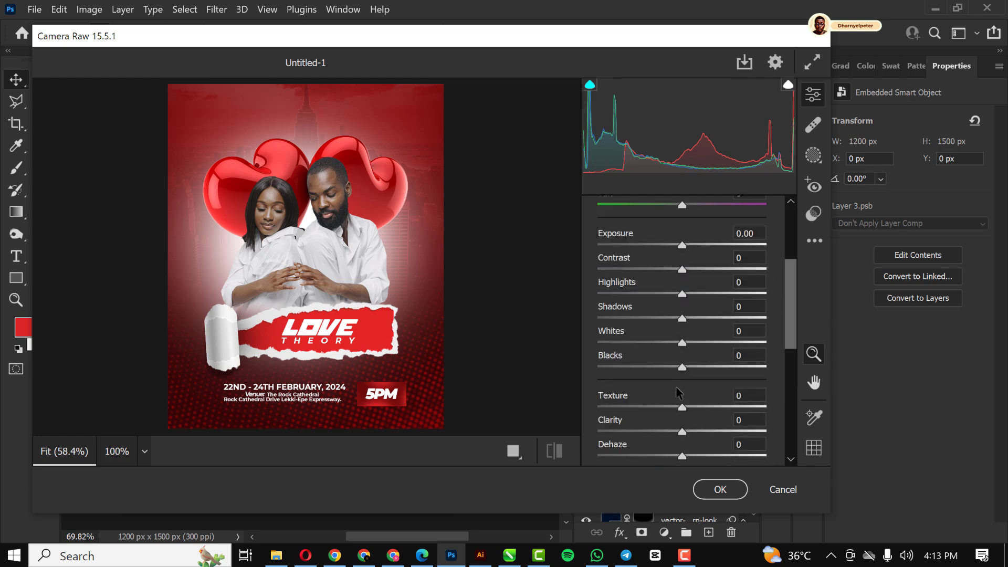
{"action": "mouse_move", "coordinate": [683, 411]}
{"action": "left_mouse_down"}
{"action": "mouse_move", "coordinate": [725, 412]}
{"action": "mouse_move", "coordinate": [691, 415]}
{"action": "left_mouse_up"}
{"action": "mouse_move", "coordinate": [684, 460]}
{"action": "left_mouse_down"}
{"action": "mouse_move", "coordinate": [705, 461]}
{"action": "mouse_move", "coordinate": [694, 462]}
{"action": "left_mouse_up"}
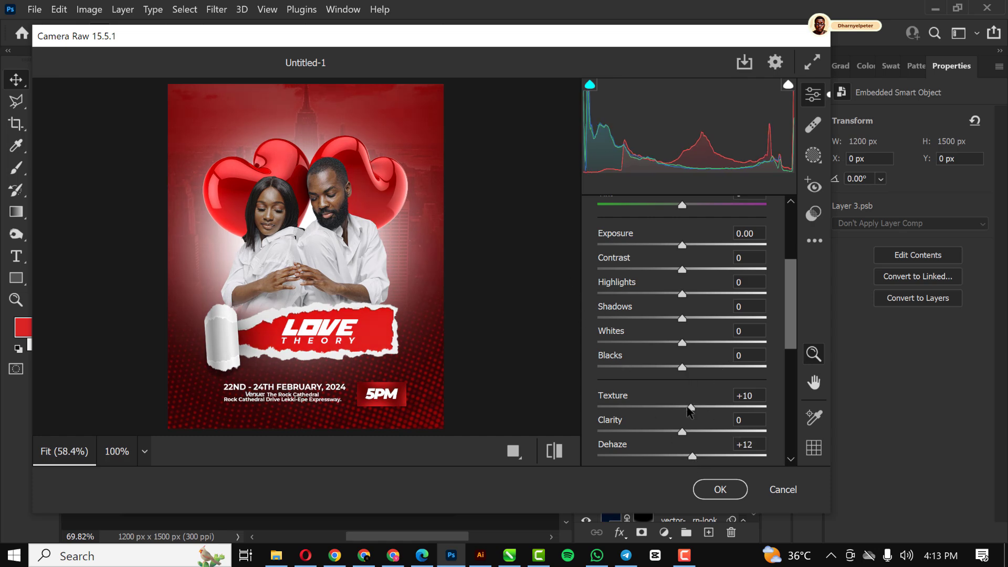
{"action": "left_click_drag", "start_coordinate": [690, 410], "coordinate": [706, 412]}
{"action": "scroll", "coordinate": [676, 272], "scroll_direction": "down", "scroll_amount": 4}
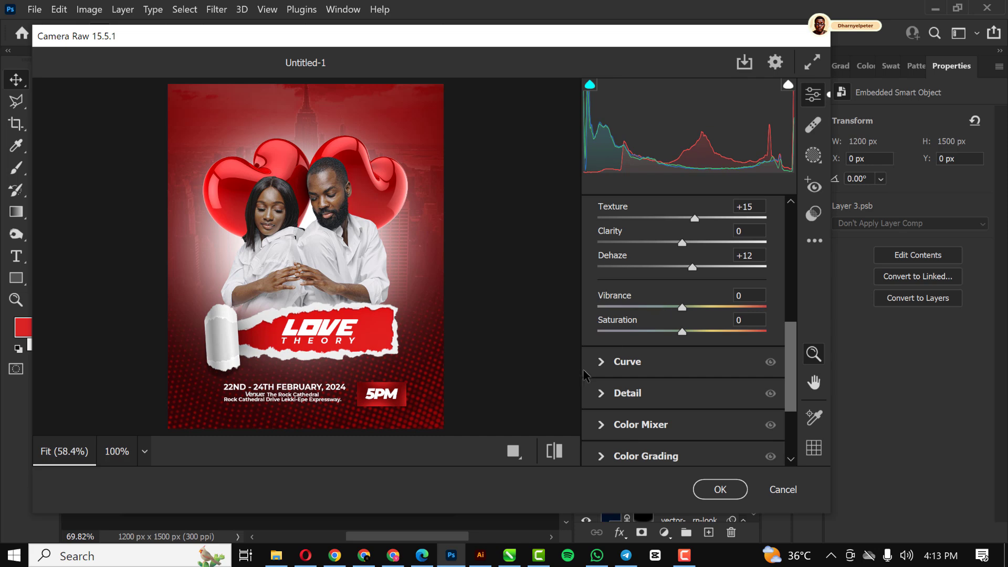
Raise the red curve slightly at input 155 to output 161 and the blue curve at input 169 to output 174
{"action": "left_click", "coordinate": [603, 363]}
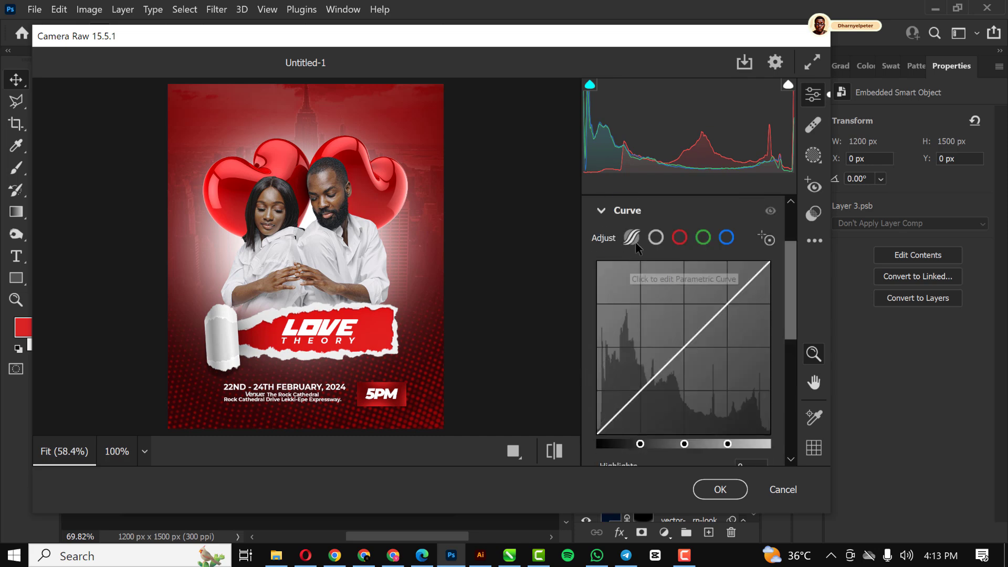
{"action": "left_click", "coordinate": [680, 237]}
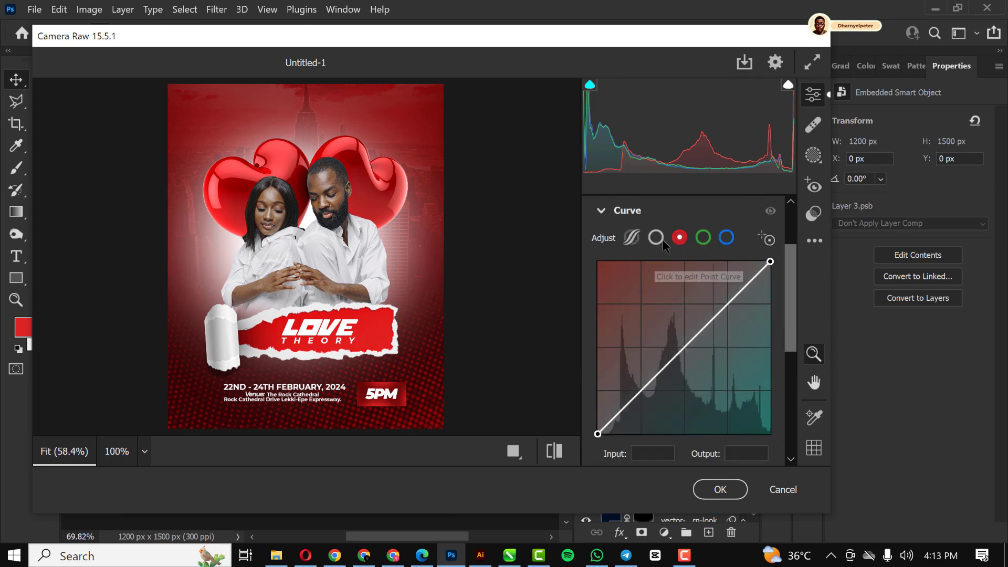
{"action": "left_click_drag", "start_coordinate": [707, 326], "coordinate": [700, 322]}
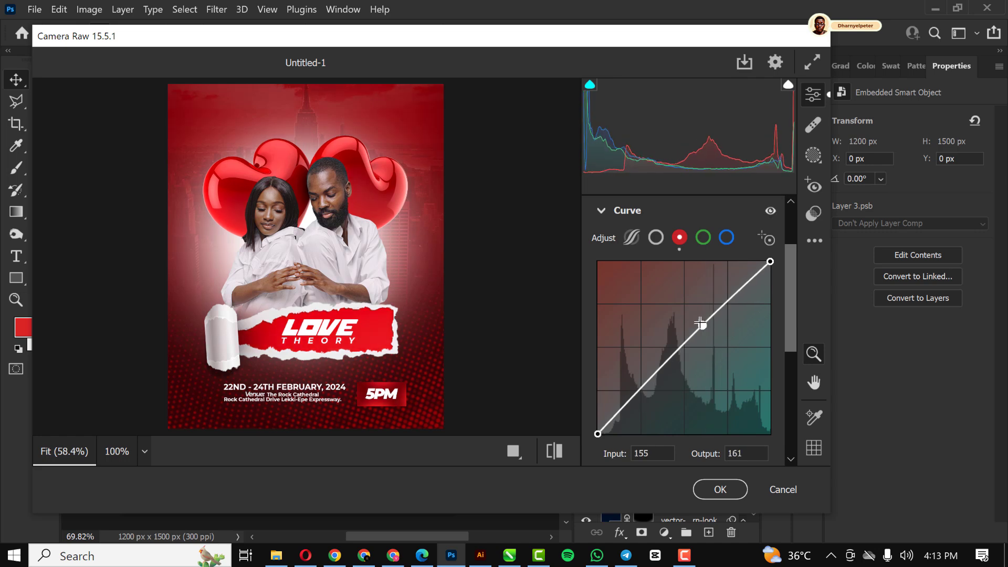
{"action": "left_click", "coordinate": [725, 239]}
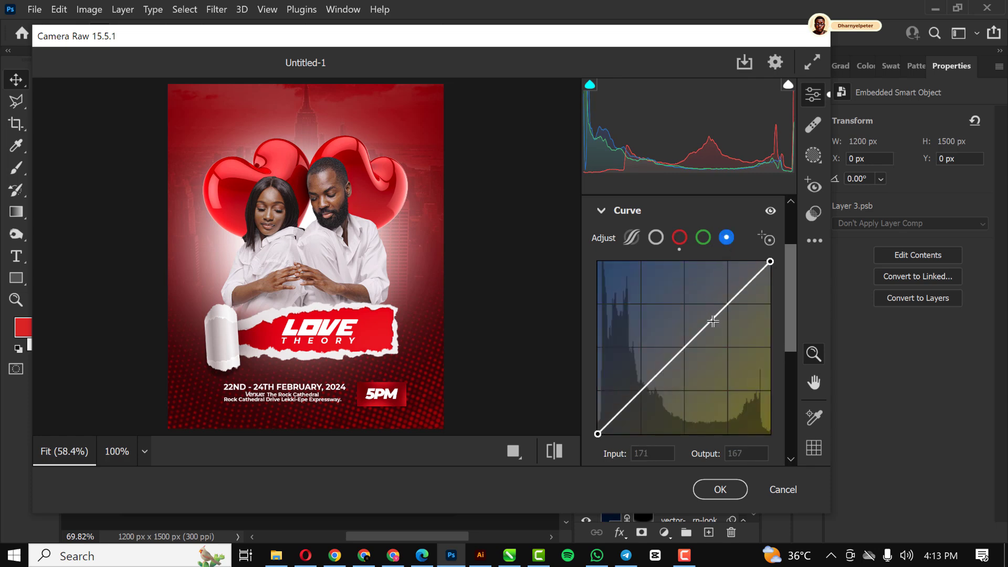
{"action": "left_click_drag", "start_coordinate": [713, 322], "coordinate": [712, 317]}
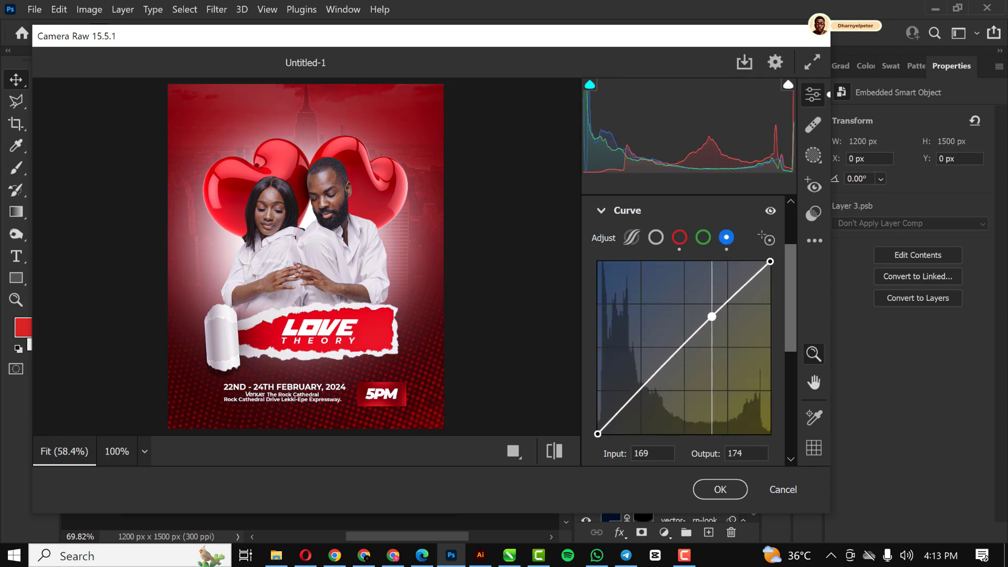
Set Lights to +10 in the parametric curve and apply the Camera Raw grading to the merged smart object
{"action": "left_click", "coordinate": [632, 239]}
{"action": "scroll", "coordinate": [693, 405], "scroll_direction": "down", "scroll_amount": 4}
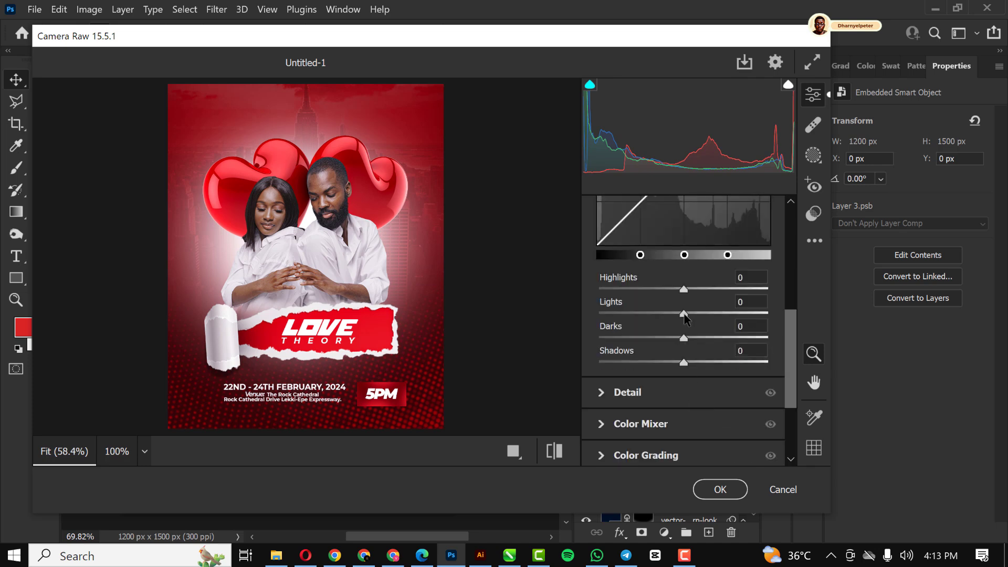
{"action": "left_click_drag", "start_coordinate": [684, 314], "coordinate": [693, 318]}
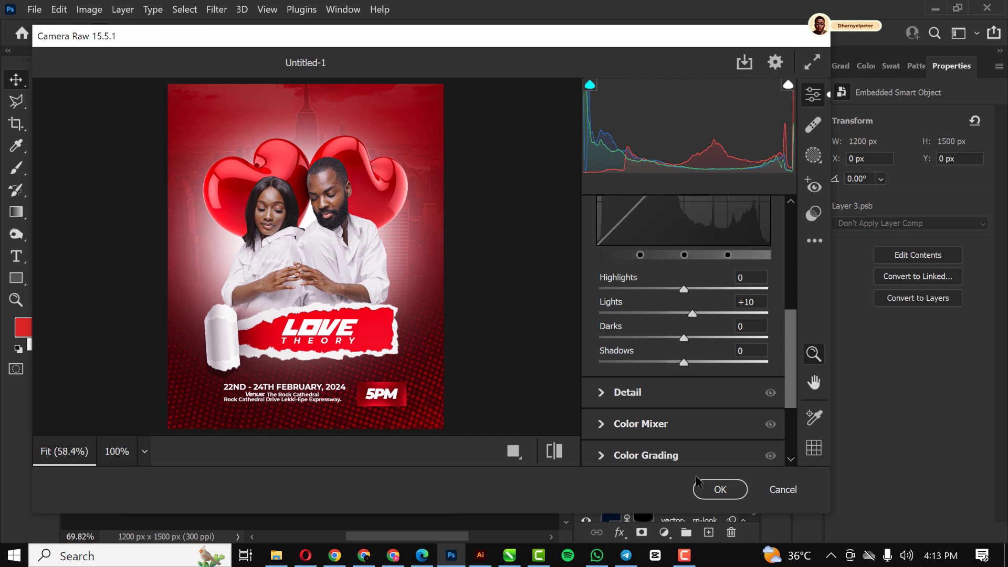
{"action": "left_click", "coordinate": [720, 489]}
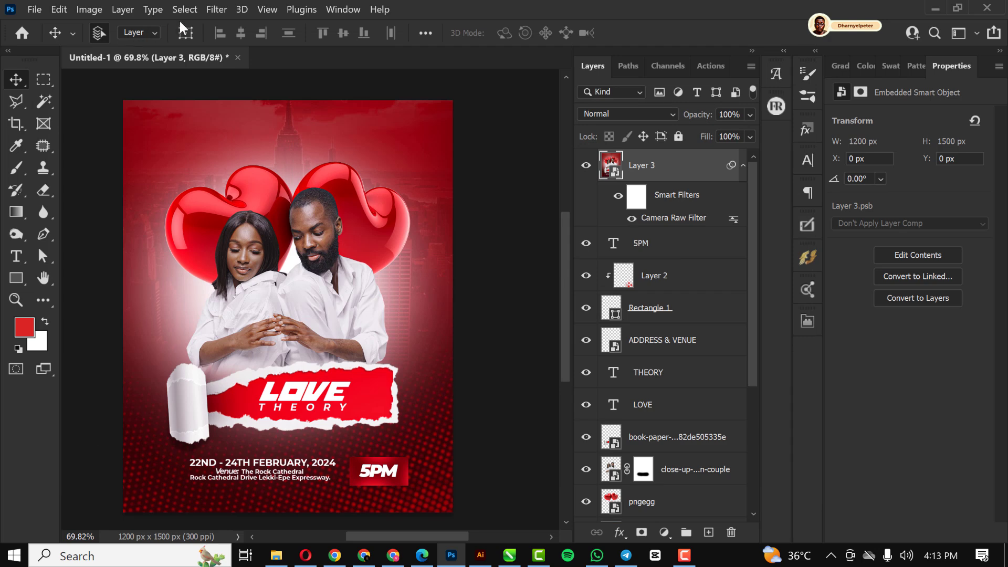
Apply an Add Noise filter of 3.44% with Uniform distribution to the merged smart object and check the flyer
{"action": "left_click", "coordinate": [217, 9]}
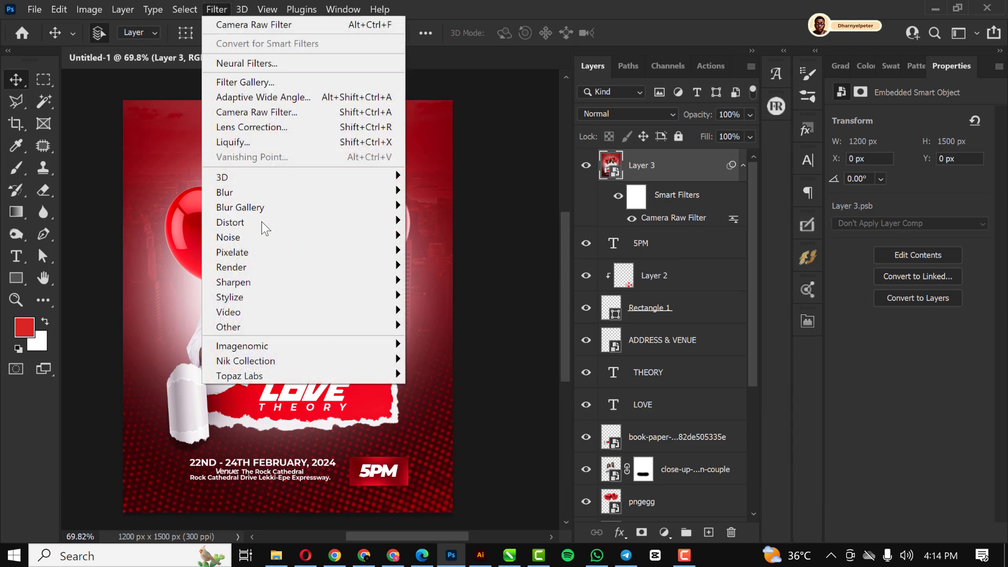
{"action": "mouse_move", "coordinate": [263, 232]}
{"action": "left_click", "coordinate": [432, 237]}
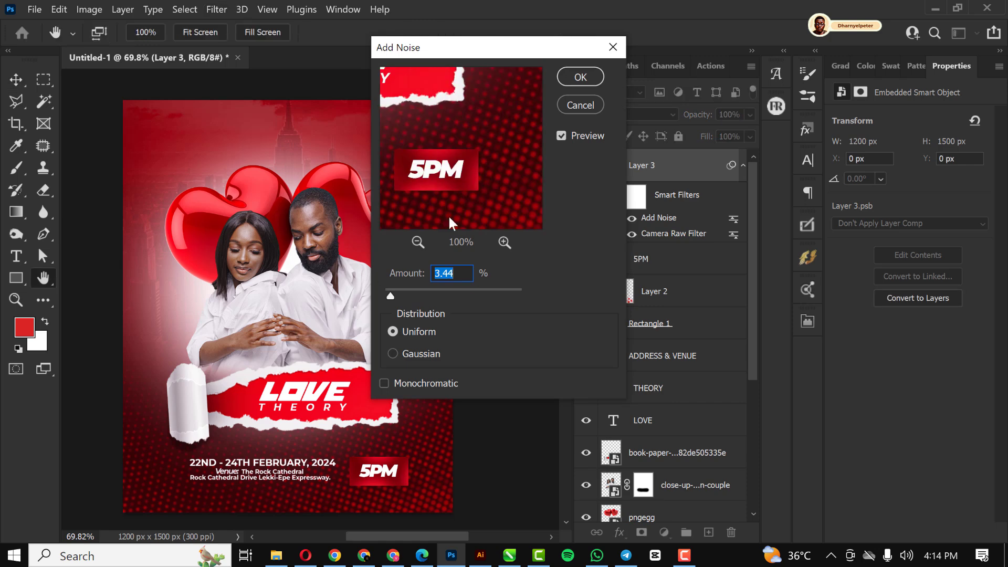
{"action": "left_click", "coordinate": [580, 77]}
{"action": "scroll", "coordinate": [302, 257], "scroll_direction": "down", "scroll_amount": 2}
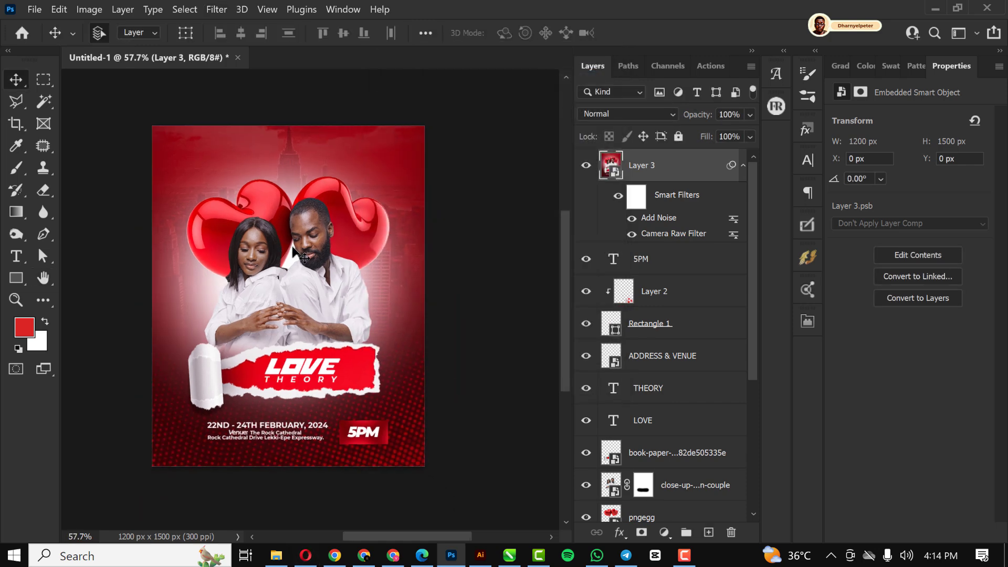
{"action": "scroll", "coordinate": [302, 257], "scroll_direction": "up", "scroll_amount": 1}
{"action": "scroll", "coordinate": [302, 257], "scroll_direction": "up", "scroll_amount": 1}
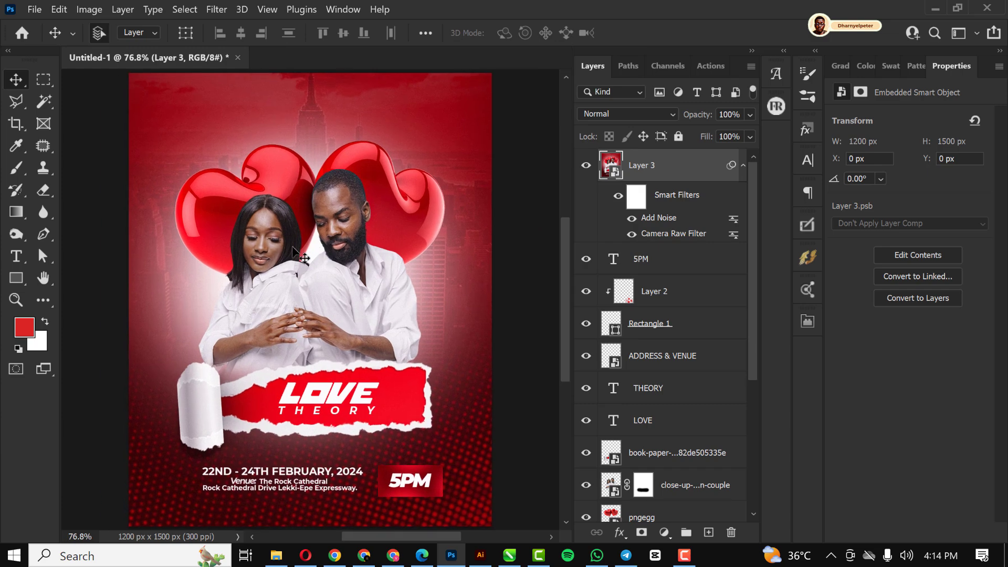